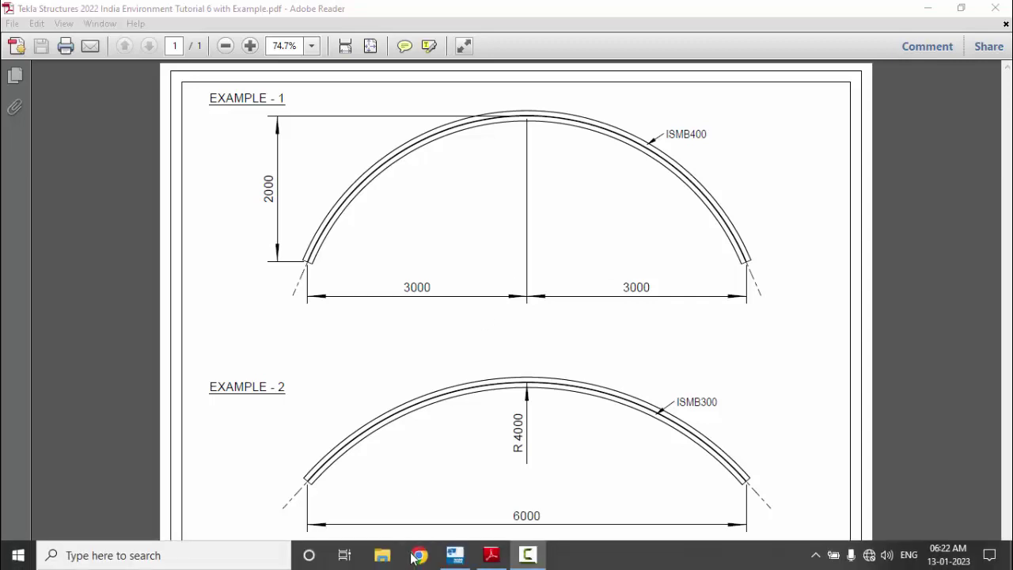
# - Switch from the arch examples PDF back to the Tekla Structures model New model 2
pyautogui.click(455, 557)
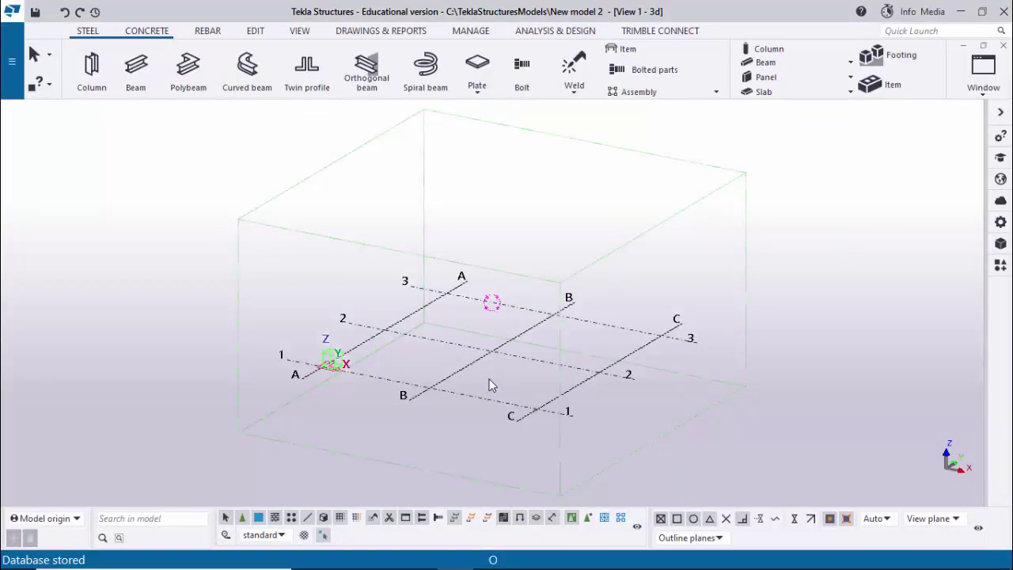
# - Create views along every grid line of the selected grid: GRID @1–@3, GRID @A–@C, PLAN @+0 and PLAN @+3000
pyautogui.scroll(2, 530, 360)
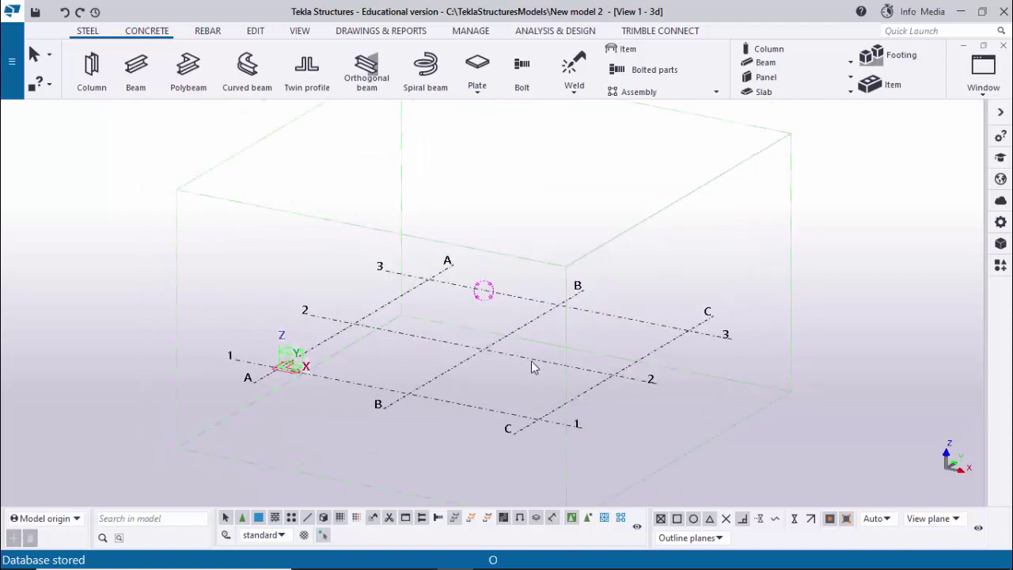
pyautogui.click(420, 391)
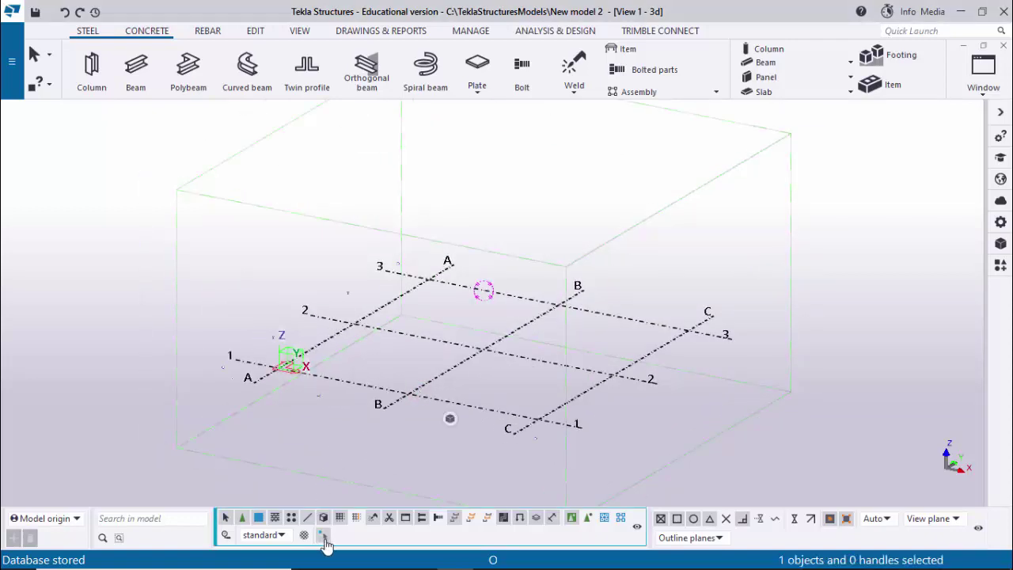
pyautogui.click(323, 536)
pyautogui.rightClick(467, 353)
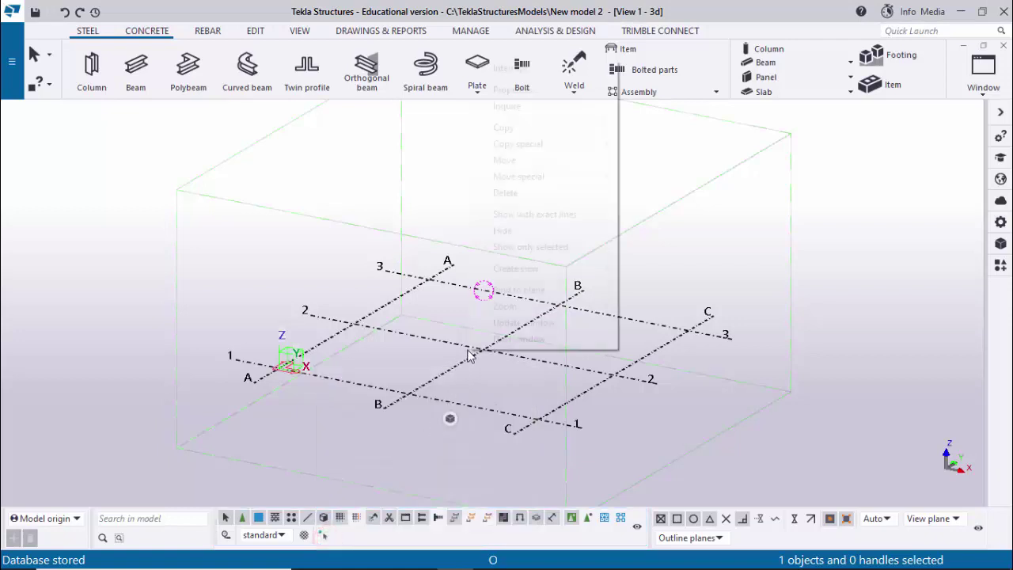
pyautogui.moveTo(573, 272)
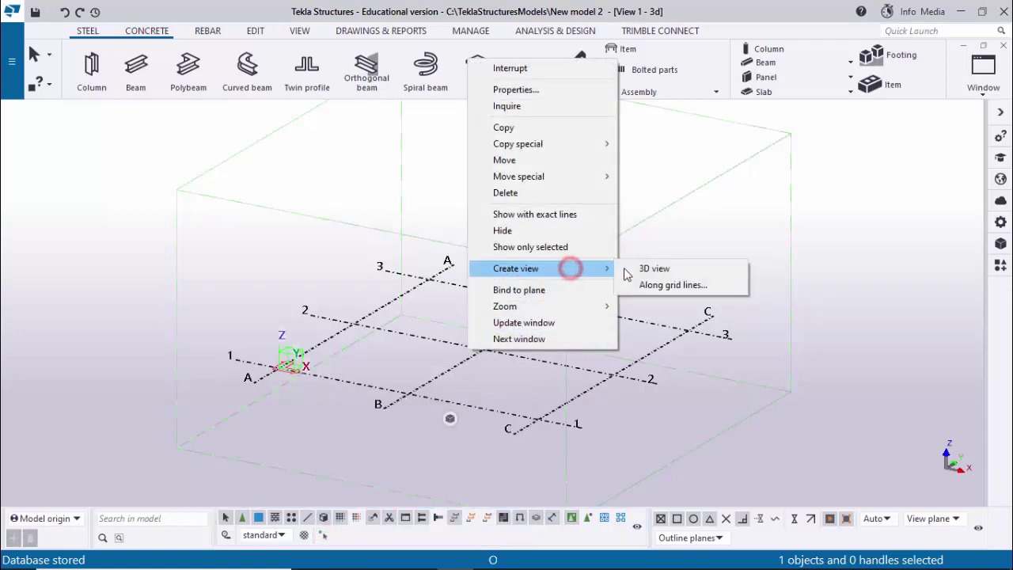
pyautogui.click(651, 285)
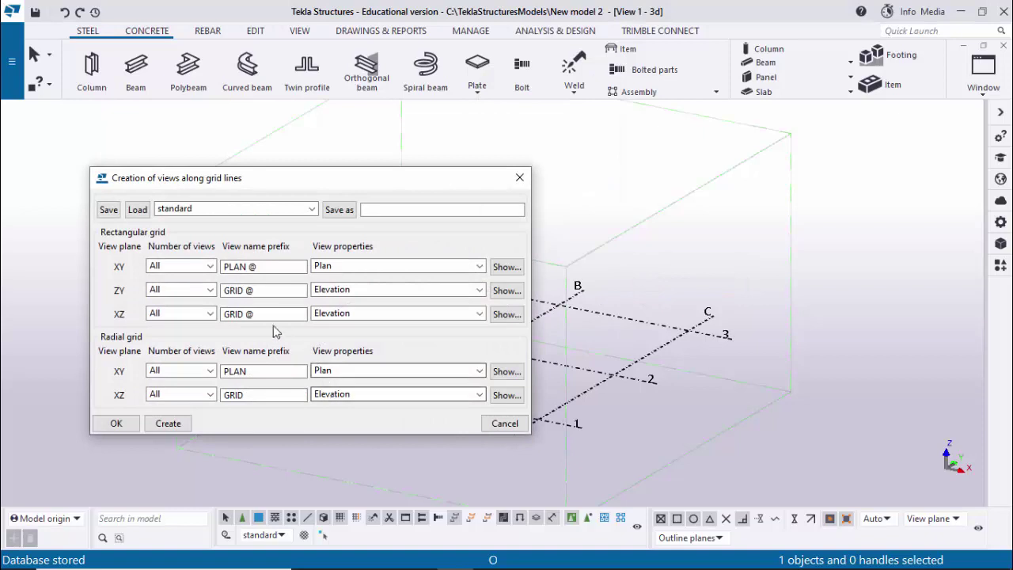
pyautogui.click(167, 423)
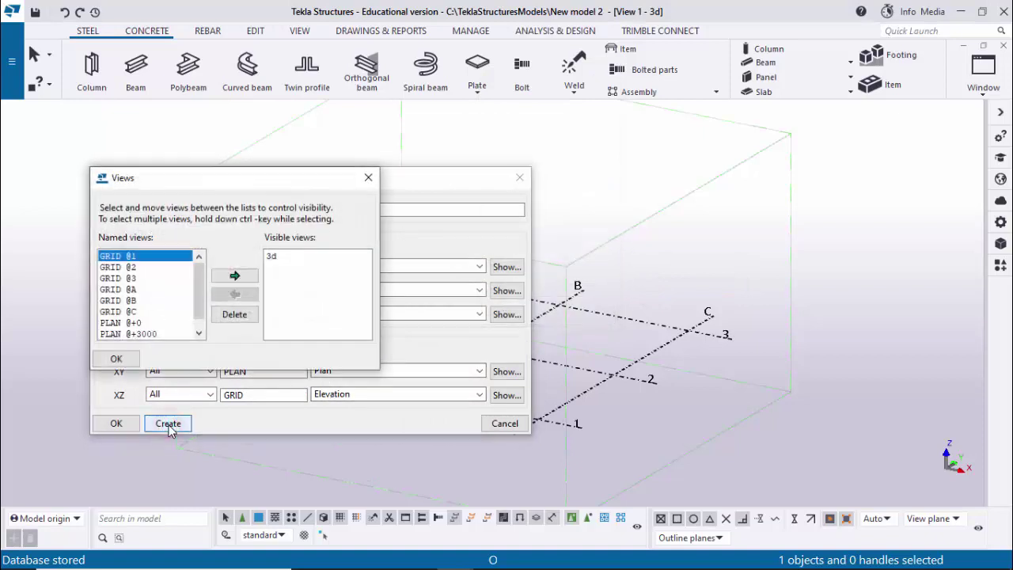
pyautogui.click(119, 359)
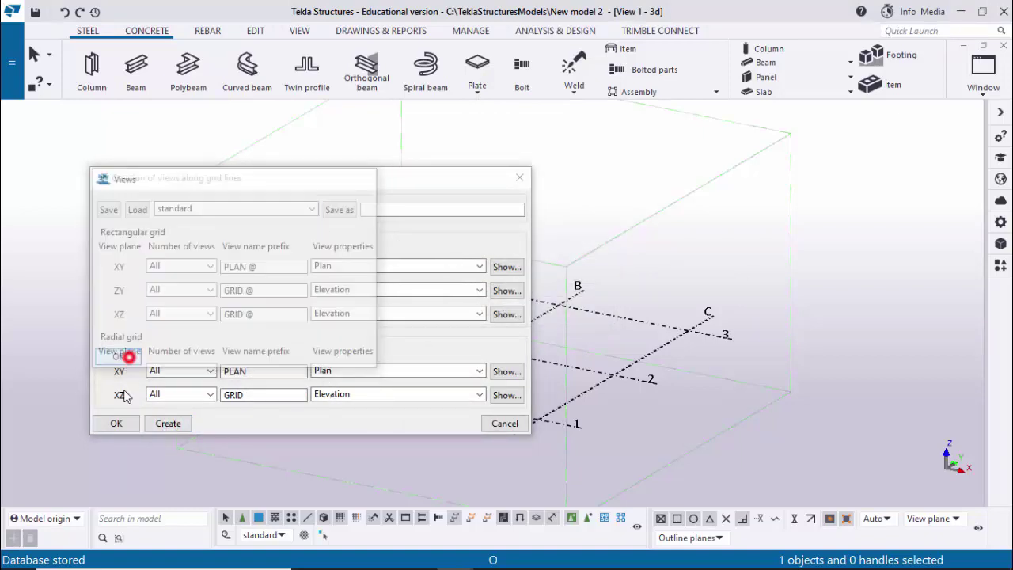
pyautogui.click(115, 423)
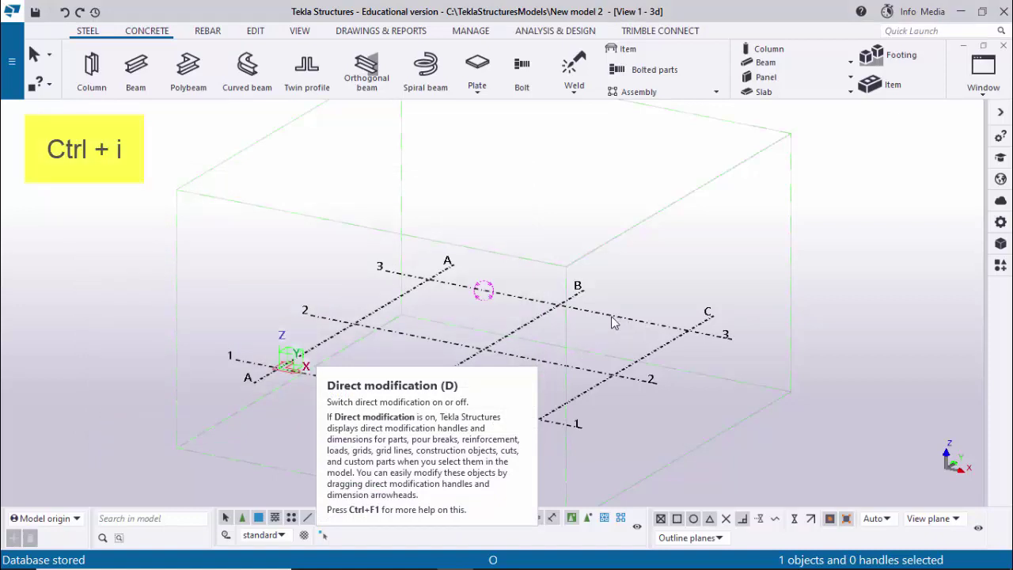
# - Check the list of named views to confirm the new grid views exist
pyautogui.hotkey('ctrl', 'i')
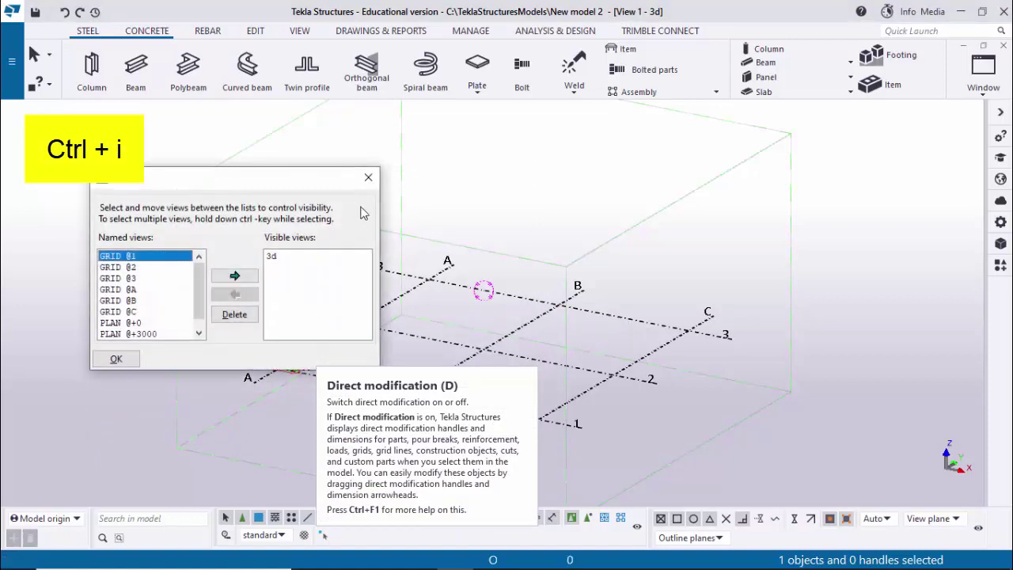
pyautogui.click(369, 176)
pyautogui.click(983, 69)
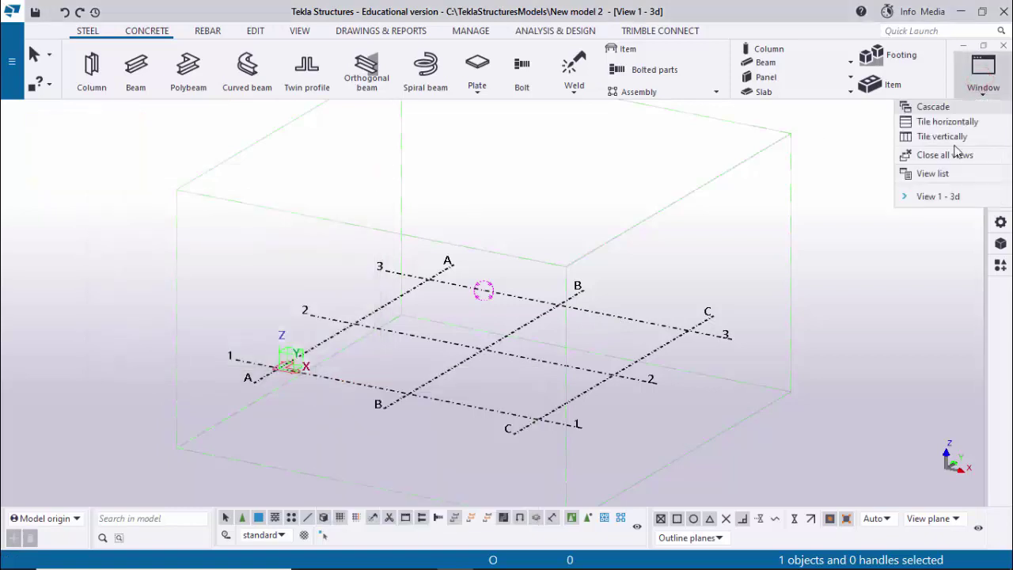
# - Make the PLAN @+3000 view visible to show grids A–C and 1–3 in plan
pyautogui.click(932, 176)
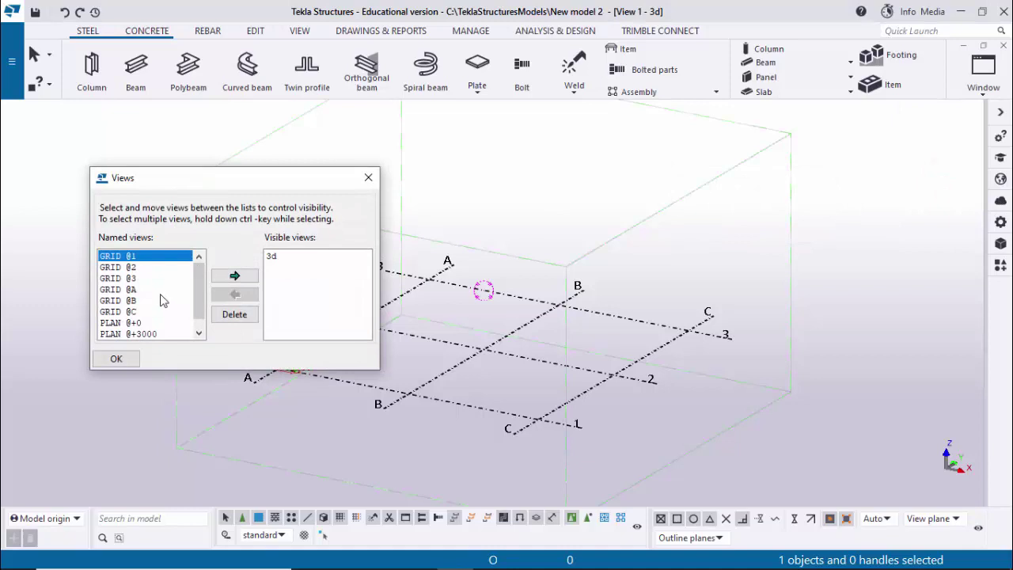
pyautogui.scroll(-1, 156, 323)
pyautogui.click(143, 324)
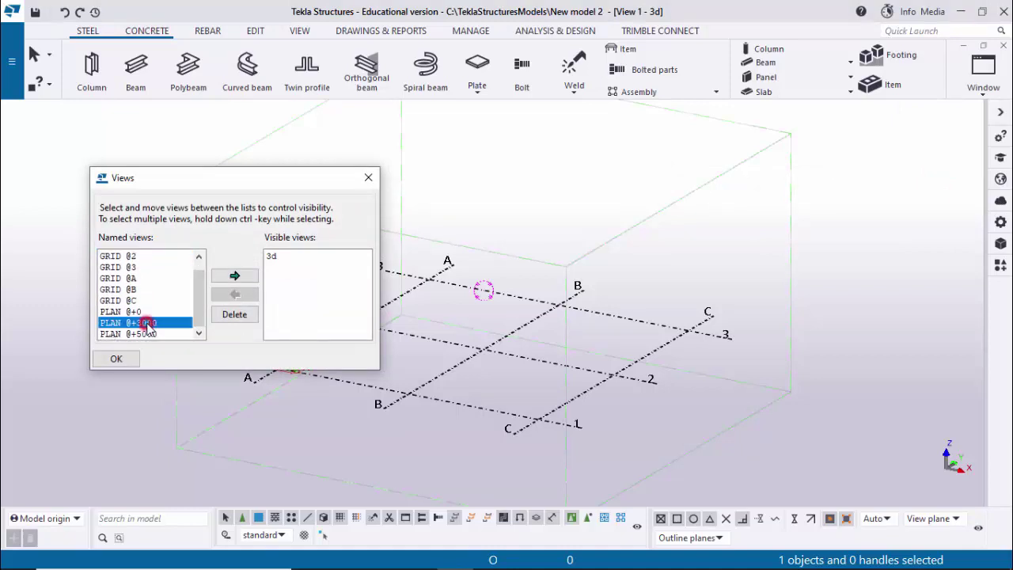
pyautogui.click(235, 276)
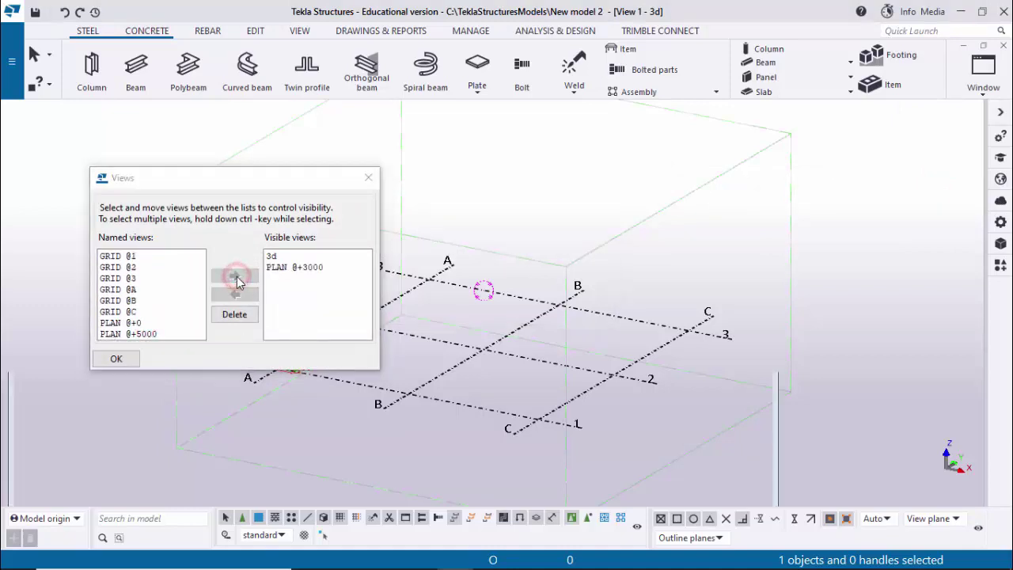
pyautogui.click(368, 178)
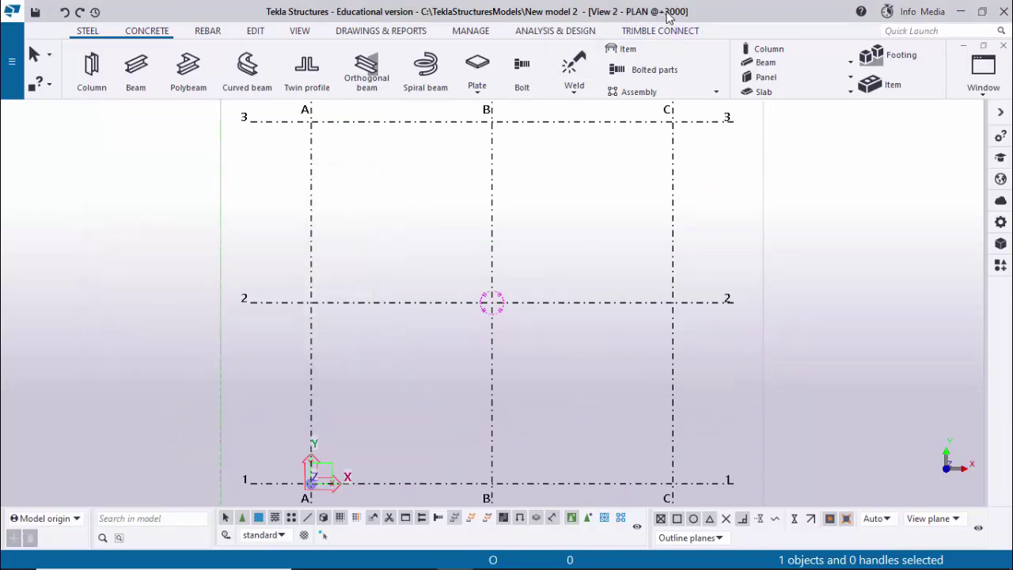
pyautogui.scroll(-2, 510, 240)
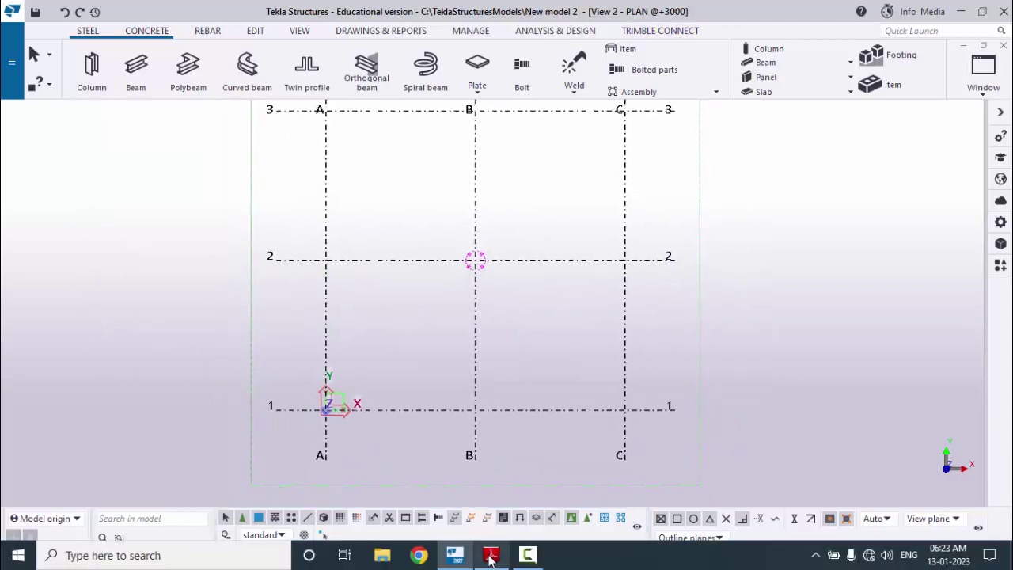
# - Review Example 1's ISMB400 arch (2000 rise, 3000 half-spans) in the PDF, then return to Tekla
pyautogui.click(496, 559)
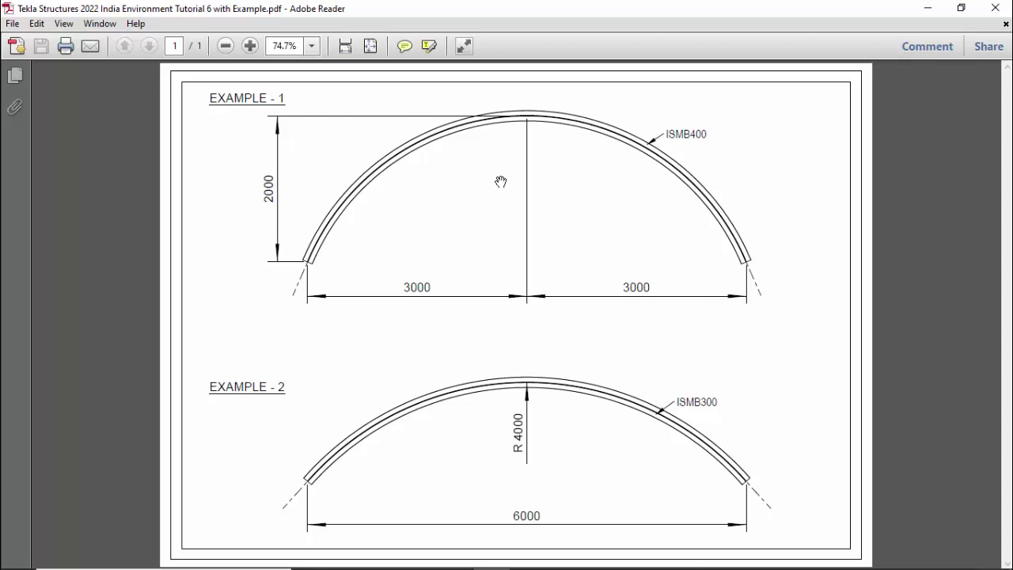
pyautogui.keyDown('ctrl'); pyautogui.scroll(2, 500, 182); pyautogui.keyUp('ctrl')
pyautogui.moveTo(502, 185); pyautogui.dragTo(541, 293)
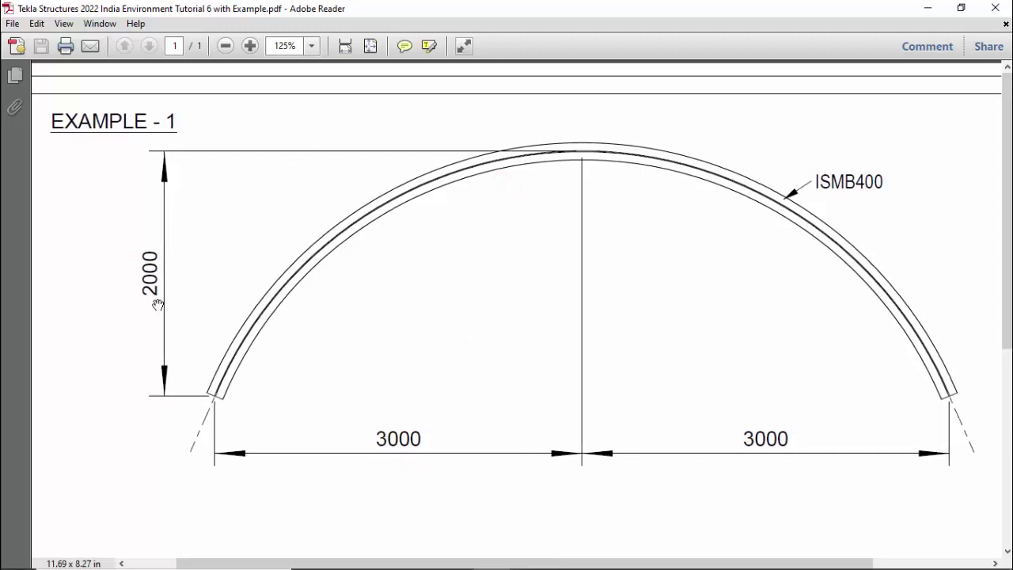
pyautogui.moveTo(515, 545)
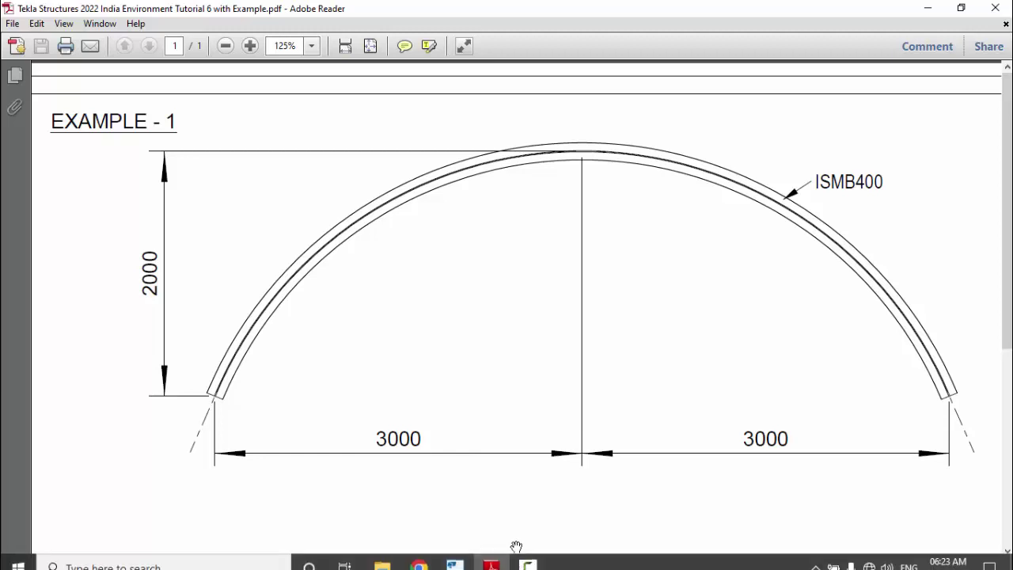
pyautogui.click(462, 560)
# - Measure the horizontal distance from A/2 to B/2, placing the 6000.00 dimension below grid 2
pyautogui.scroll(1, 376, 320)
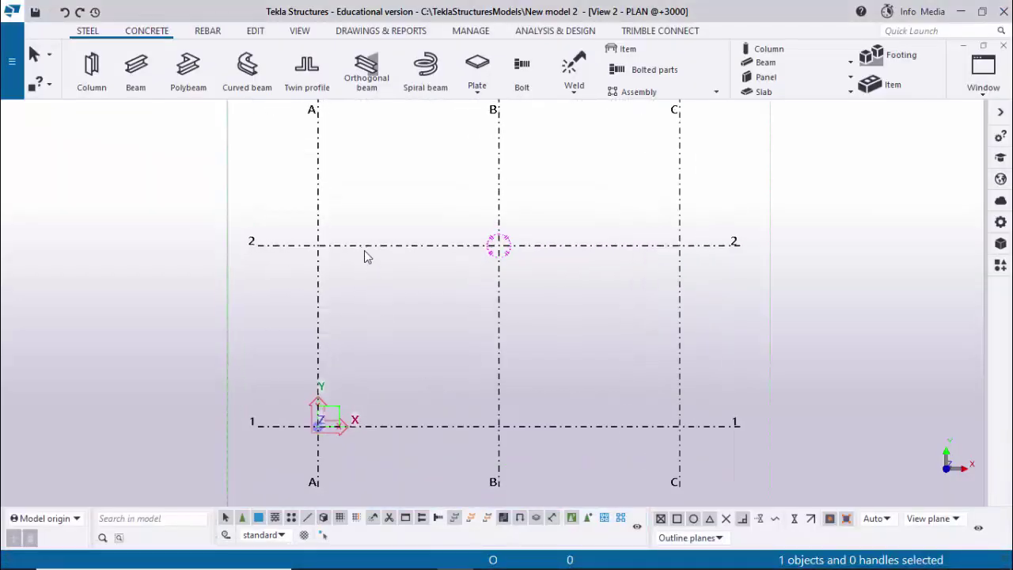
pyautogui.scroll(3, 366, 255)
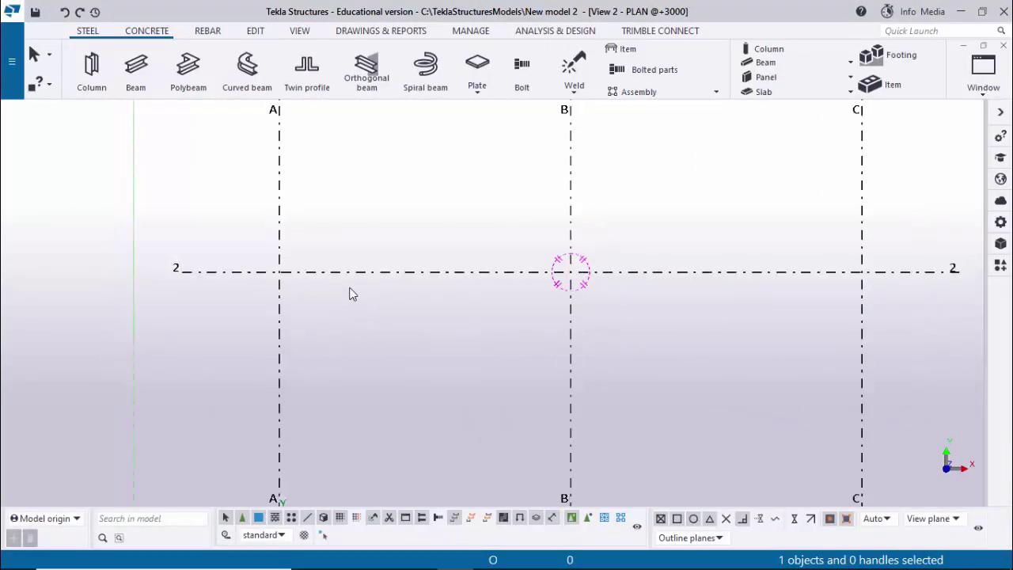
pyautogui.scroll(-1, 353, 293)
pyautogui.moveTo(465, 297); pyautogui.dragTo(463, 319, button='middle')
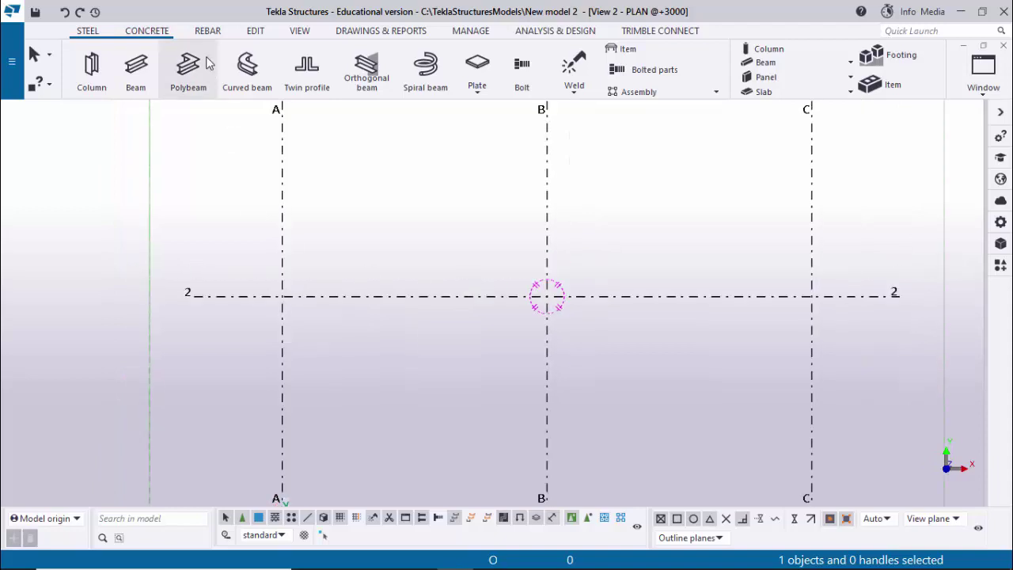
pyautogui.click(254, 30)
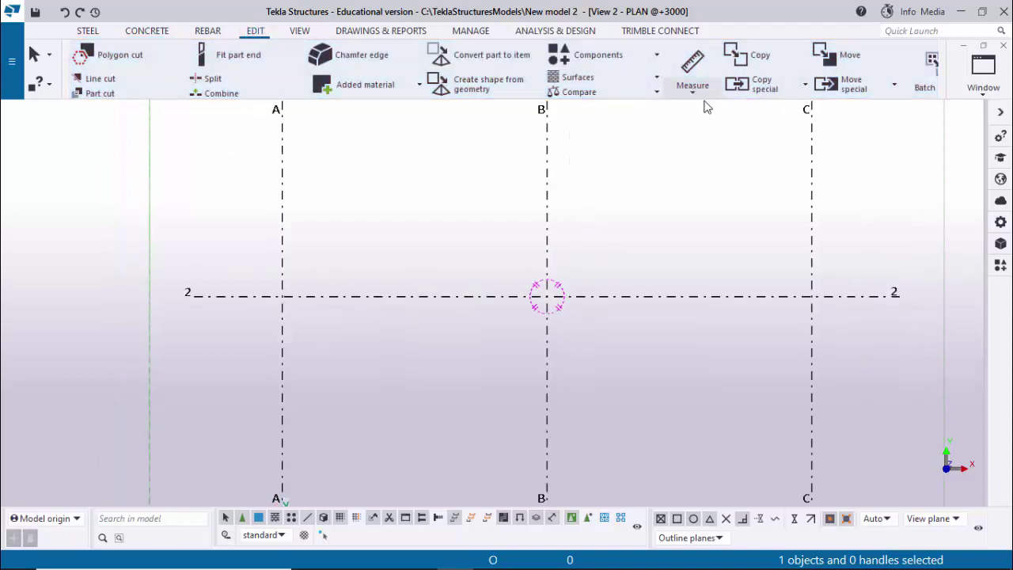
pyautogui.click(693, 91)
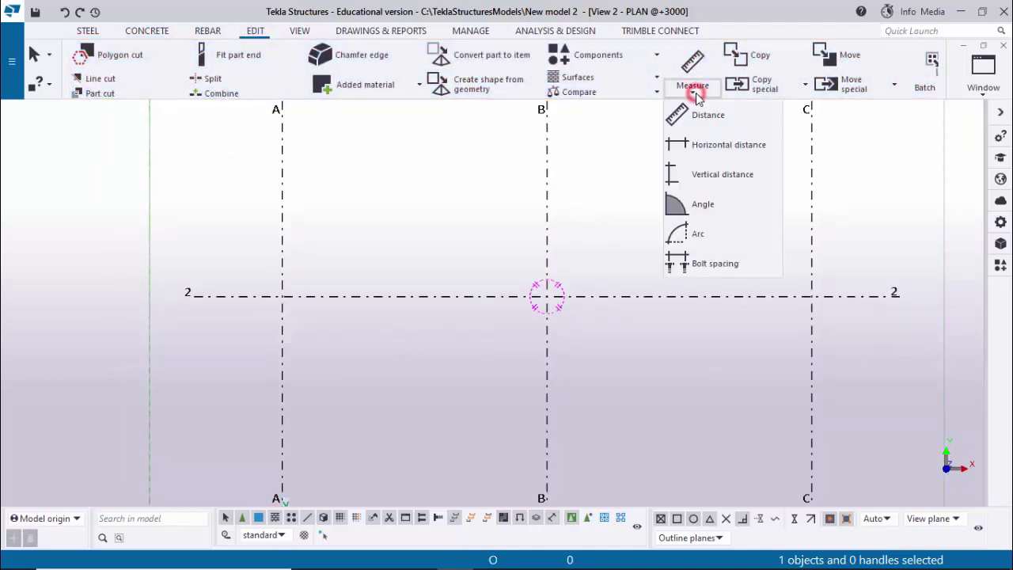
pyautogui.click(712, 147)
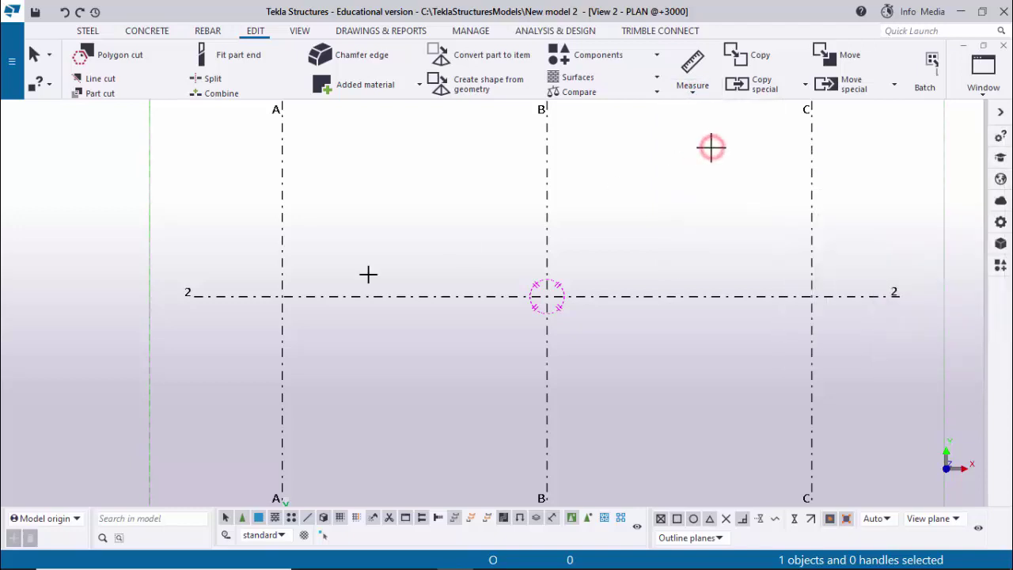
pyautogui.click(282, 296)
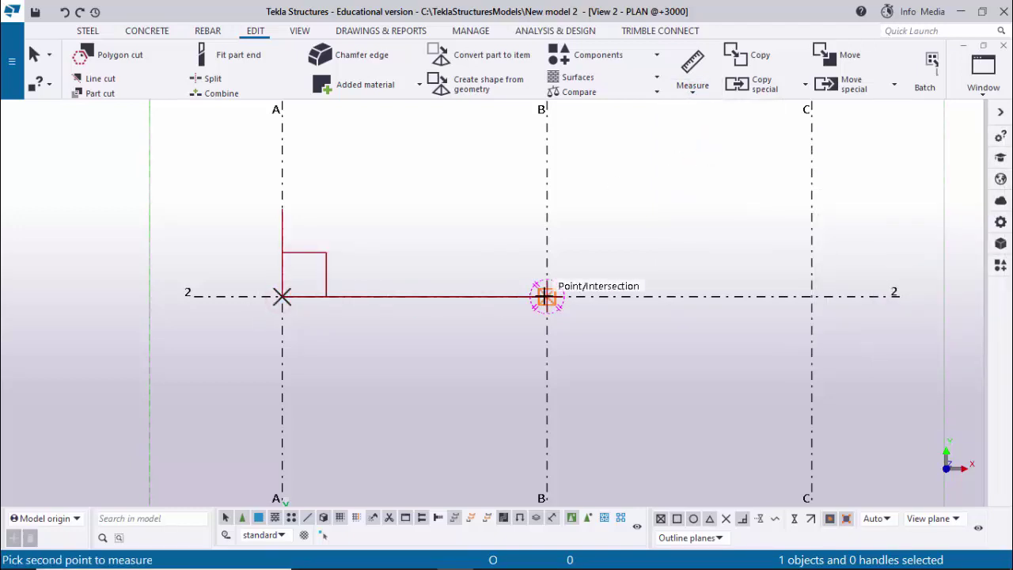
pyautogui.click(472, 337)
pyautogui.click(467, 340)
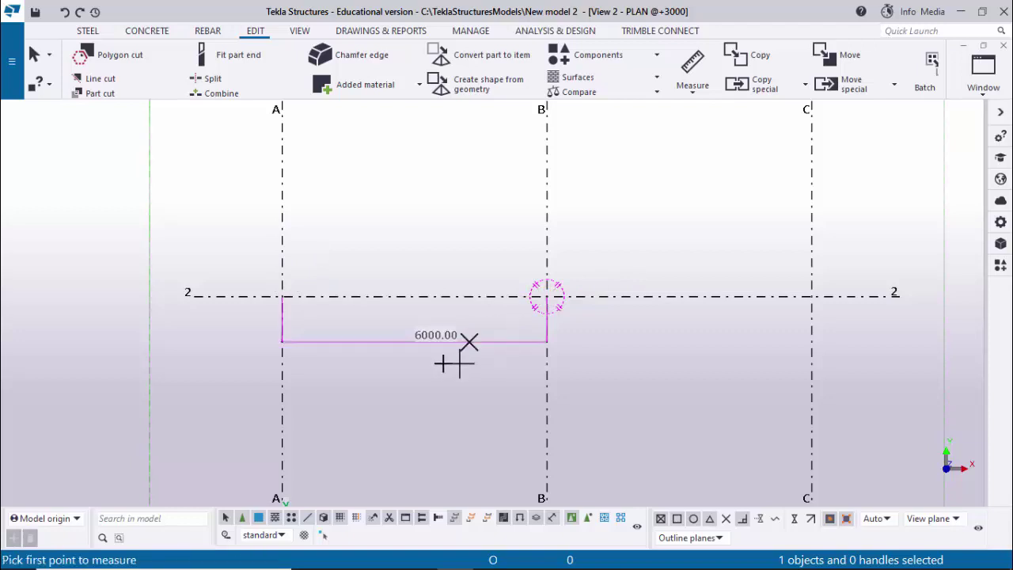
pyautogui.scroll(2, 434, 358)
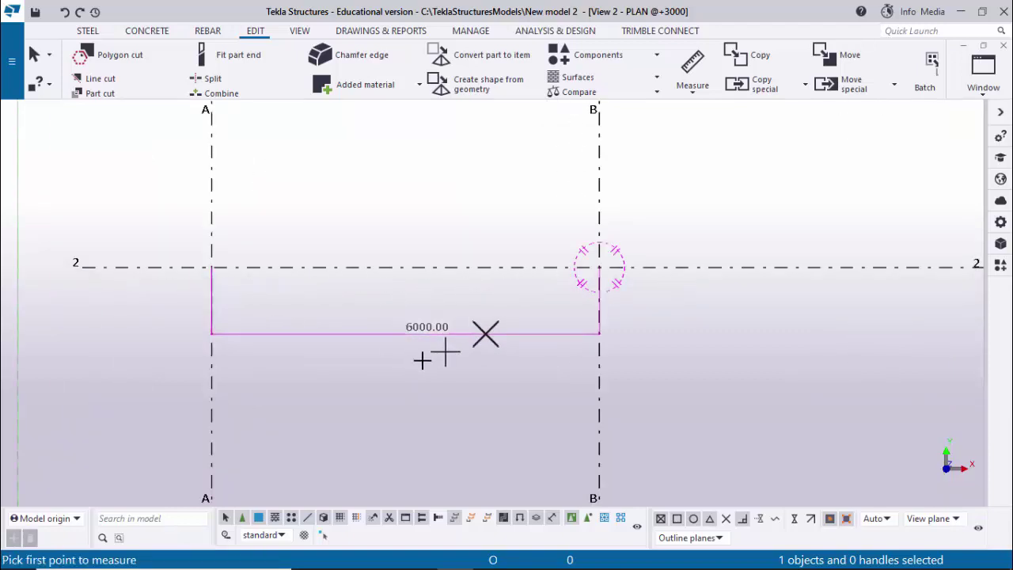
pyautogui.scroll(-2, 436, 358)
pyautogui.rightClick(445, 202)
pyautogui.click(483, 211)
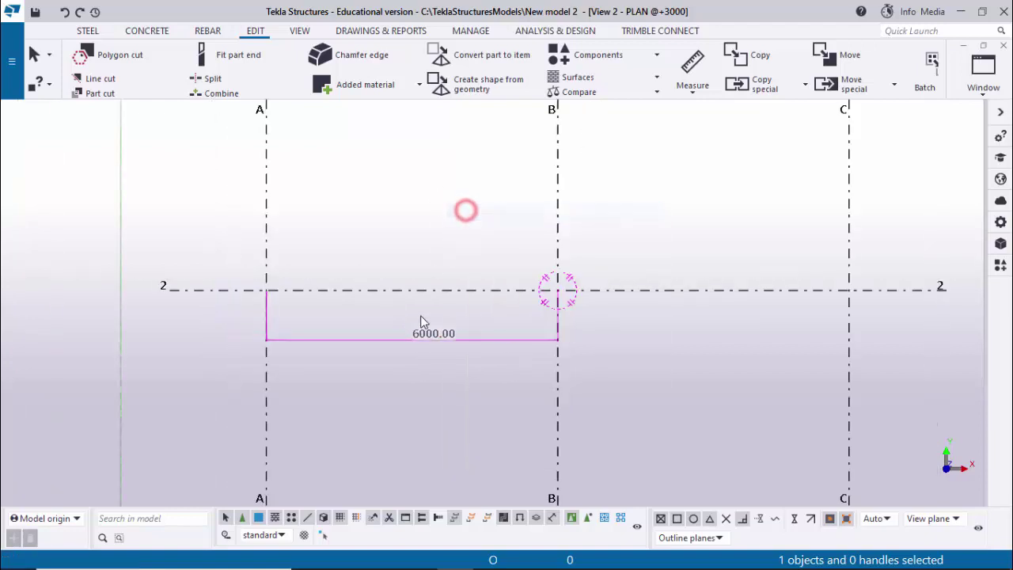
pyautogui.moveTo(402, 300); pyautogui.dragTo(405, 312, button='middle')
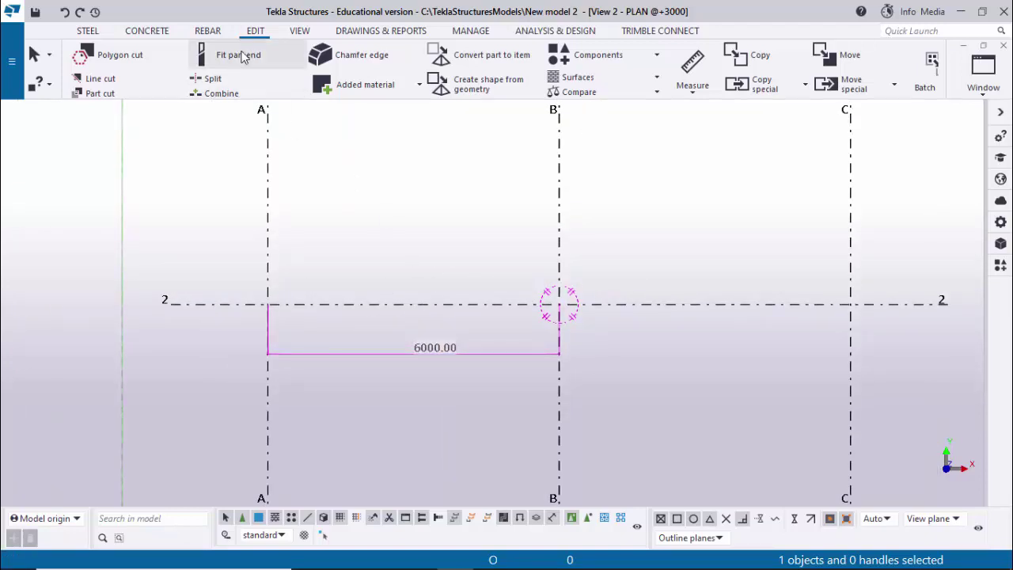
# - Add a point on grid line 2 midway between grids A and B
pyautogui.click(255, 32)
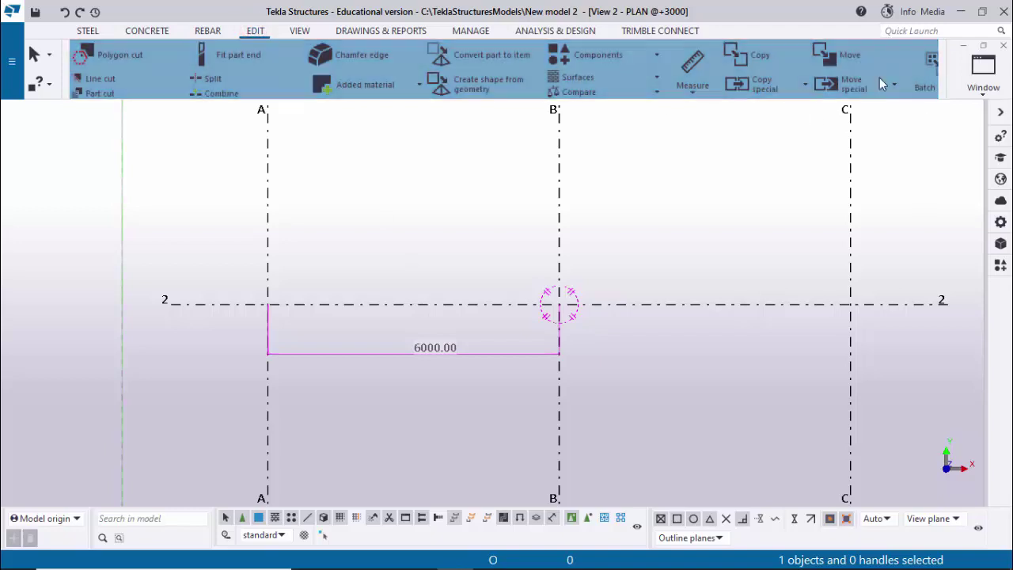
pyautogui.scroll(-2, 848, 79)
pyautogui.scroll(-2, 849, 79)
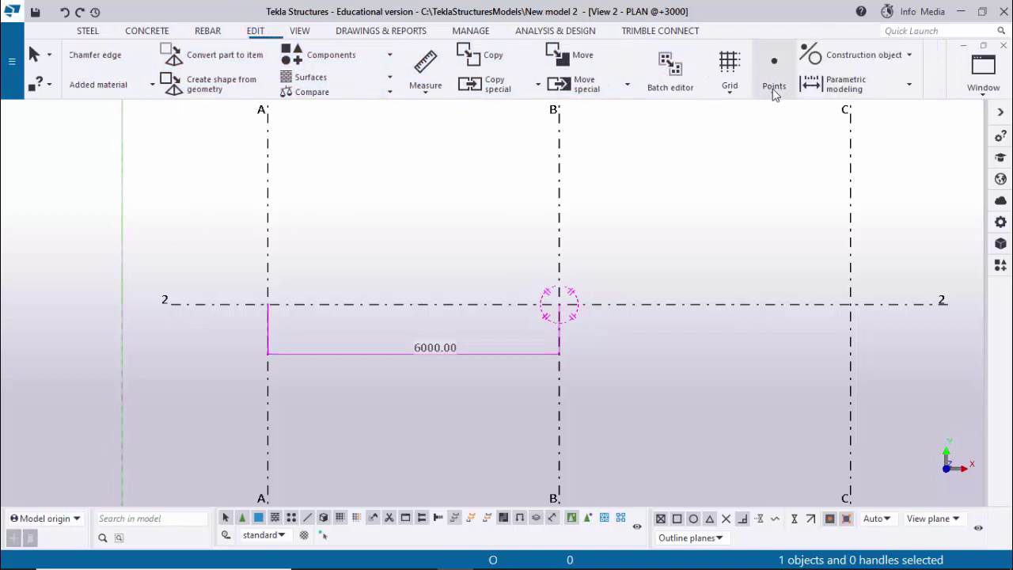
pyautogui.click(774, 95)
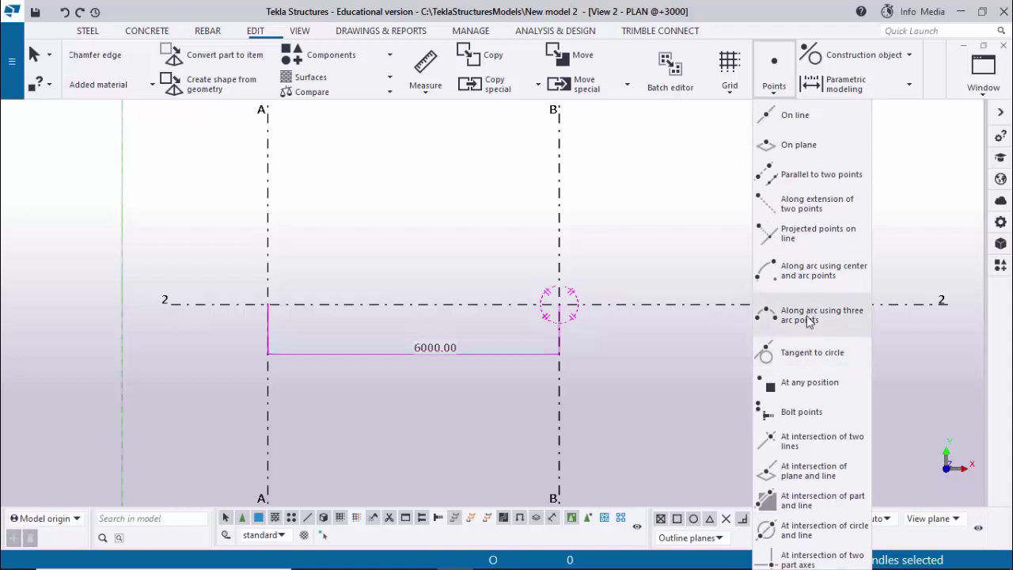
pyautogui.click(828, 388)
pyautogui.moveTo(386, 298); pyautogui.dragTo(443, 307, button='middle')
pyautogui.scroll(3, 448, 309)
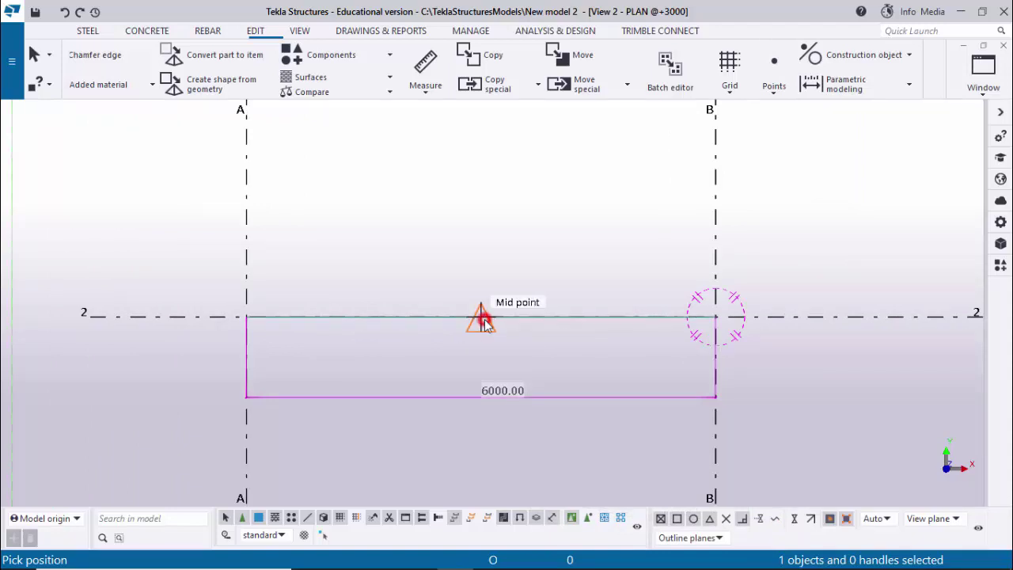
pyautogui.click(483, 319)
pyautogui.rightClick(519, 248)
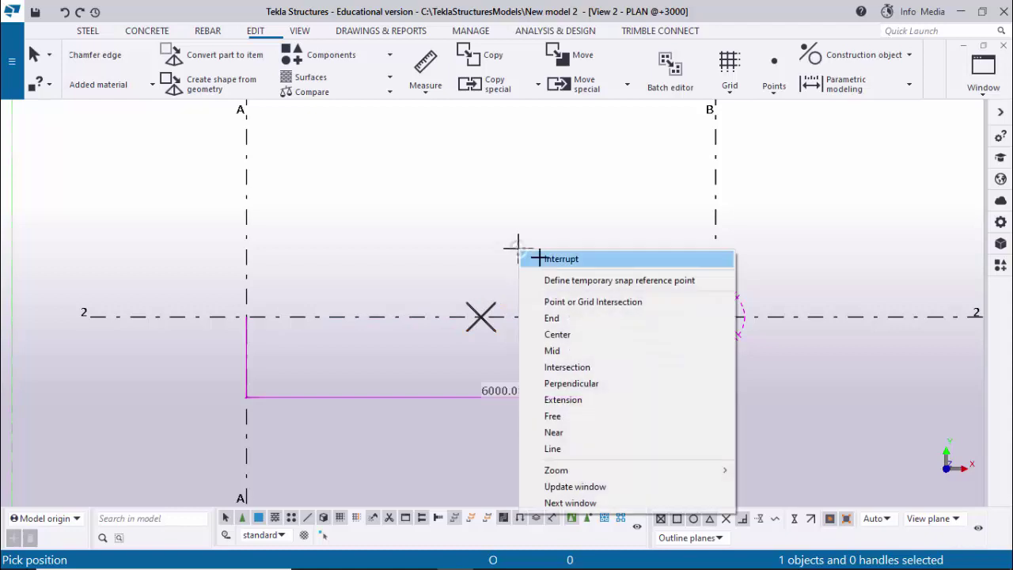
pyautogui.click(538, 258)
# - Measure 3000.00 from grid A to the new midpoint and compare with the arch drawing
pyautogui.scroll(5, 481, 321)
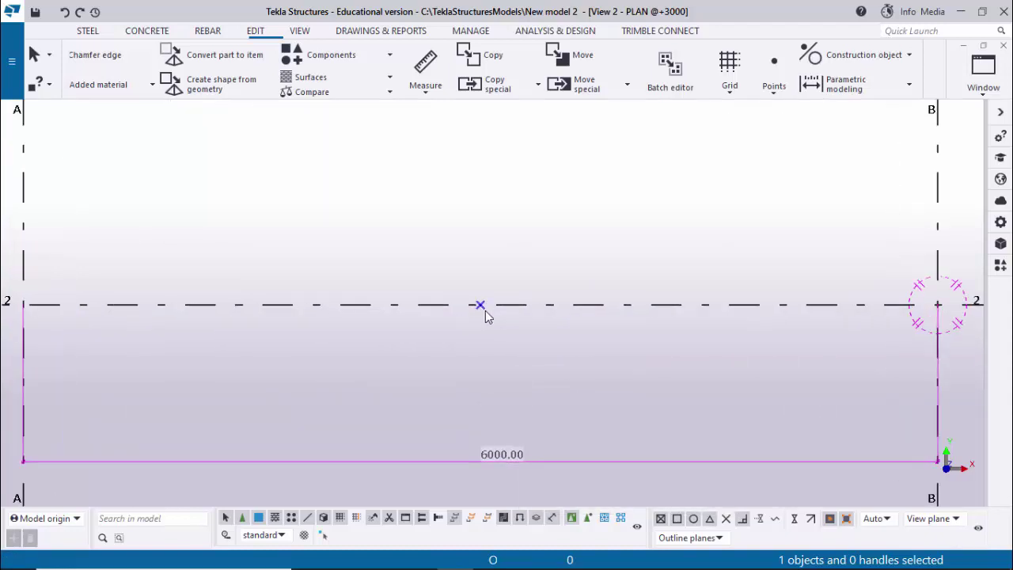
pyautogui.scroll(-3, 496, 320)
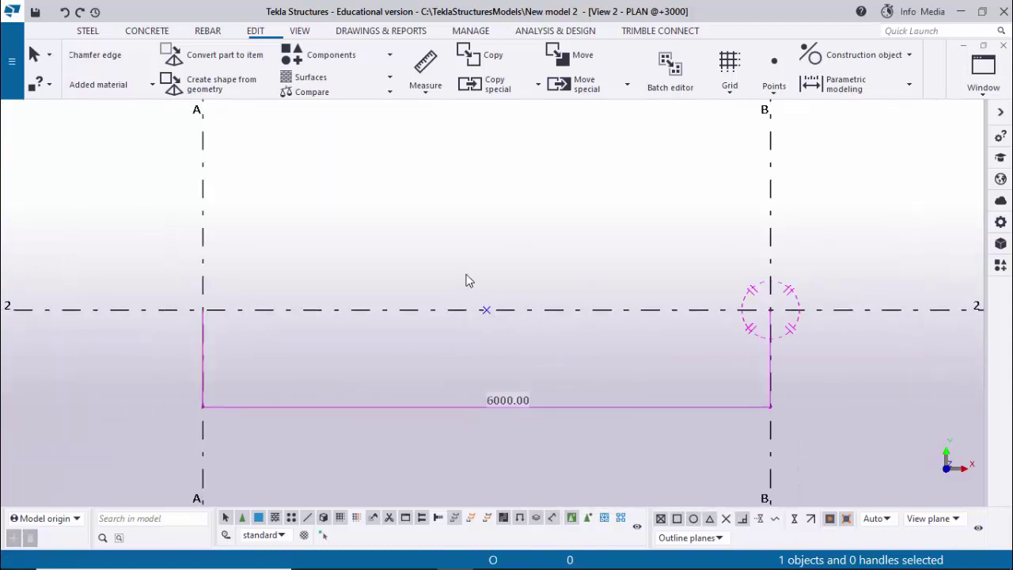
pyautogui.click(431, 94)
pyautogui.click(442, 146)
pyautogui.click(202, 310)
pyautogui.click(487, 309)
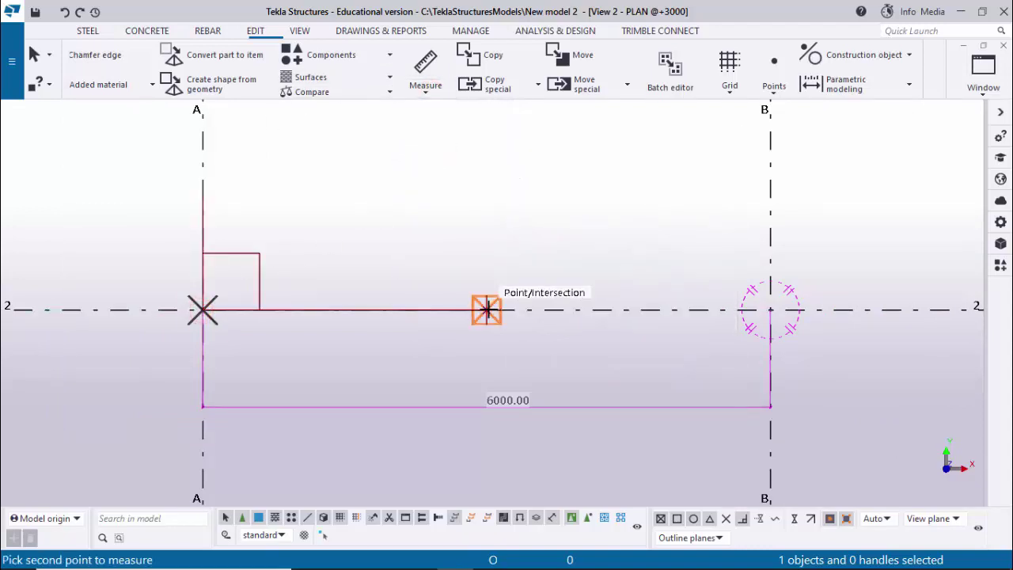
pyautogui.click(413, 363)
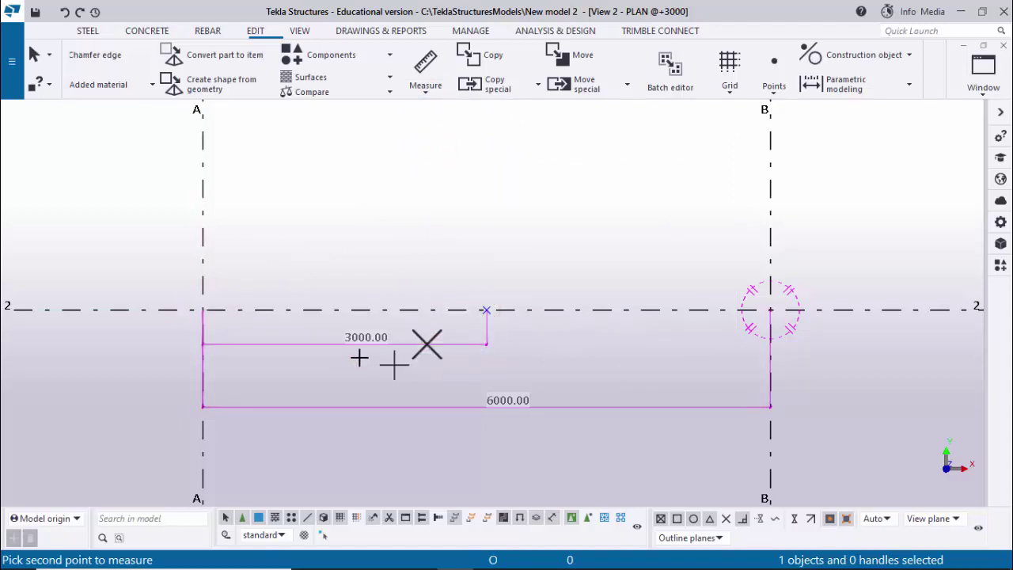
pyautogui.rightClick(530, 203)
pyautogui.click(557, 210)
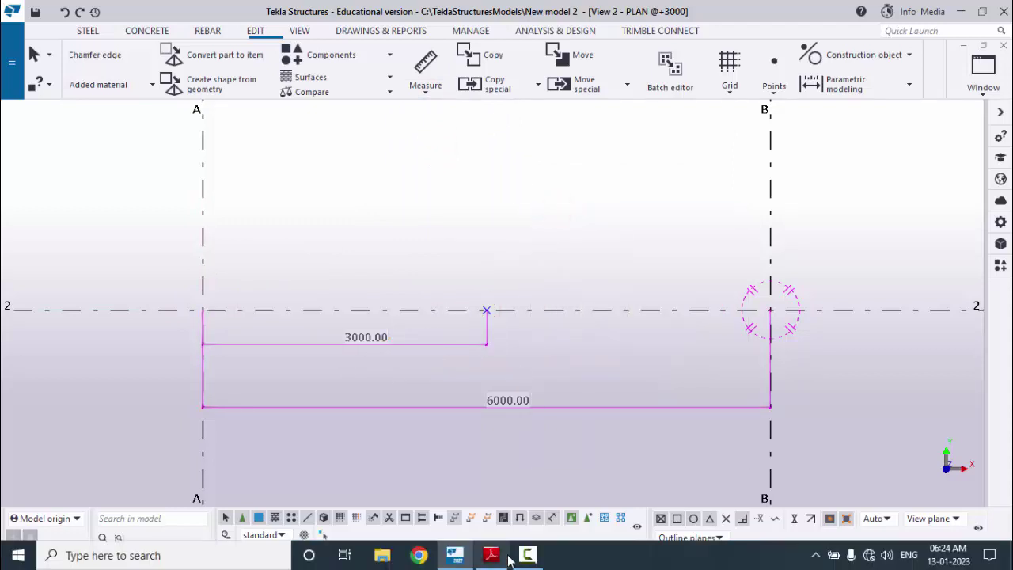
pyautogui.click(490, 557)
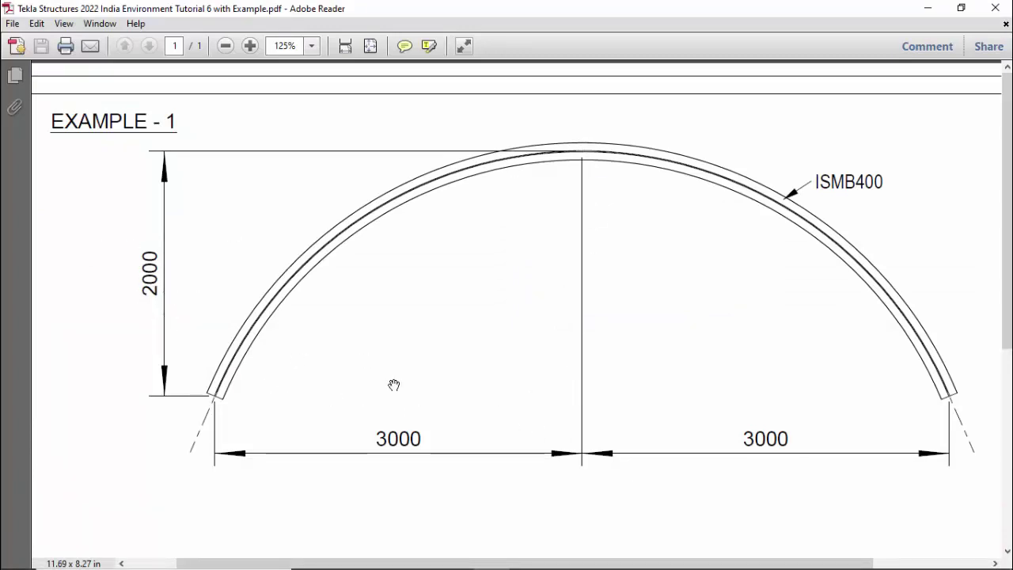
pyautogui.click(453, 556)
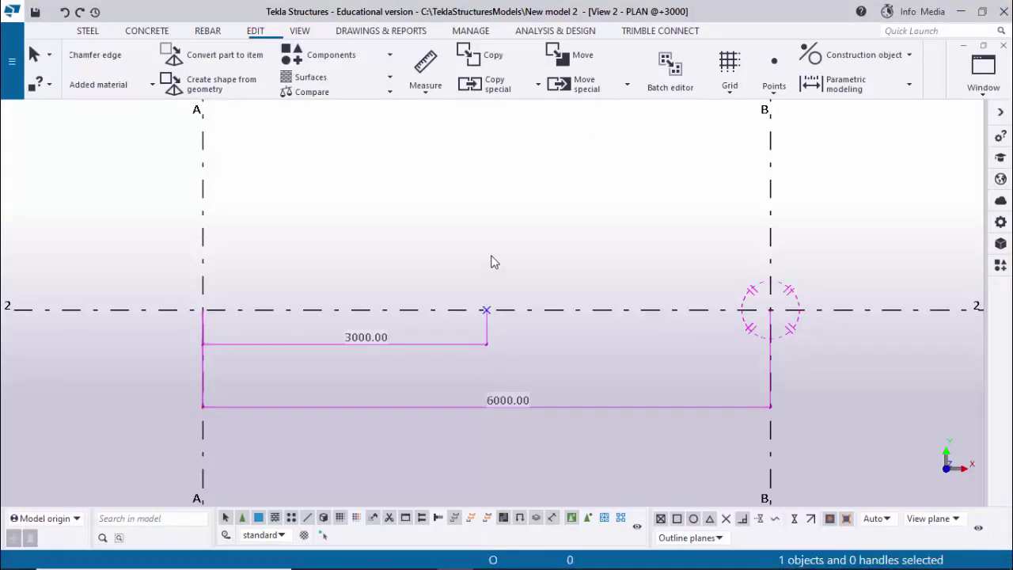
# - Move the midpoint linearly by dY 2000 so it marks the arch top
pyautogui.moveTo(496, 319); pyautogui.dragTo(522, 369)
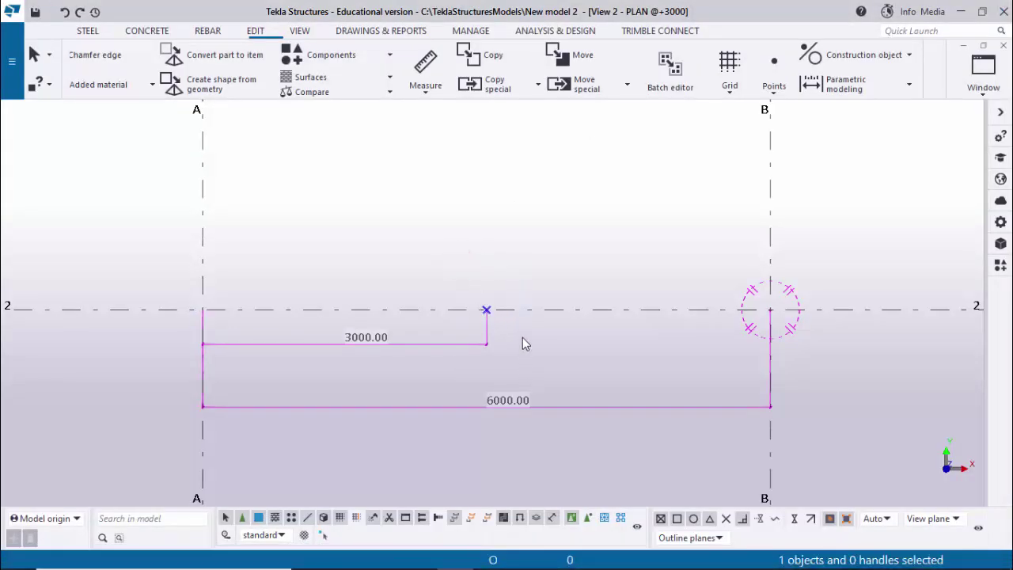
pyautogui.moveTo(506, 176); pyautogui.dragTo(482, 239, button='middle')
pyautogui.rightClick(481, 239)
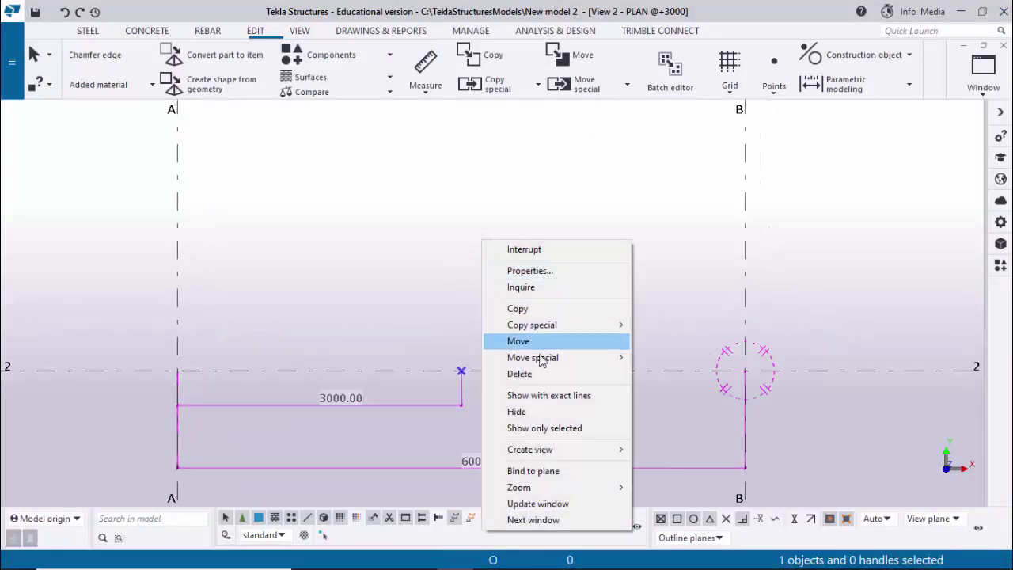
pyautogui.moveTo(558, 361)
pyautogui.click(664, 358)
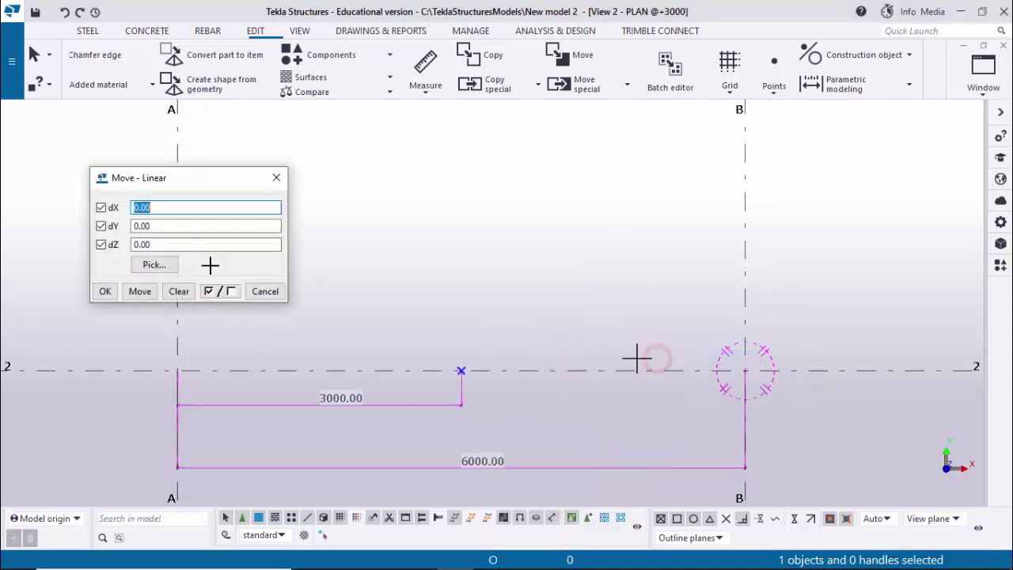
pyautogui.doubleClick(146, 225)
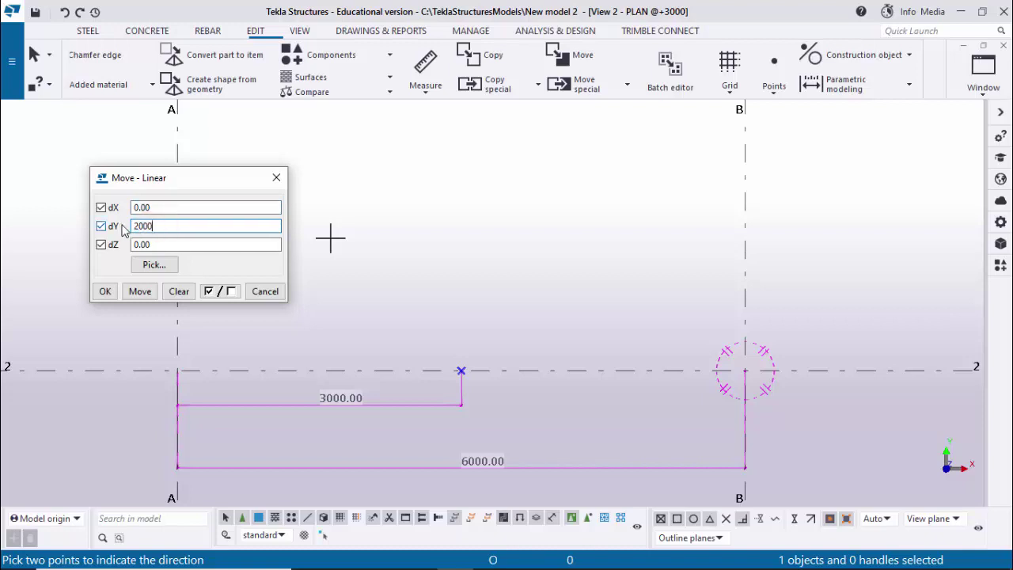
pyautogui.click(141, 292)
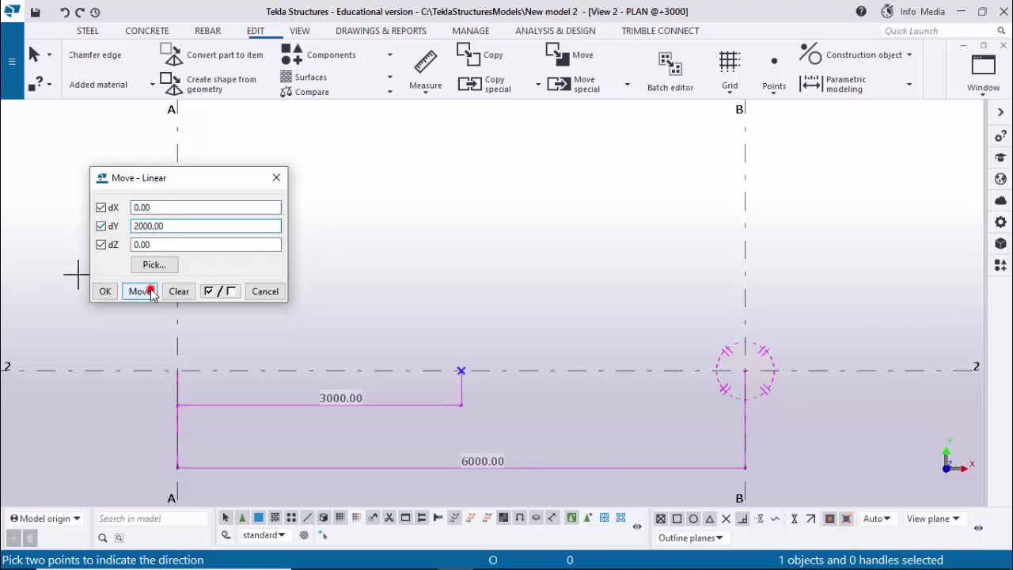
pyautogui.click(109, 291)
pyautogui.rightClick(351, 163)
pyautogui.click(380, 173)
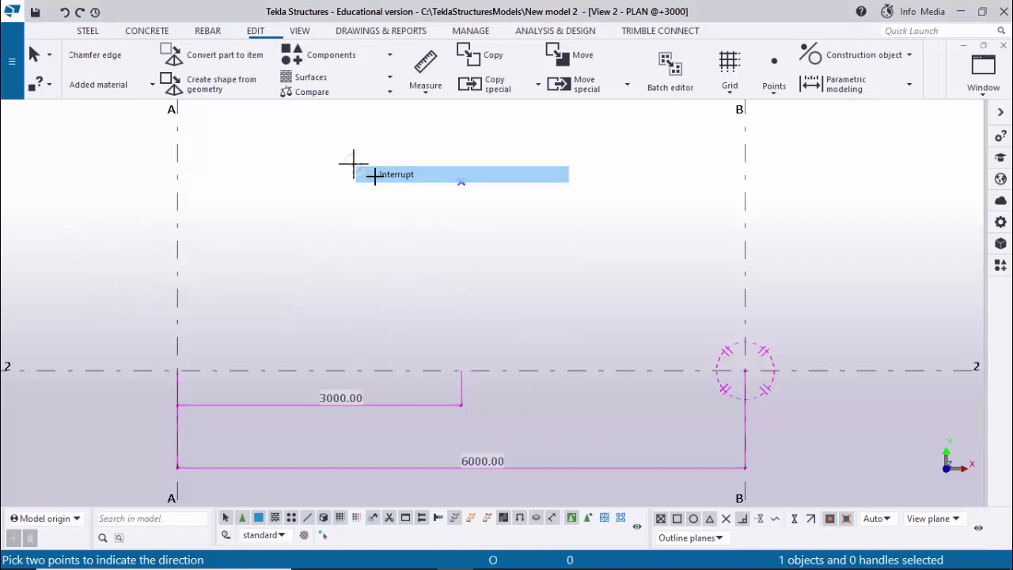
pyautogui.scroll(-1, 387, 248)
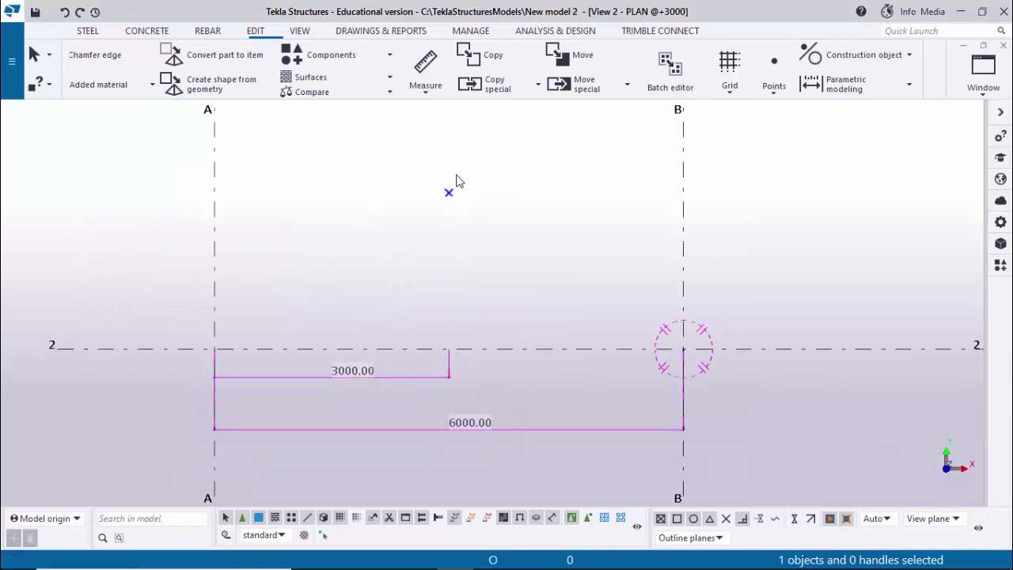
# - Add a vertical dimension of 2000.00 from grid line 2 up to the raised midpoint
pyautogui.click(425, 87)
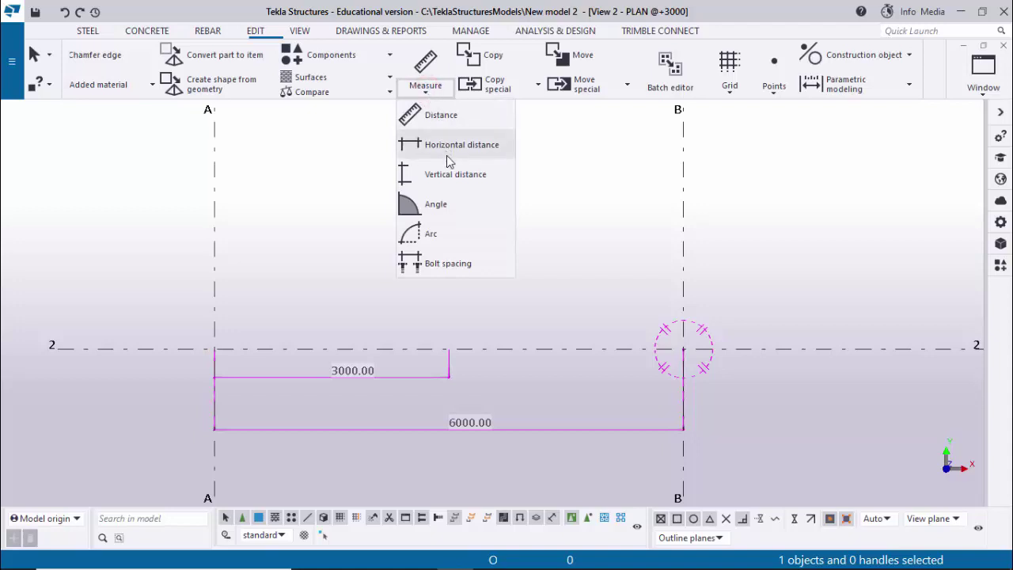
pyautogui.click(452, 176)
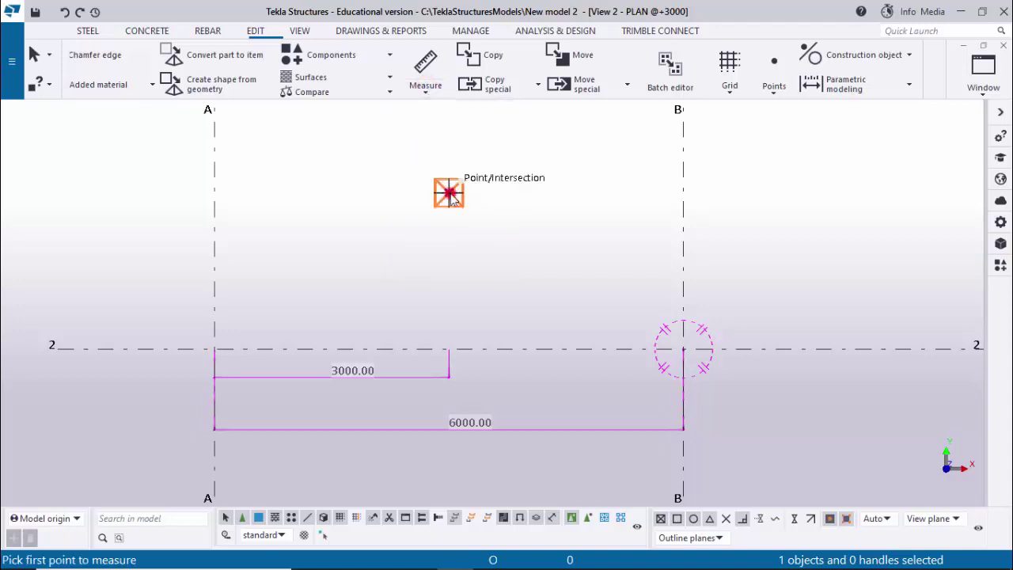
pyautogui.click(449, 348)
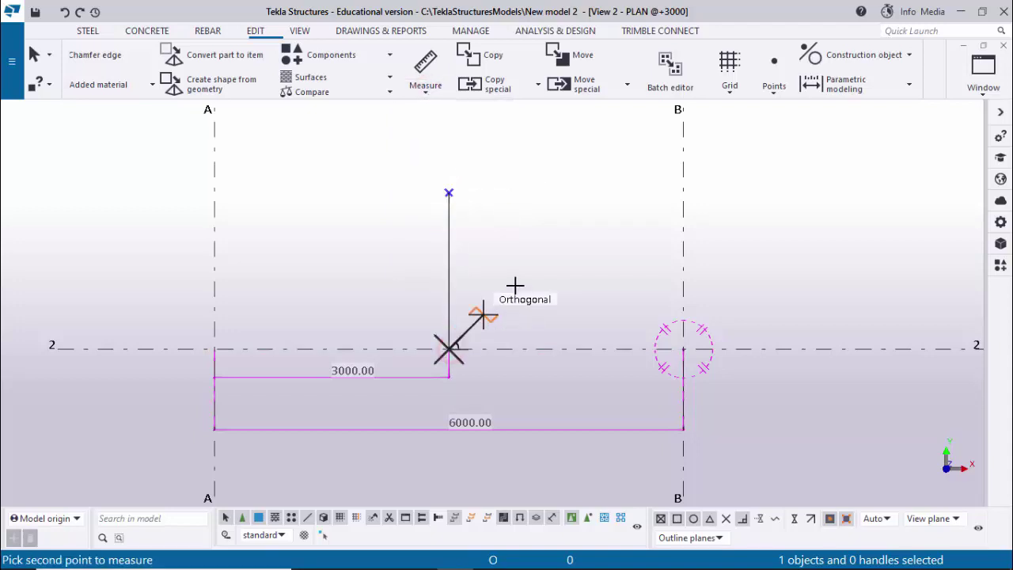
pyautogui.click(516, 282)
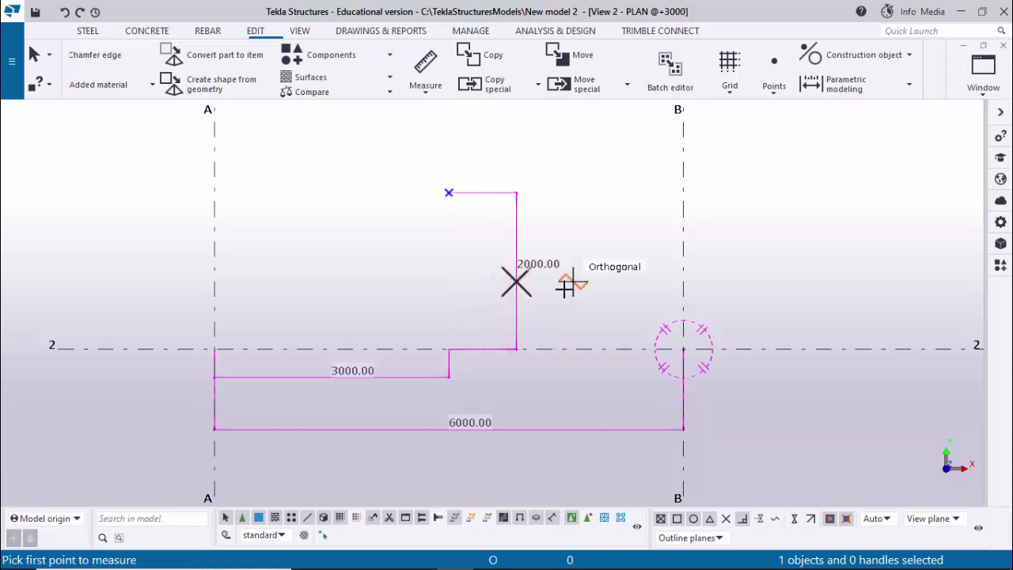
pyautogui.scroll(2, 559, 288)
pyautogui.scroll(1, 546, 277)
pyautogui.scroll(-3, 538, 269)
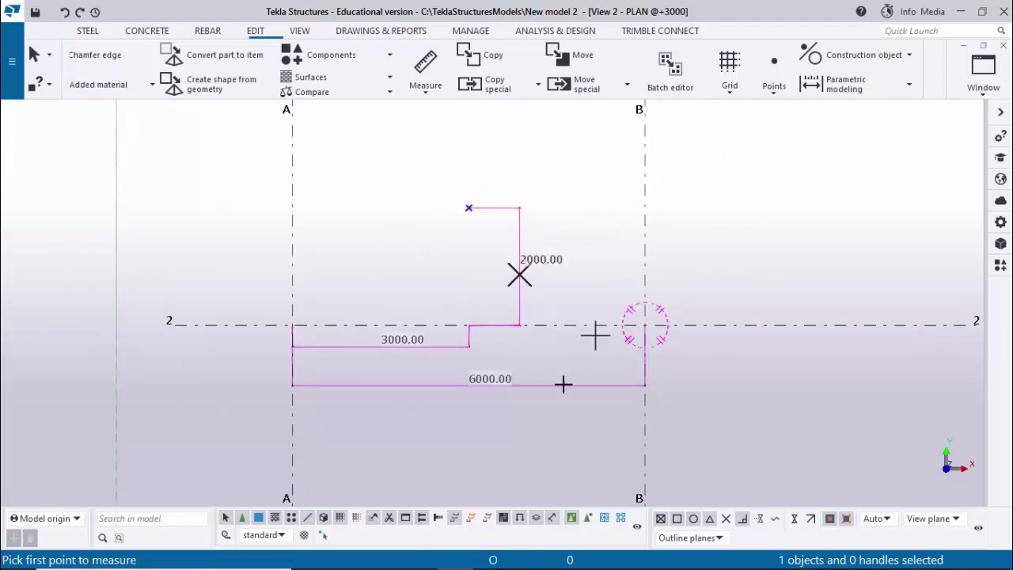
pyautogui.rightClick(592, 160)
pyautogui.click(606, 164)
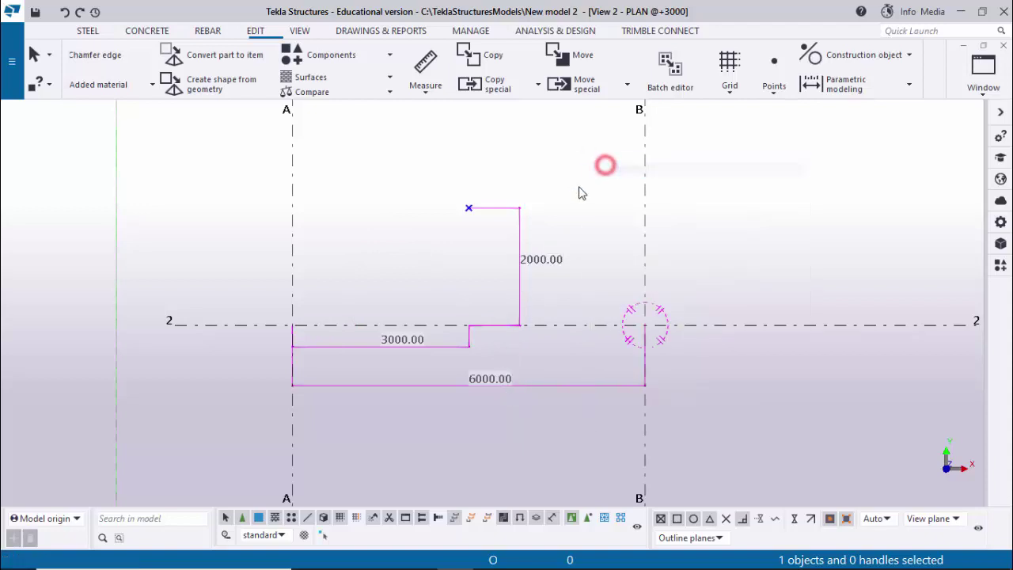
# - Draw a curved steel beam from A/2 through the raised top point to B/2
pyautogui.click(89, 30)
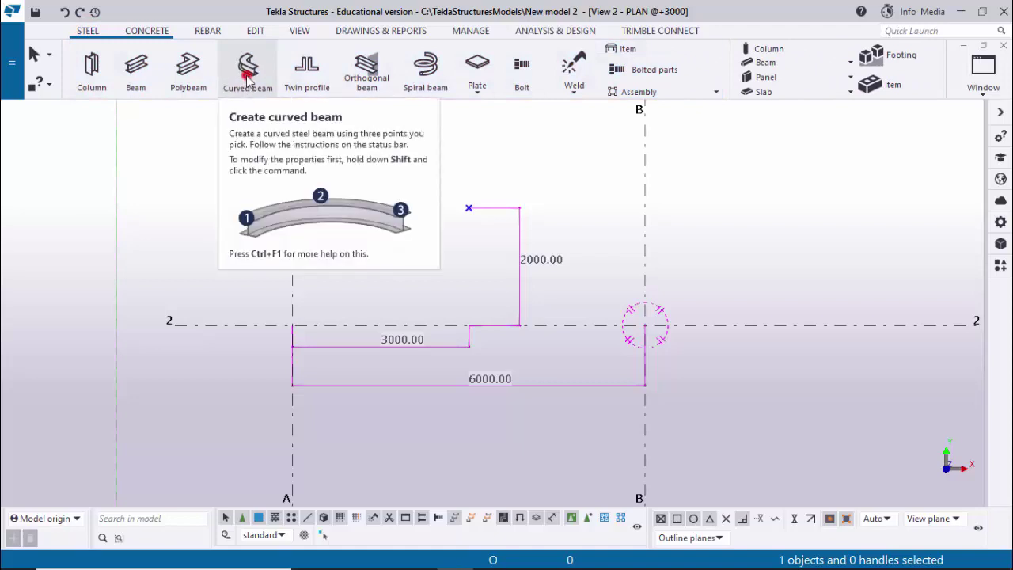
pyautogui.click(244, 76)
pyautogui.moveTo(341, 213); pyautogui.dragTo(297, 214, button='middle')
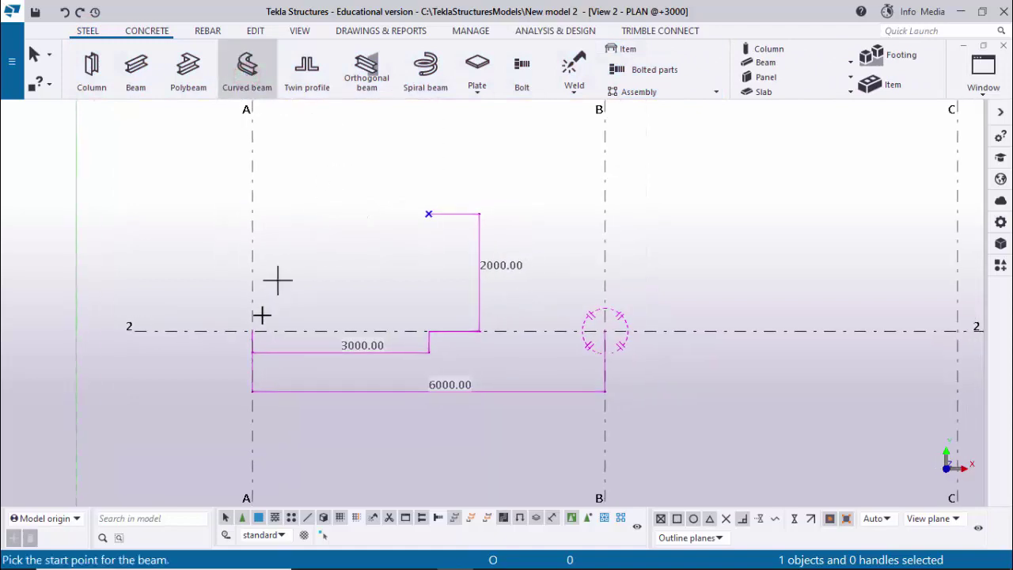
pyautogui.click(251, 331)
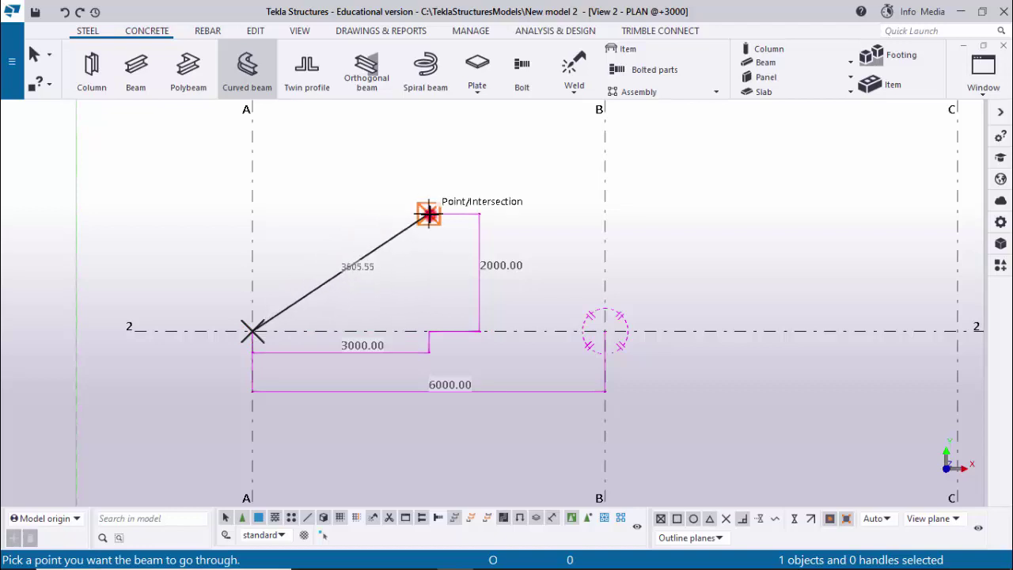
pyautogui.click(428, 214)
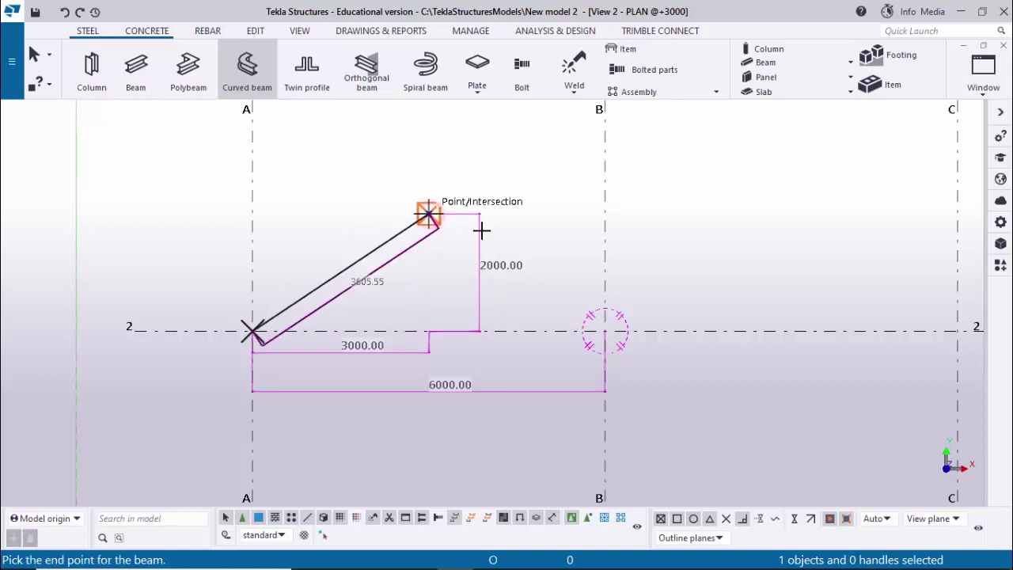
pyautogui.click(603, 332)
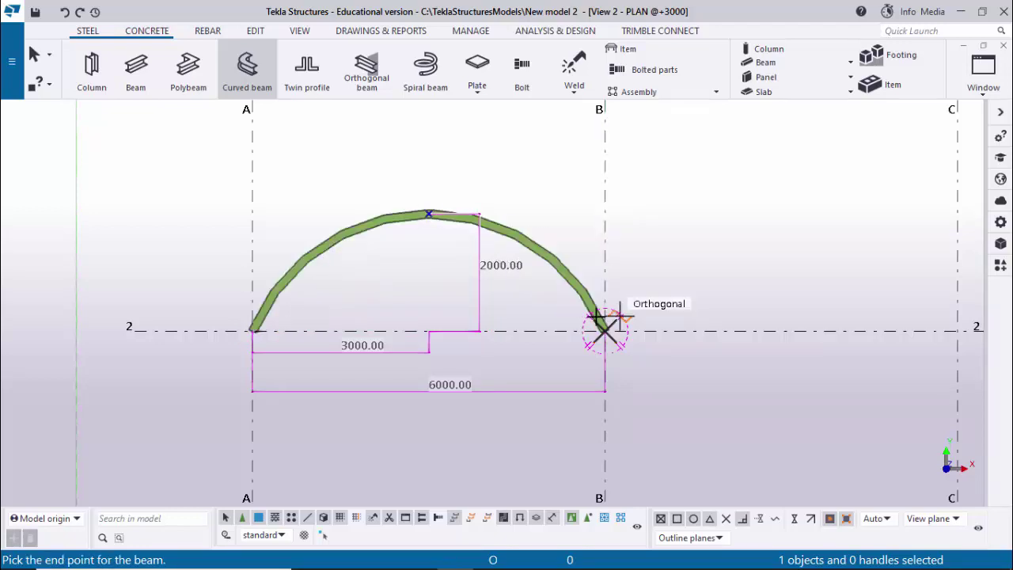
pyautogui.rightClick(711, 166)
pyautogui.click(718, 163)
pyautogui.moveTo(621, 187); pyautogui.dragTo(587, 152, button='middle')
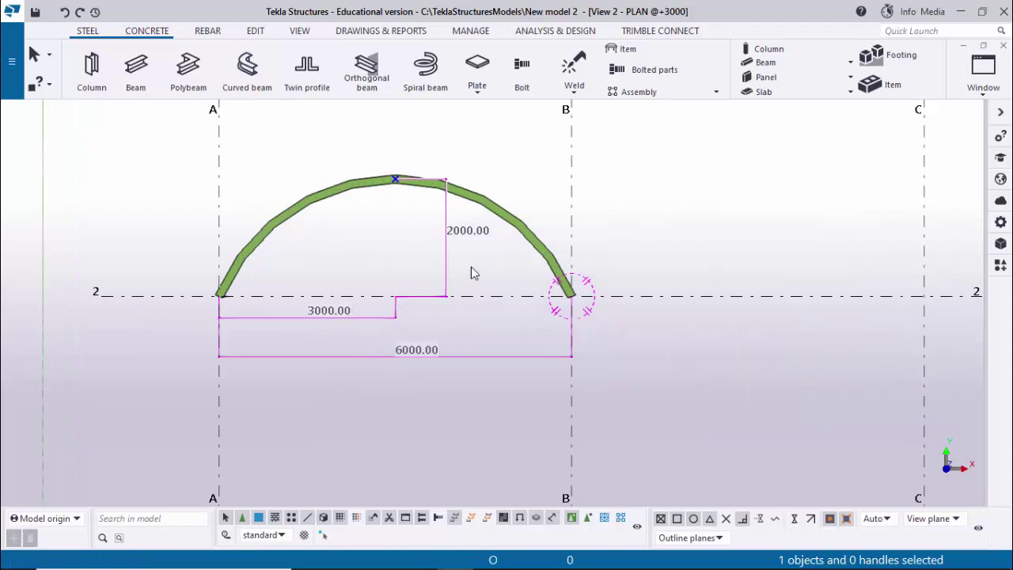
pyautogui.rightClick(680, 181)
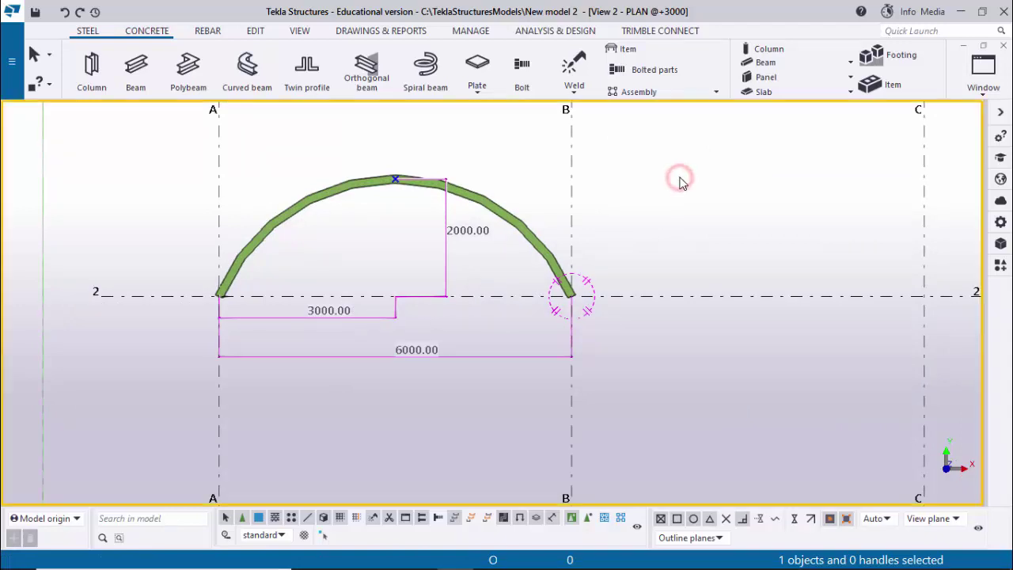
pyautogui.click(719, 255)
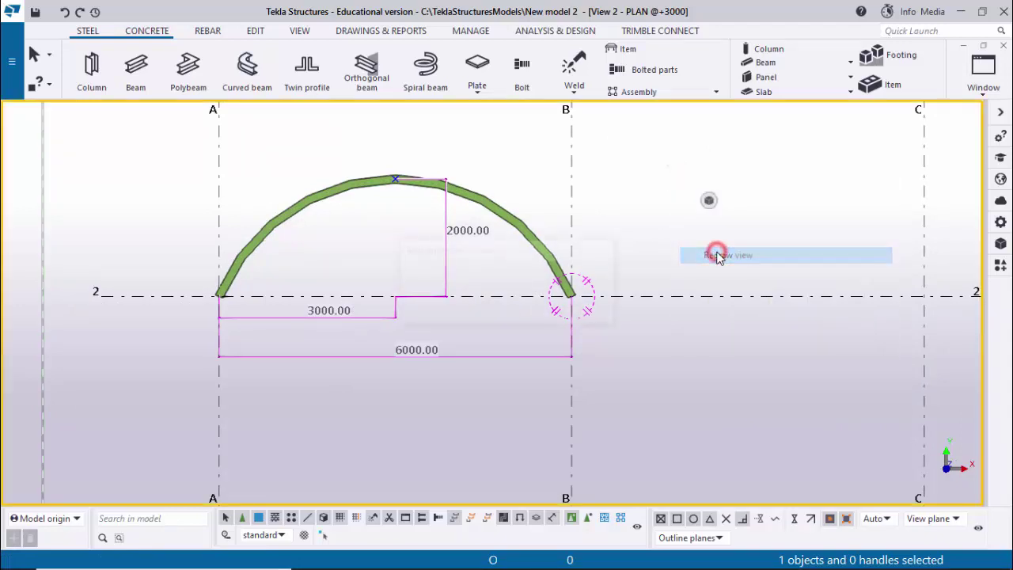
pyautogui.scroll(2, 296, 293)
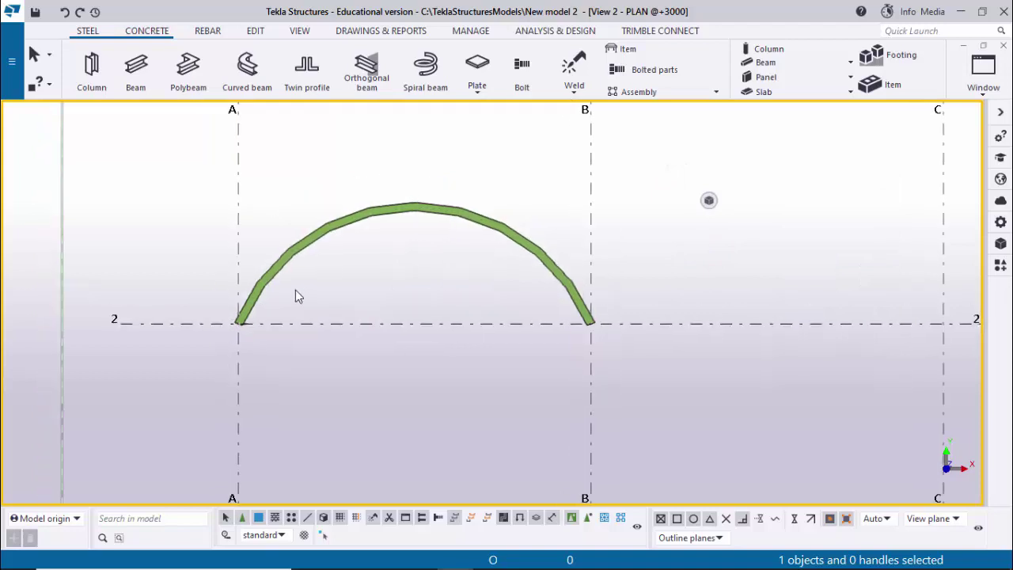
pyautogui.click(981, 75)
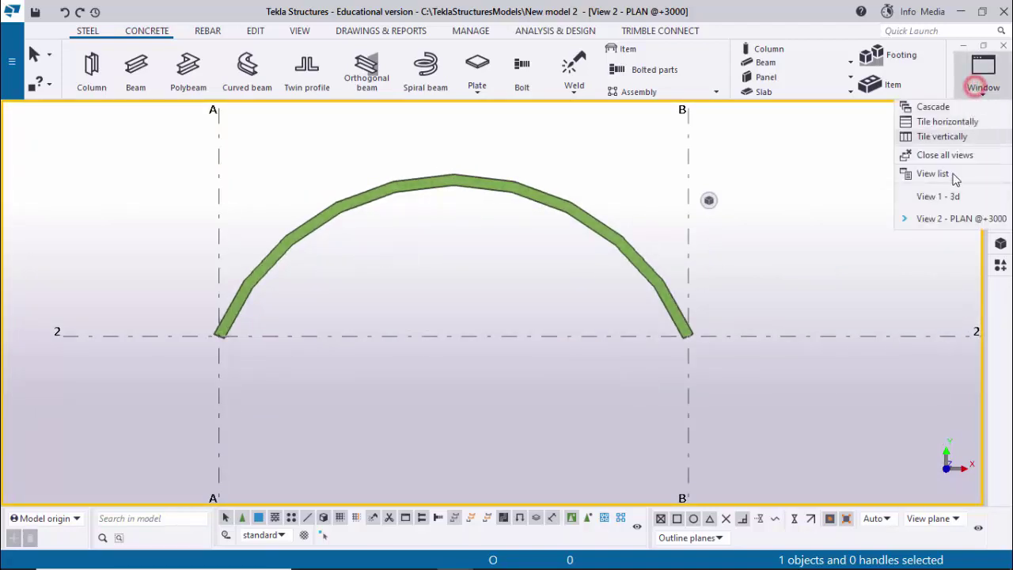
pyautogui.click(949, 203)
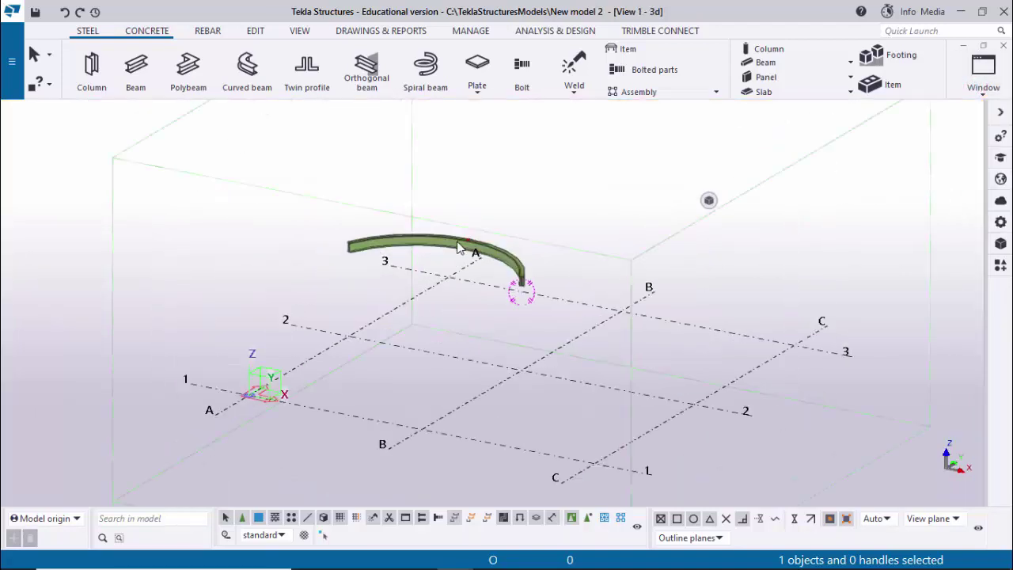
pyautogui.click(987, 87)
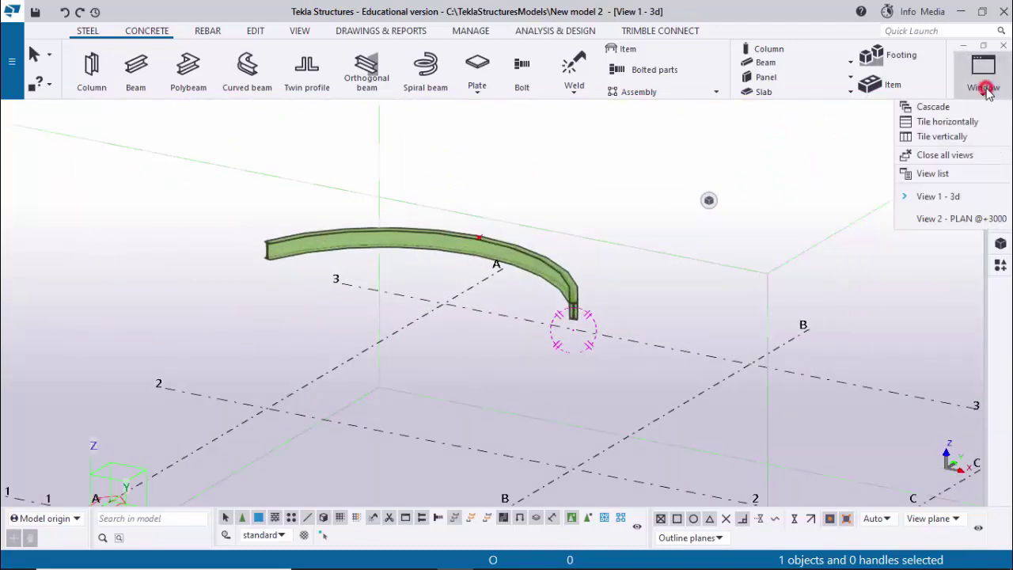
pyautogui.click(954, 219)
pyautogui.scroll(5, 417, 256)
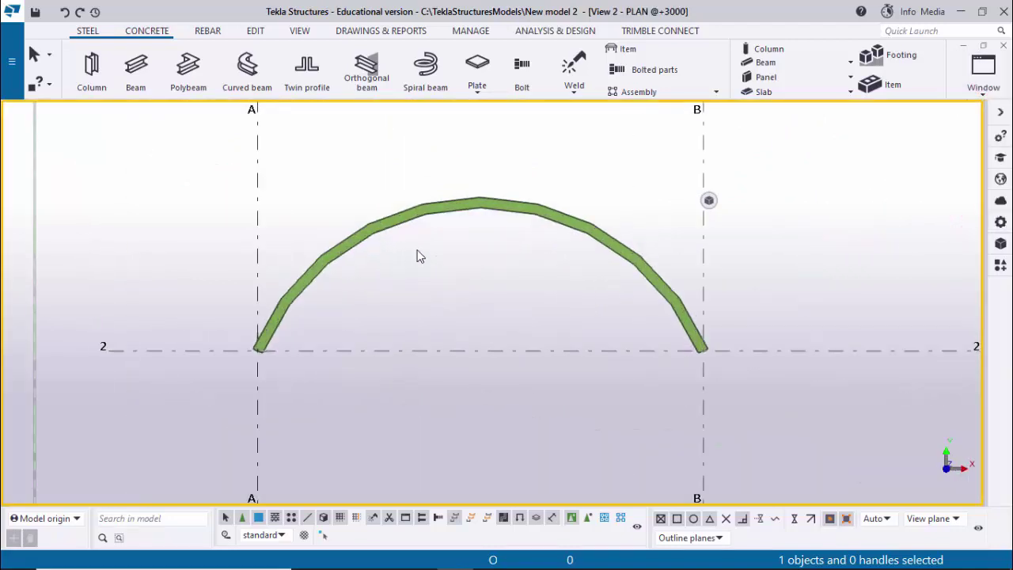
pyautogui.scroll(-2, 378, 278)
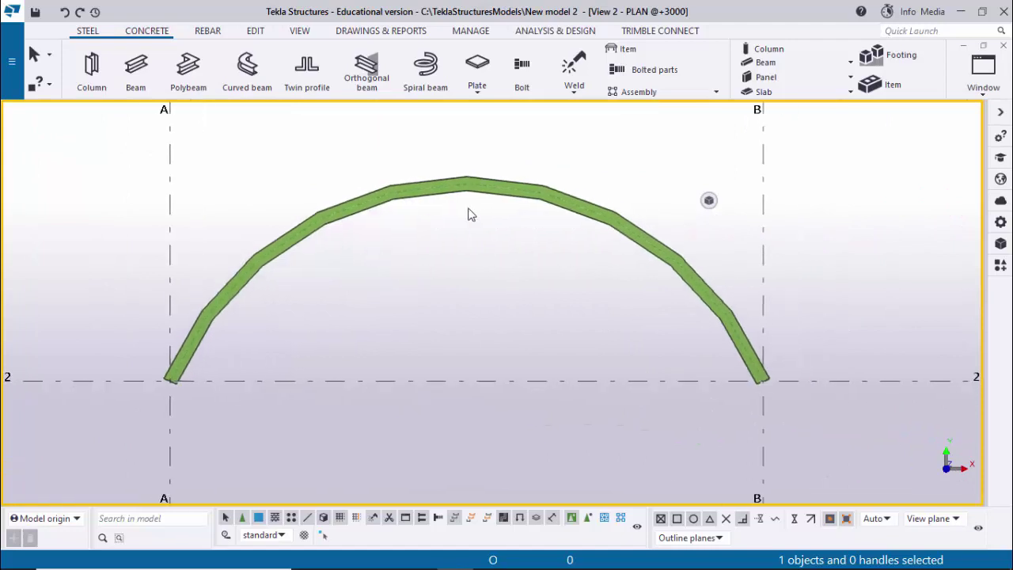
pyautogui.scroll(3, 198, 333)
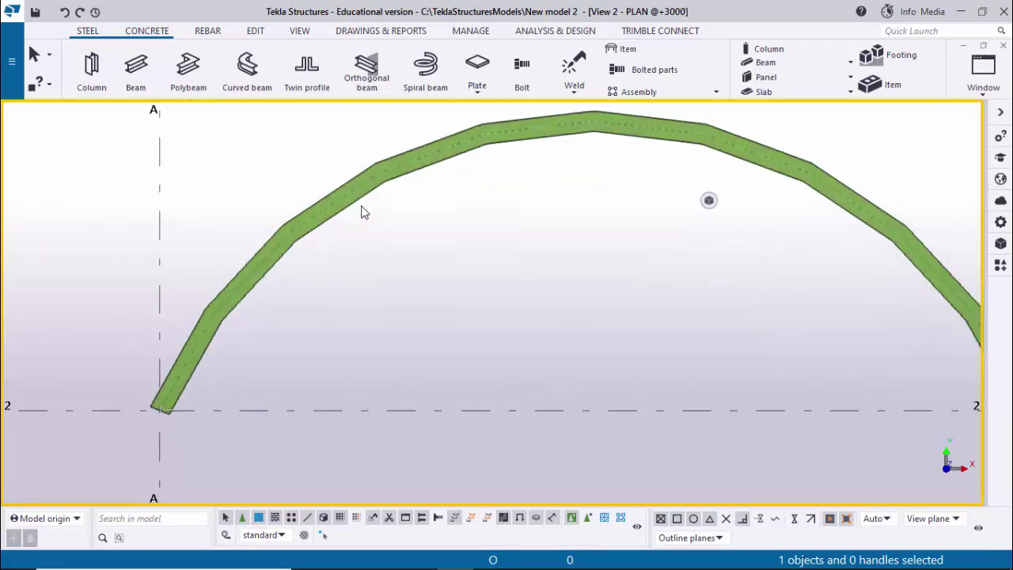
pyautogui.scroll(-2, 554, 166)
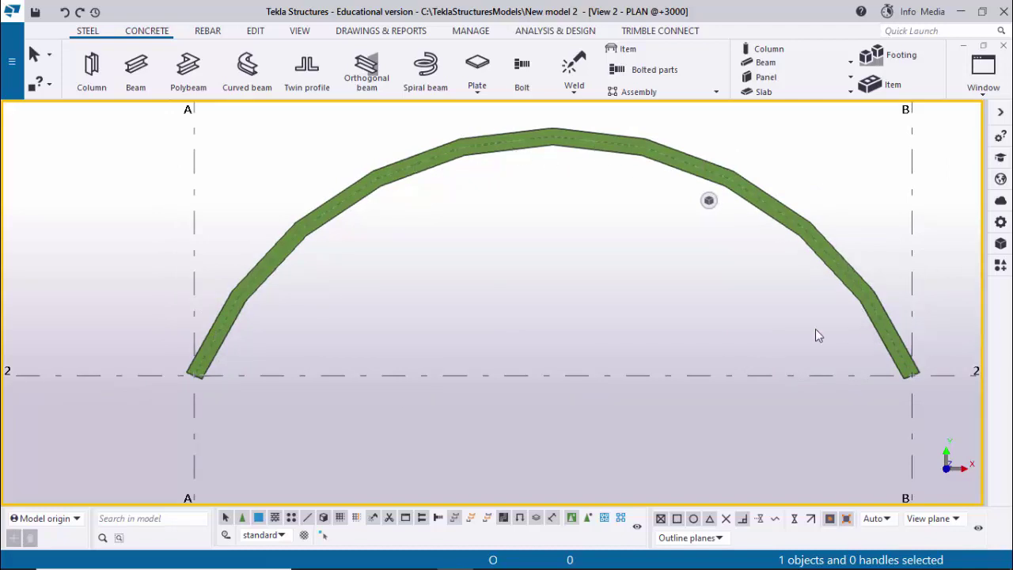
pyautogui.scroll(-3, 530, 259)
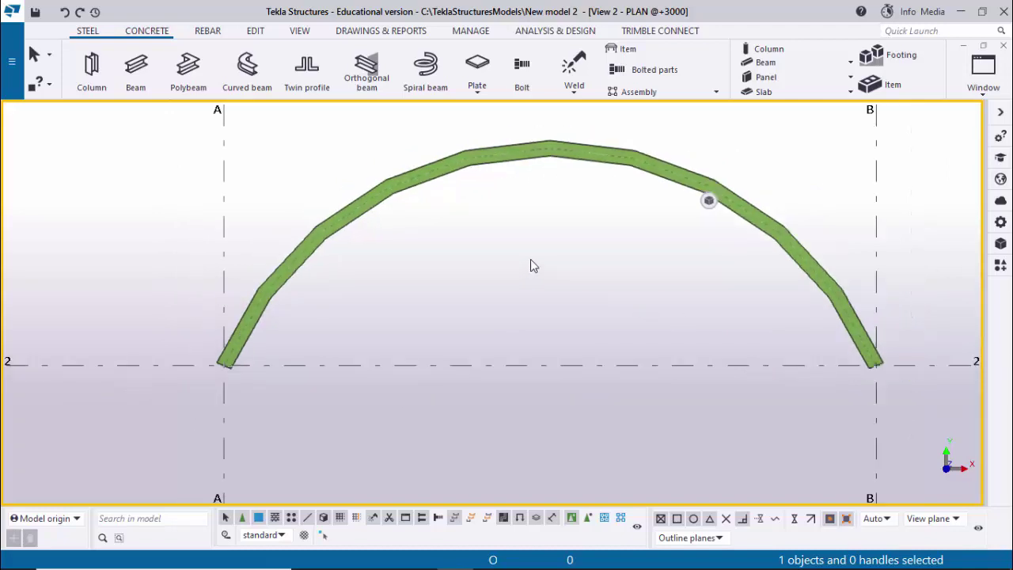
# - Select the arch beam and check its section against the reference drawing
pyautogui.doubleClick(302, 229)
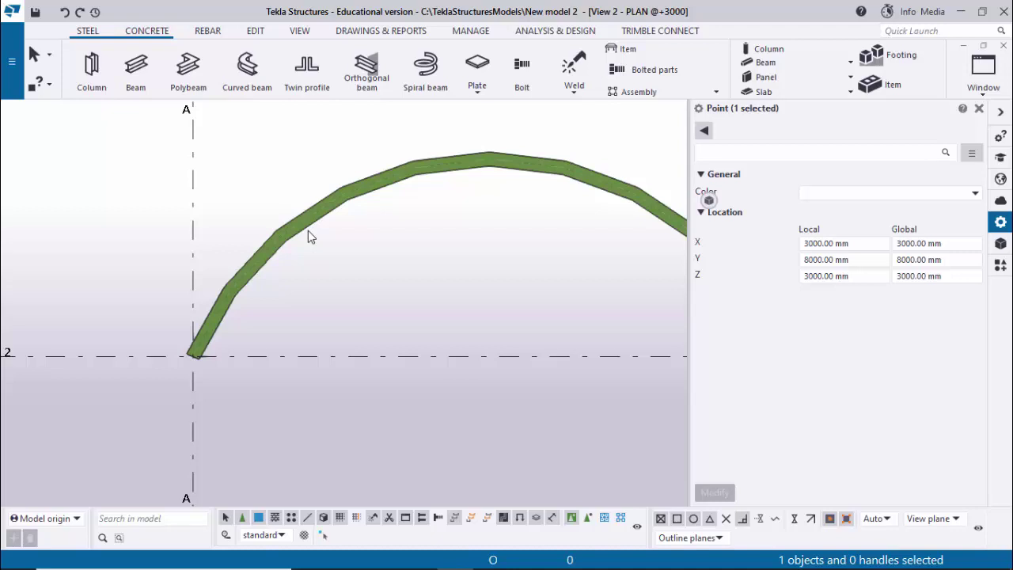
pyautogui.click(309, 230)
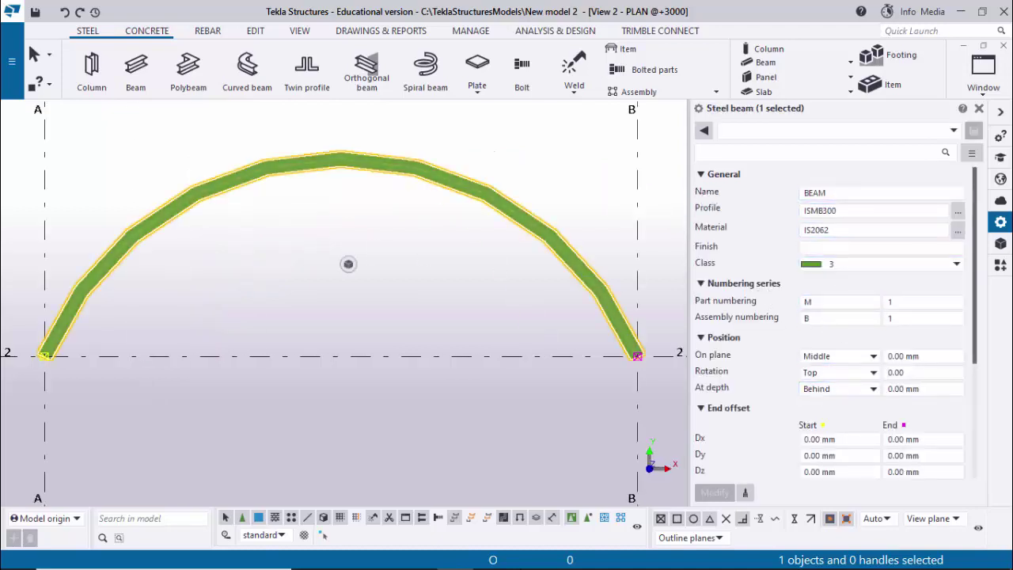
pyautogui.click(492, 563)
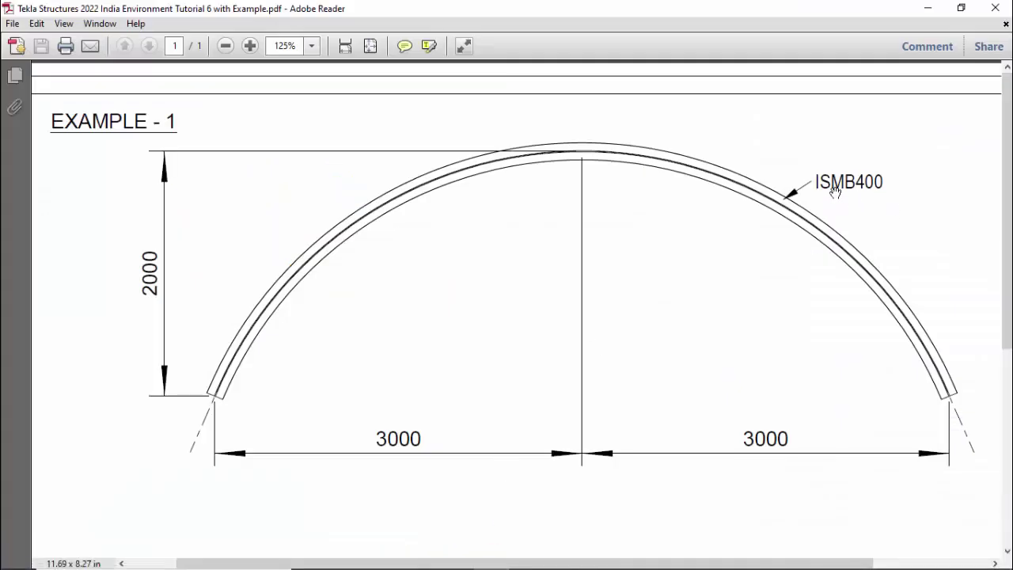
pyautogui.click(486, 548)
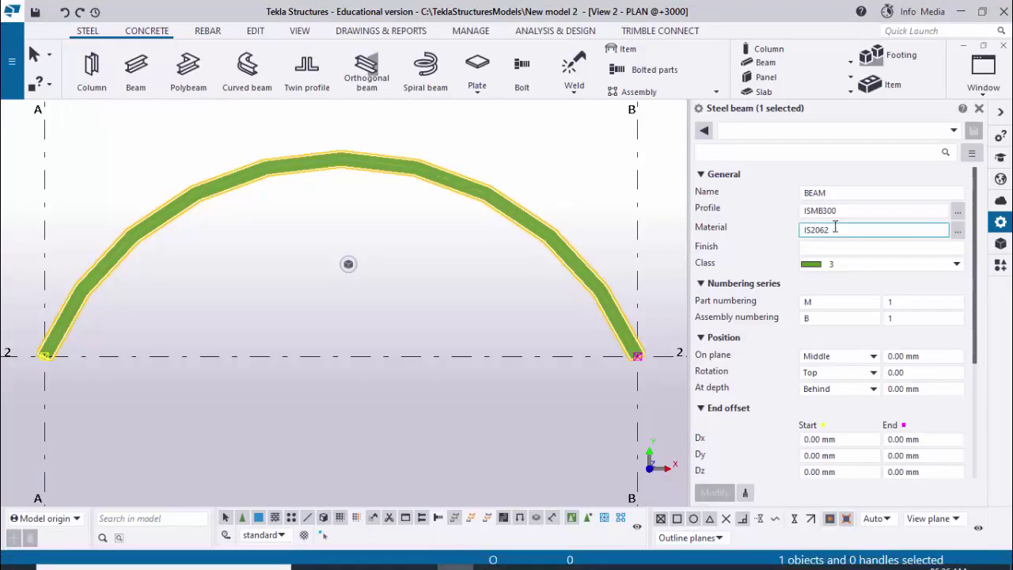
# - Pick ISMB400 from the profile catalogue and modify the arch beam to use it
pyautogui.click(958, 211)
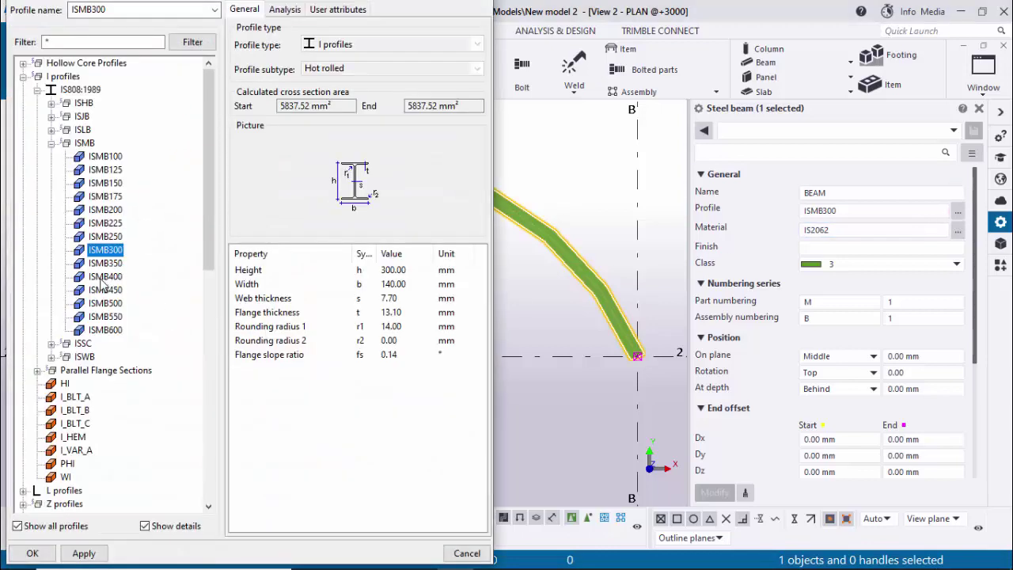
pyautogui.click(103, 277)
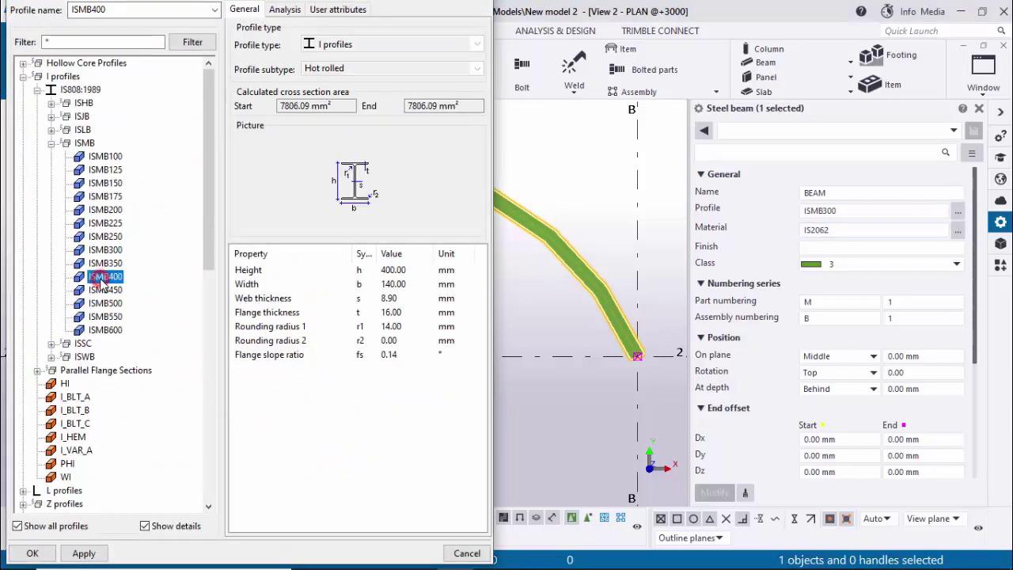
pyautogui.click(84, 553)
pyautogui.click(32, 553)
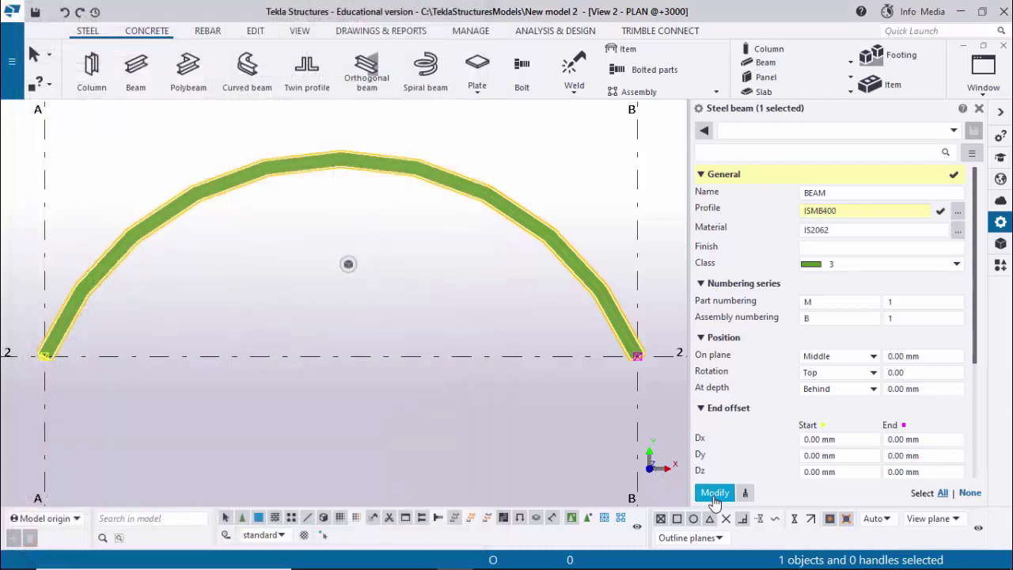
pyautogui.click(714, 494)
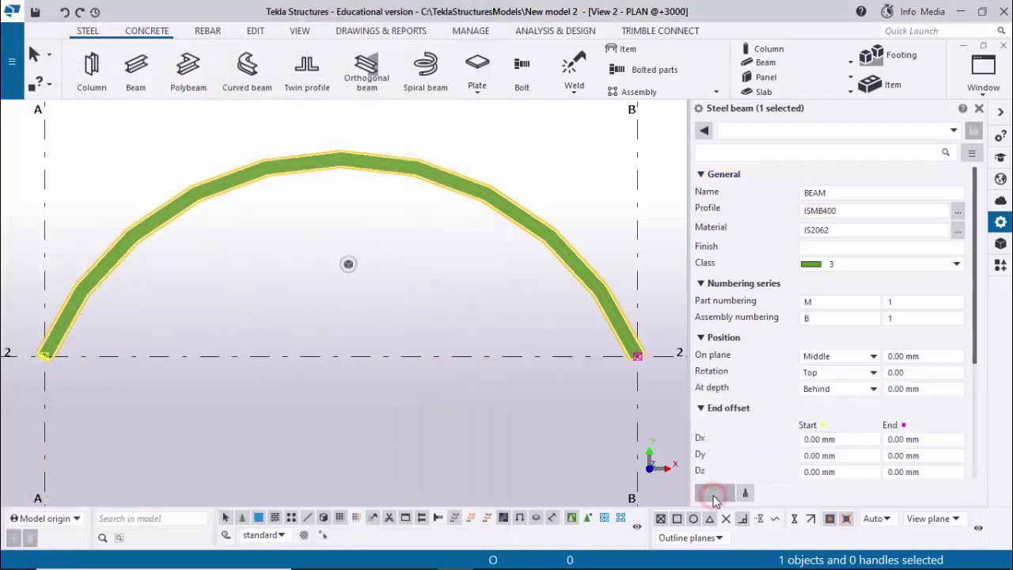
# - Switch the model window to View 1 - 3d
pyautogui.click(983, 71)
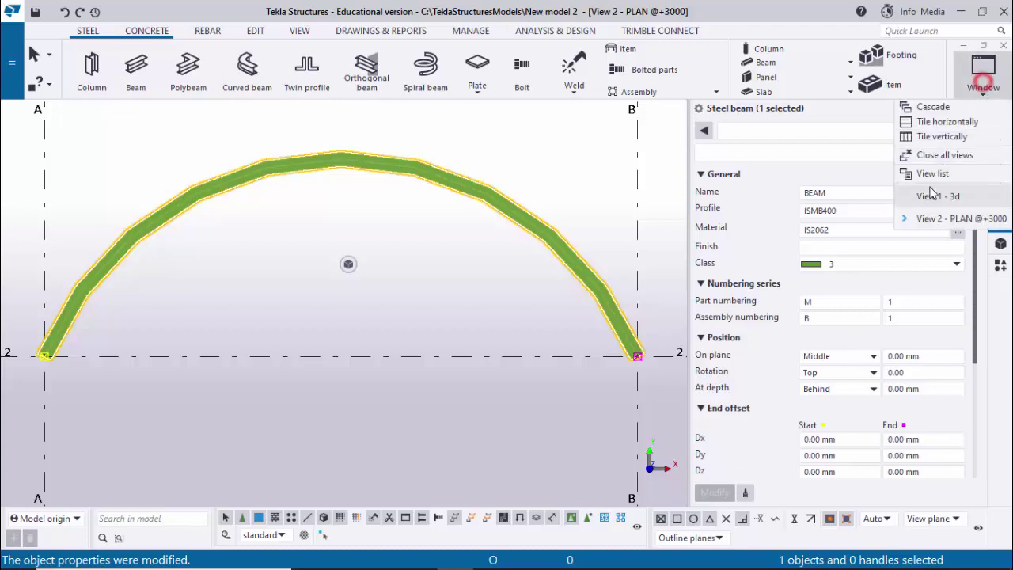
pyautogui.click(936, 198)
pyautogui.scroll(2, 397, 269)
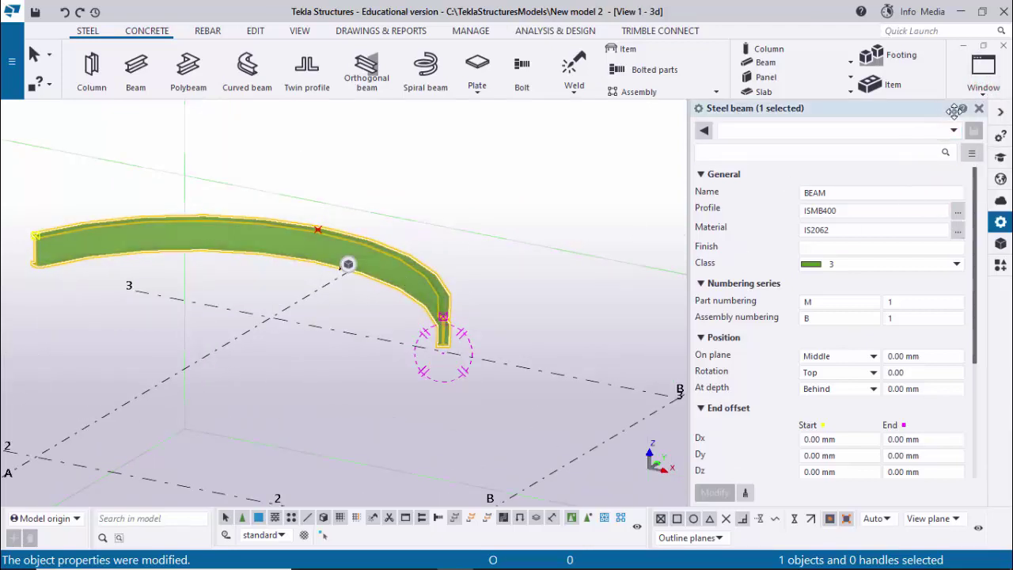
# - Reopen the arch beam's properties to show its curved-beam settings: radius 3250 mm, 10 segments
pyautogui.click(979, 110)
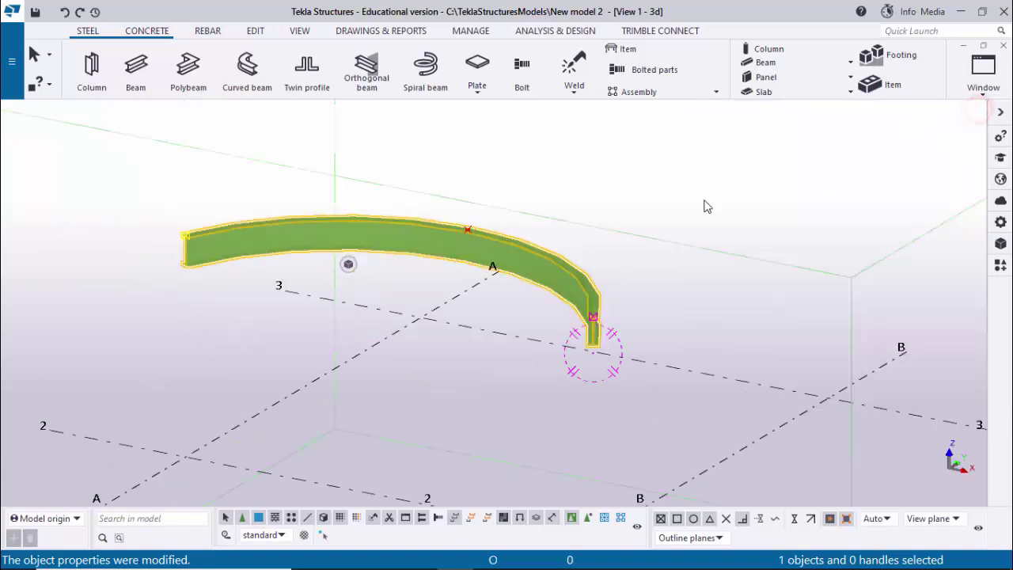
pyautogui.doubleClick(589, 287)
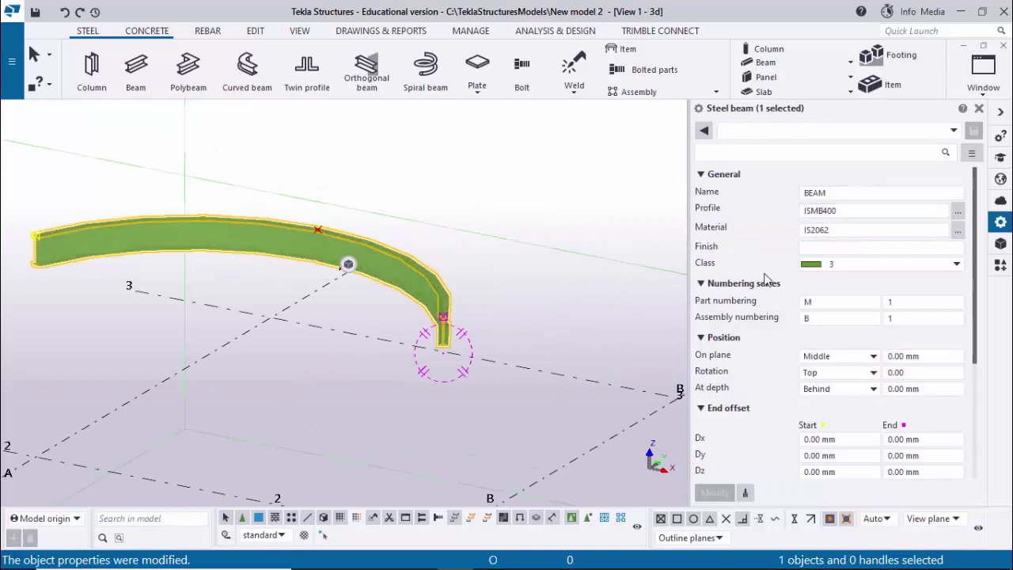
pyautogui.click(828, 301)
pyautogui.scroll(-5, 829, 301)
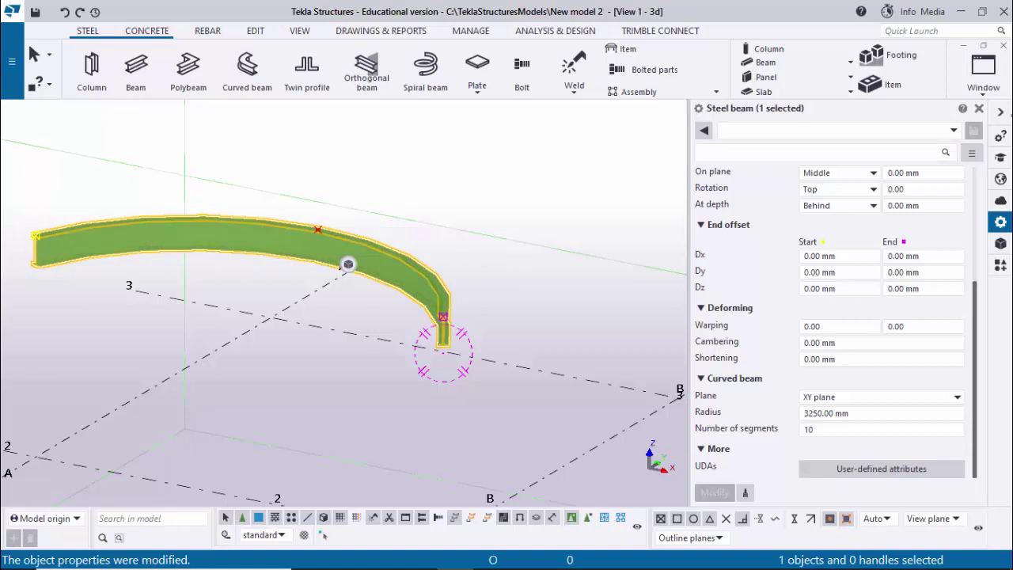
# - Back in the plan view, change the arch's number of segments from 10 to 59
pyautogui.click(983, 70)
pyautogui.click(934, 219)
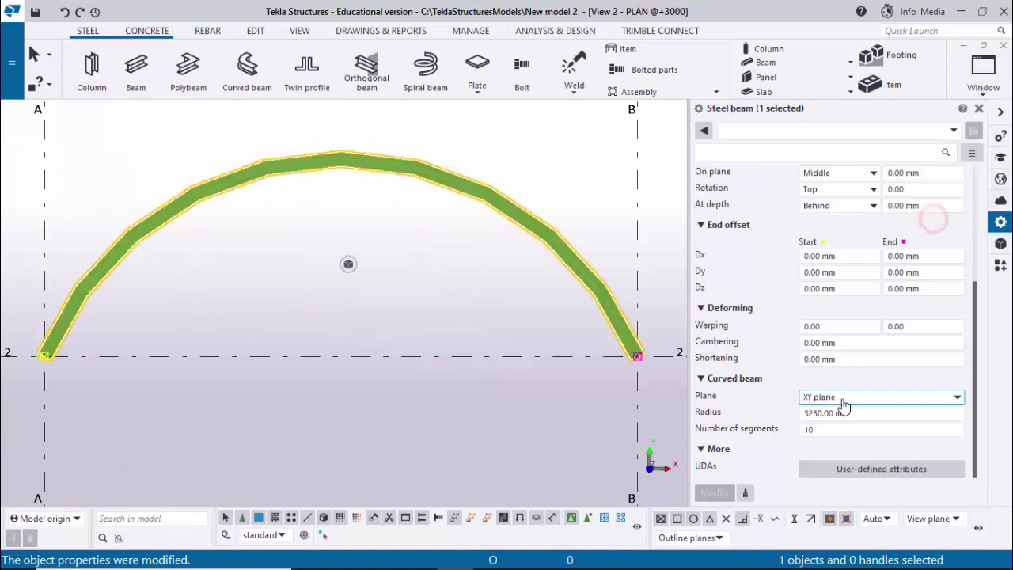
pyautogui.click(823, 430)
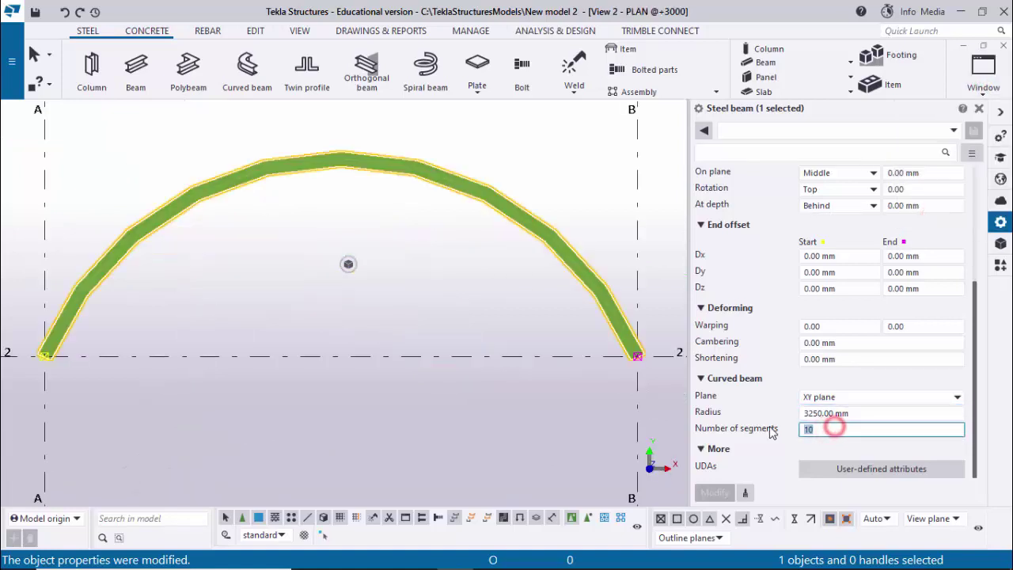
pyautogui.doubleClick(823, 430)
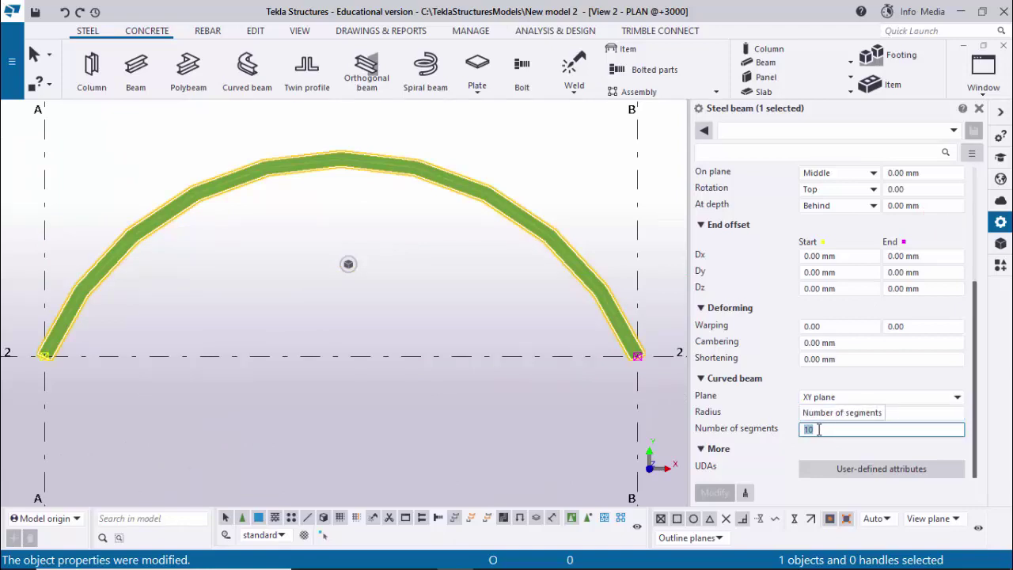
pyautogui.write('59')
pyautogui.click(726, 493)
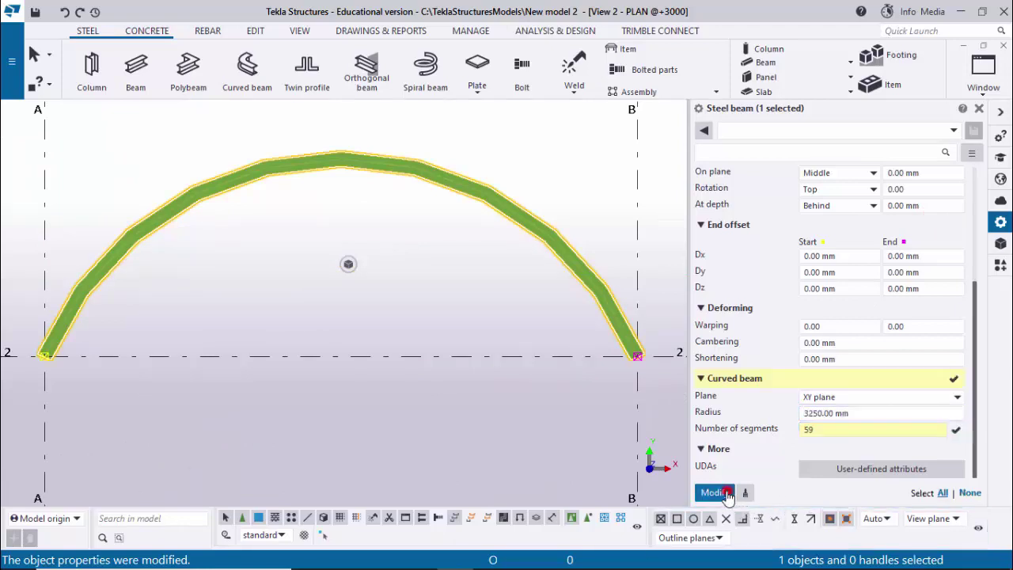
pyautogui.scroll(4, 117, 269)
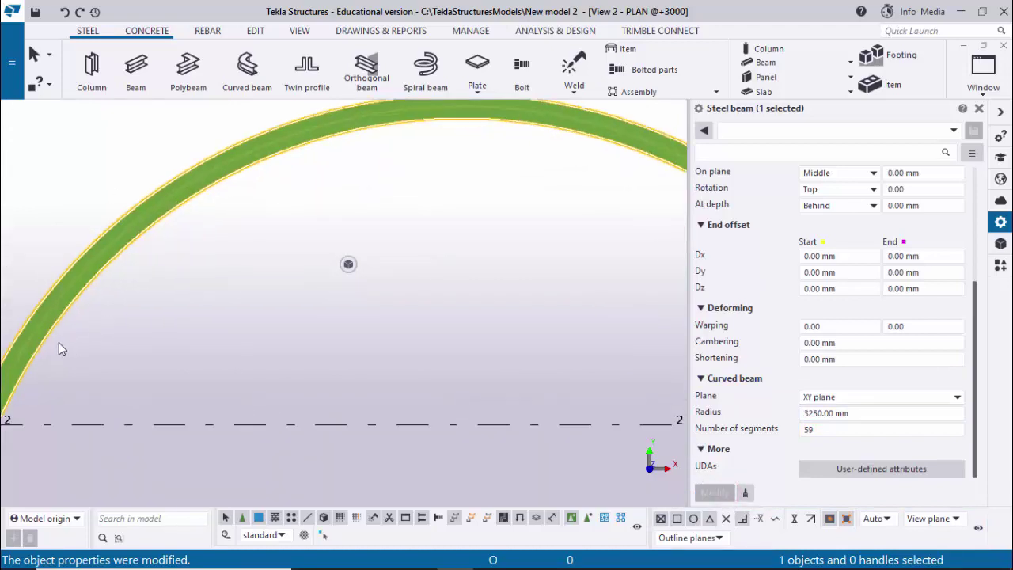
pyautogui.scroll(-3, 101, 278)
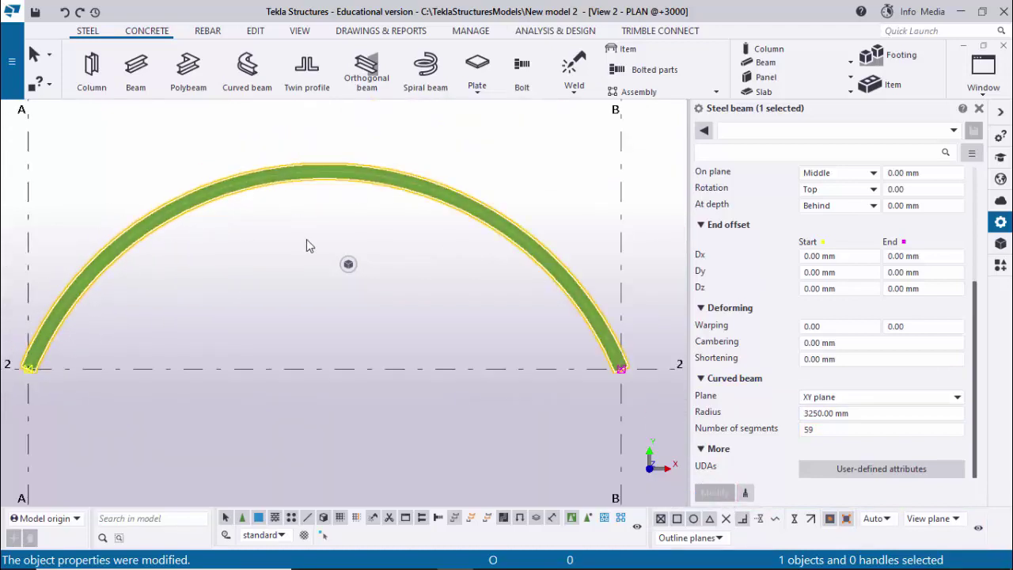
# - Close and reopen the arch's properties, re-enter the segment count and apply it again
pyautogui.click(804, 431)
pyautogui.doubleClick(816, 429)
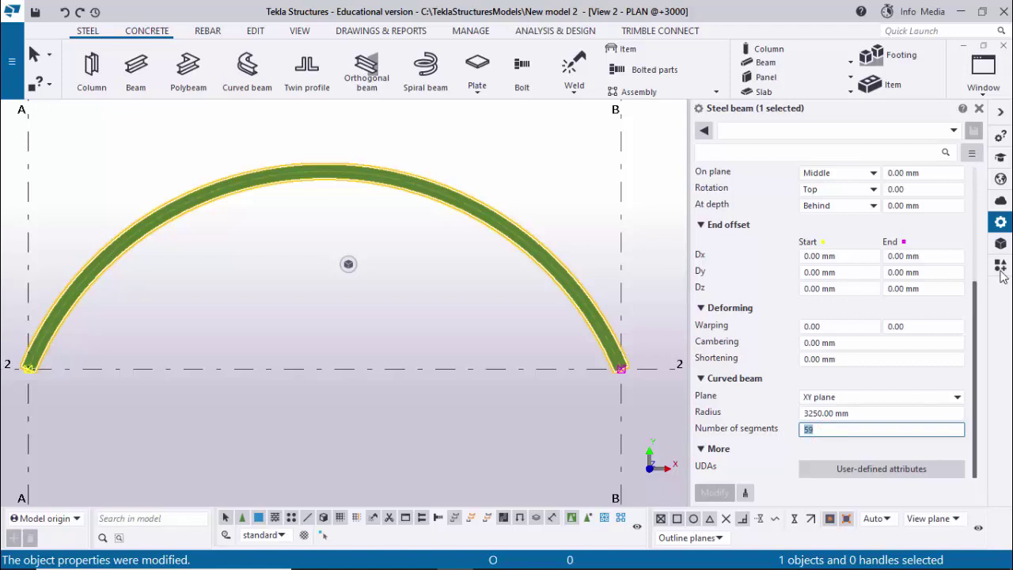
pyautogui.click(976, 111)
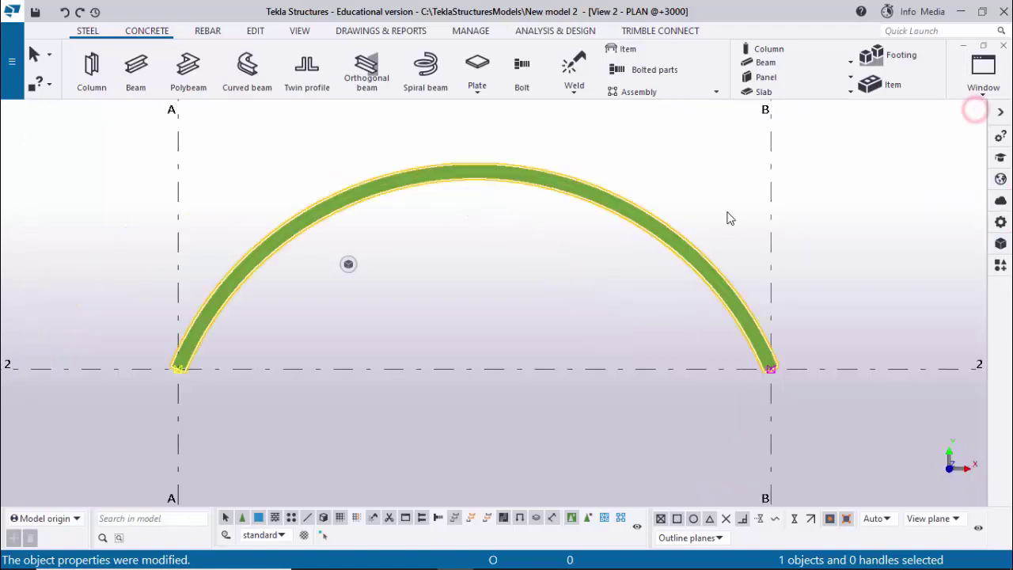
pyautogui.doubleClick(625, 207)
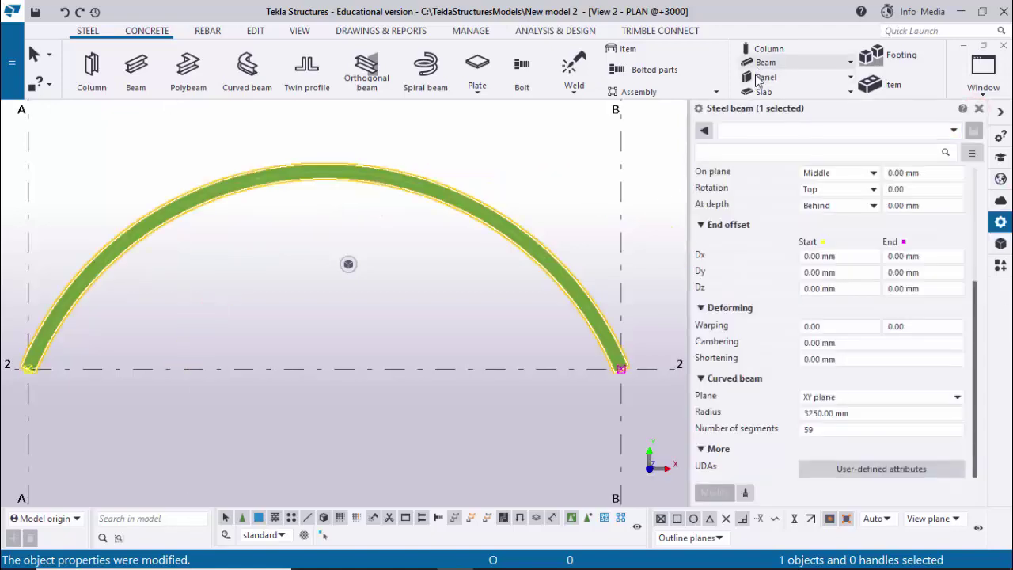
pyautogui.click(830, 430)
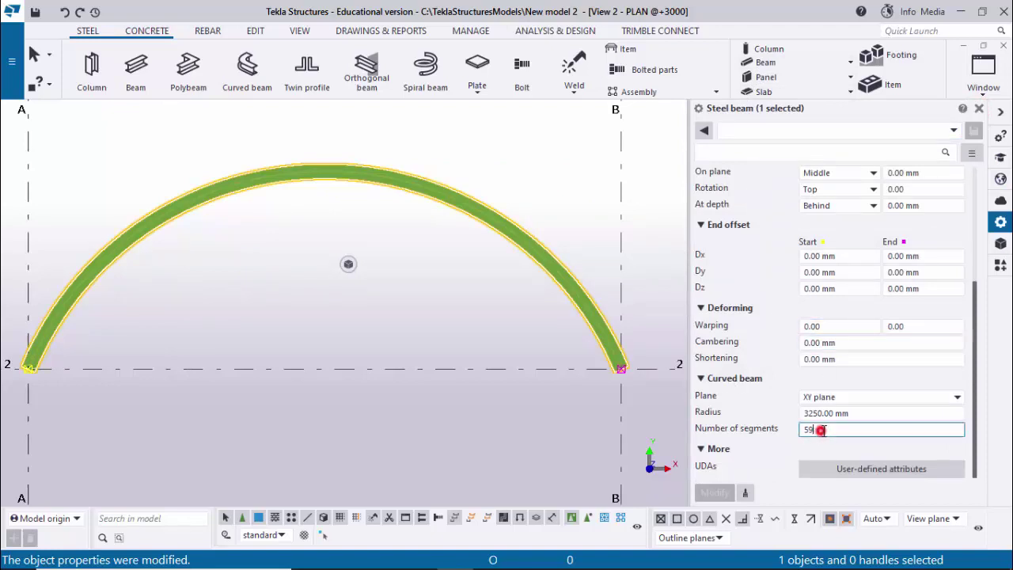
pyautogui.write('80')
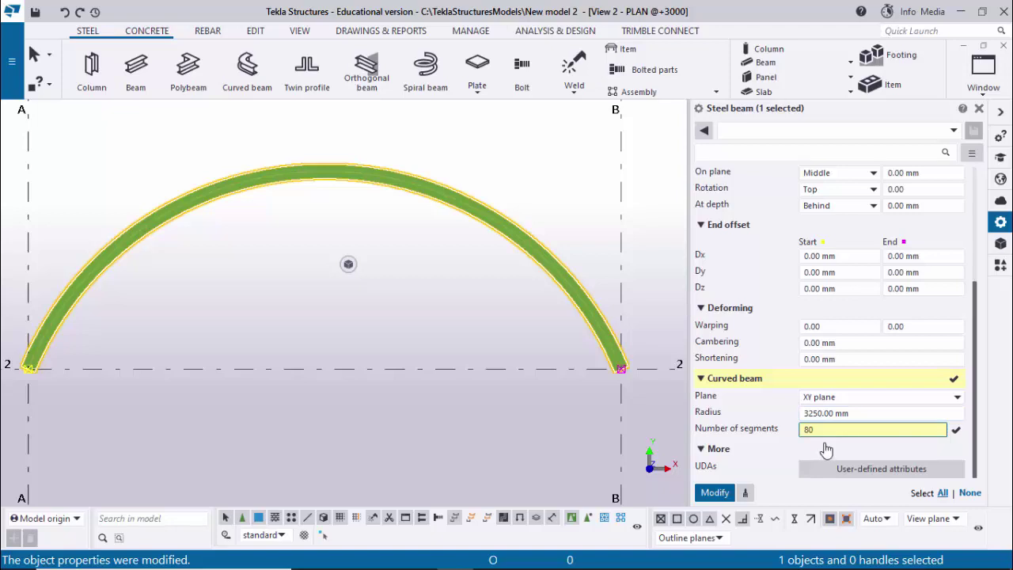
pyautogui.click(717, 492)
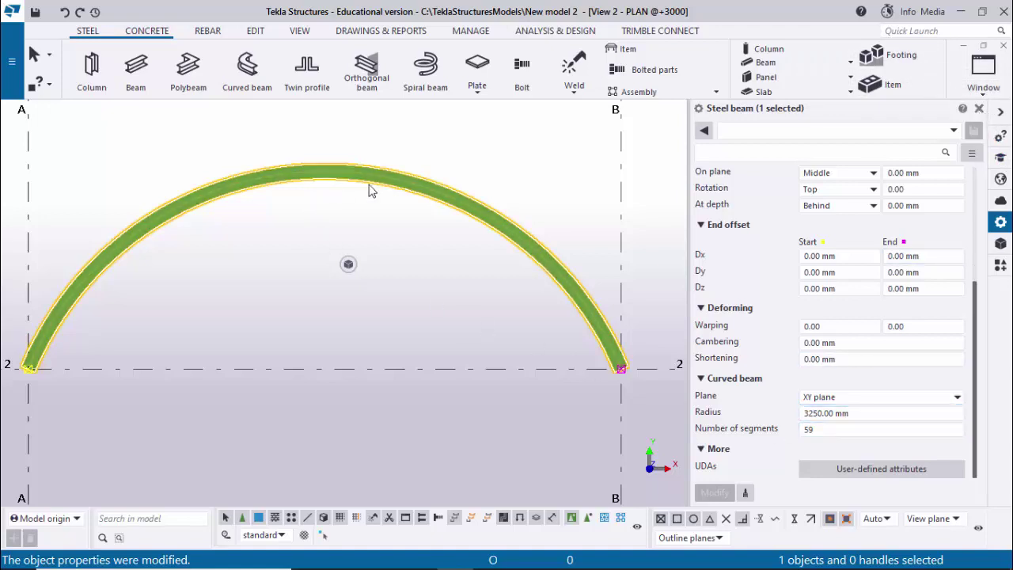
# - Close the beam properties and switch to the 3D view
pyautogui.click(979, 108)
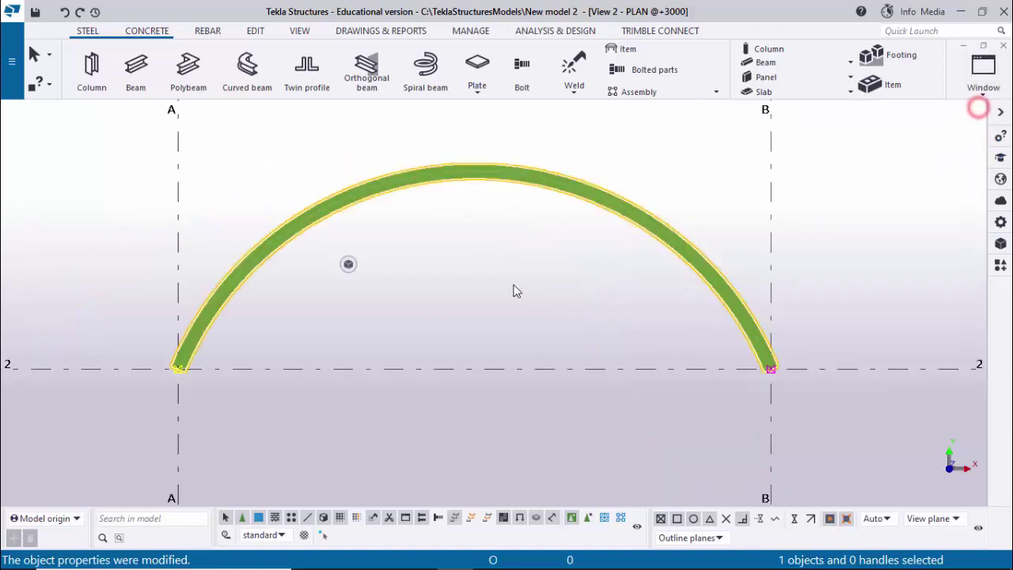
pyautogui.click(982, 92)
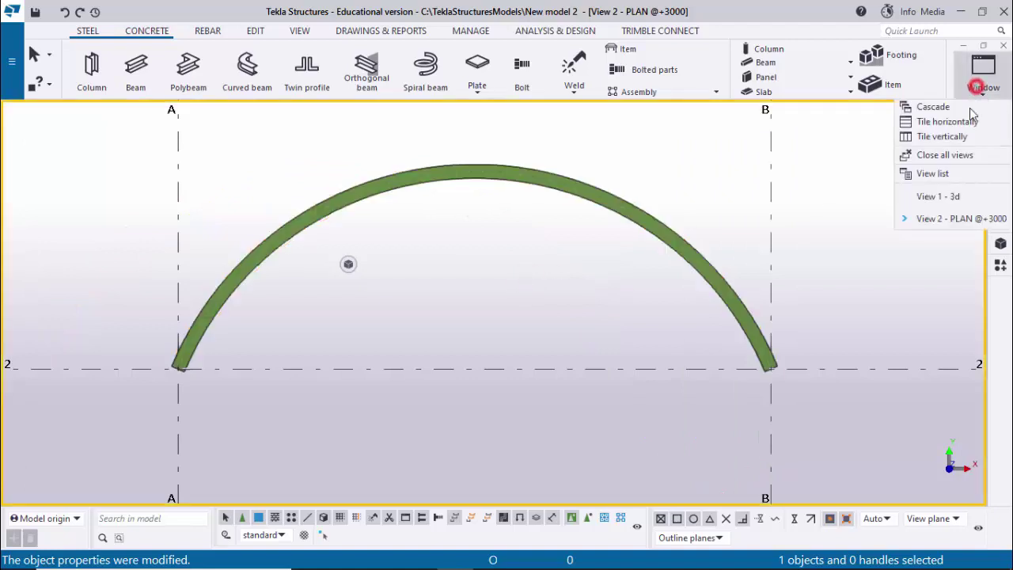
pyautogui.click(944, 203)
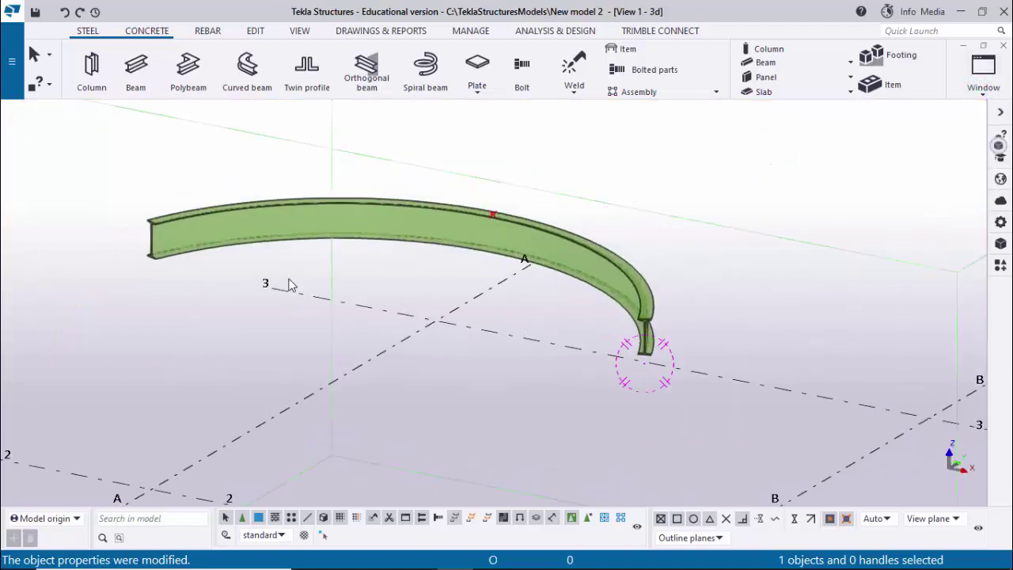
pyautogui.scroll(2, 372, 245)
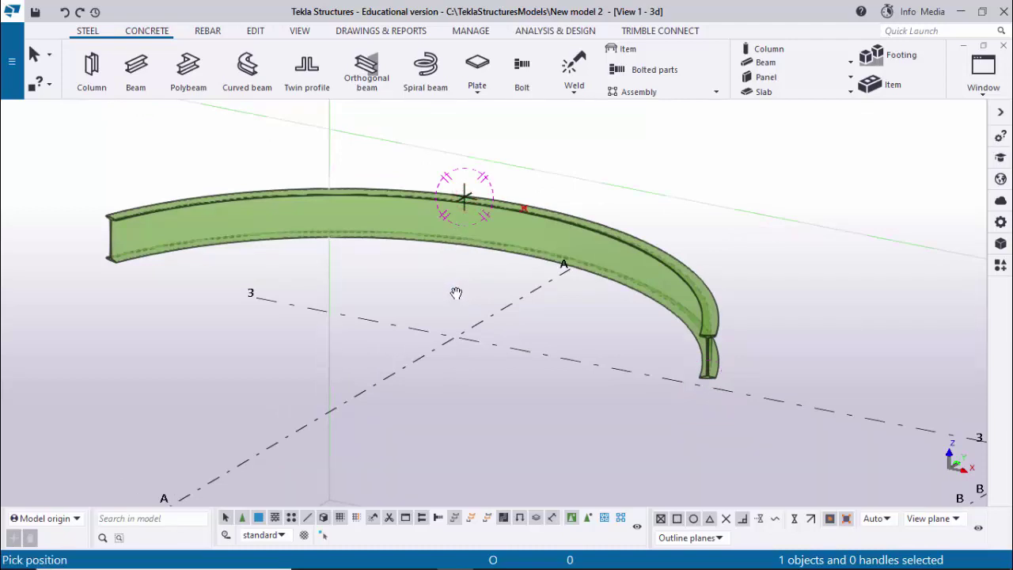
# - Orbit and zoom around the curved beam to inspect its I-section end
pyautogui.keyDown('ctrl'); pyautogui.moveTo(411, 301); pyautogui.dragTo(502, 314, button='middle'); pyautogui.keyUp('ctrl')
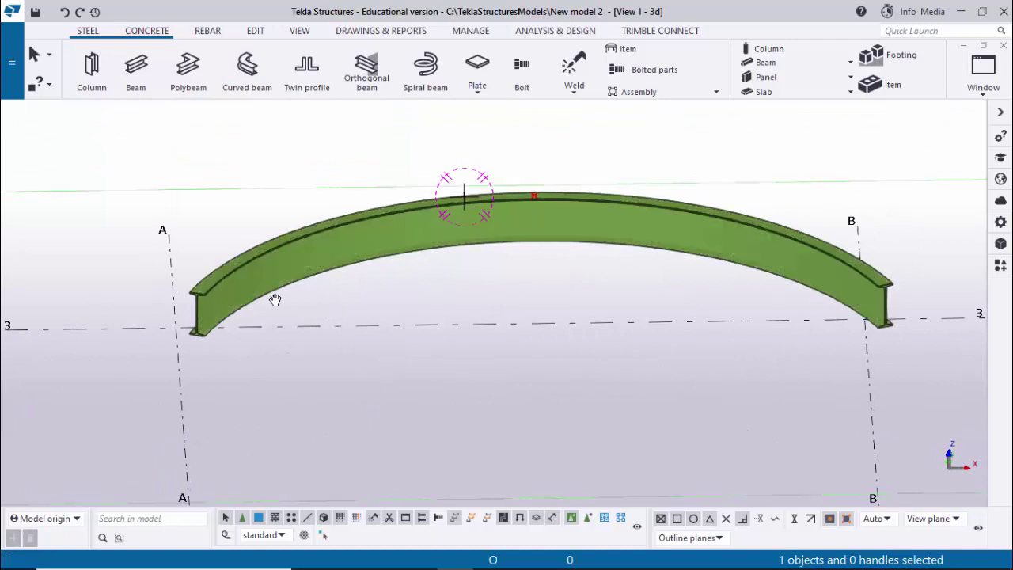
pyautogui.scroll(10, 169, 323)
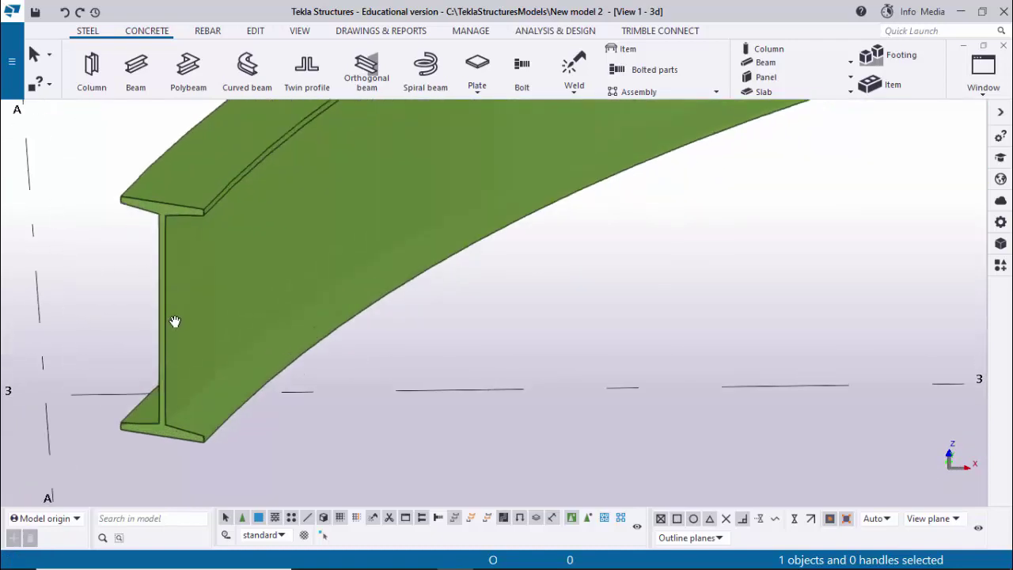
pyautogui.scroll(-3, 175, 321)
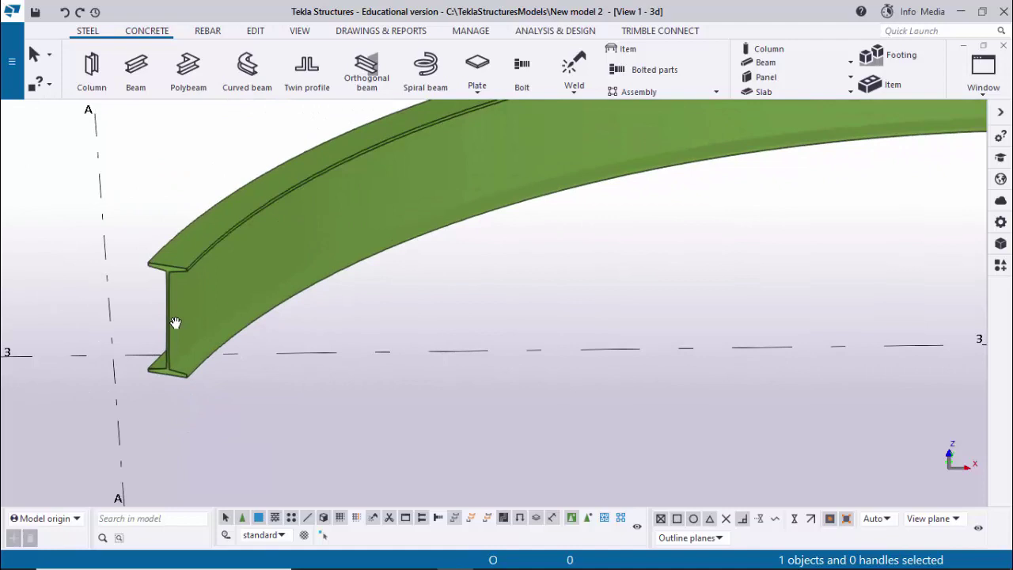
pyautogui.scroll(3, 216, 317)
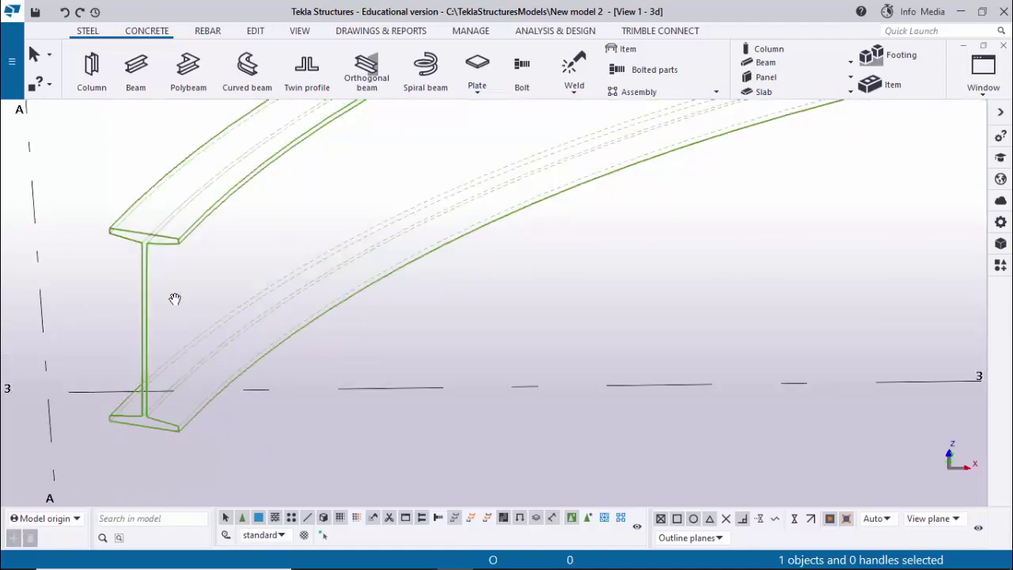
pyautogui.scroll(-6, 180, 304)
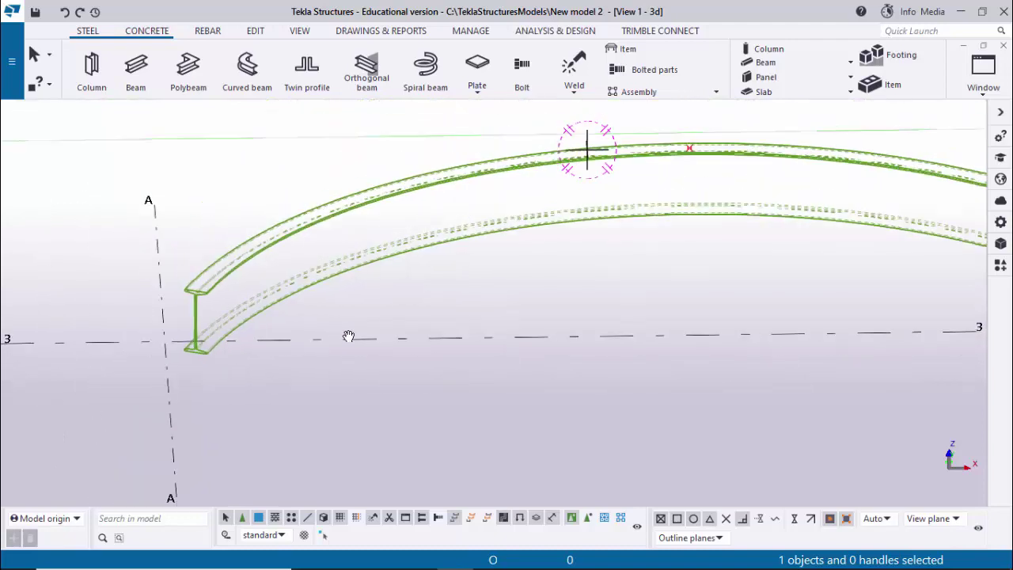
pyautogui.moveTo(253, 381)
pyautogui.keyDown('ctrl'); pyautogui.mouseDown(button='middle')
pyautogui.moveTo(219, 356)
pyautogui.moveTo(195, 362)
pyautogui.moveTo(398, 361)
pyautogui.moveTo(373, 366)
pyautogui.mouseUp(button='middle'); pyautogui.keyUp('ctrl')
# - Return to the plan view and frame gridline 1 below the first arch
pyautogui.hotkey('ctrl', 'Tab')
pyautogui.scroll(-1, 533, 271)
pyautogui.moveTo(476, 296); pyautogui.dragTo(468, 292, button='middle')
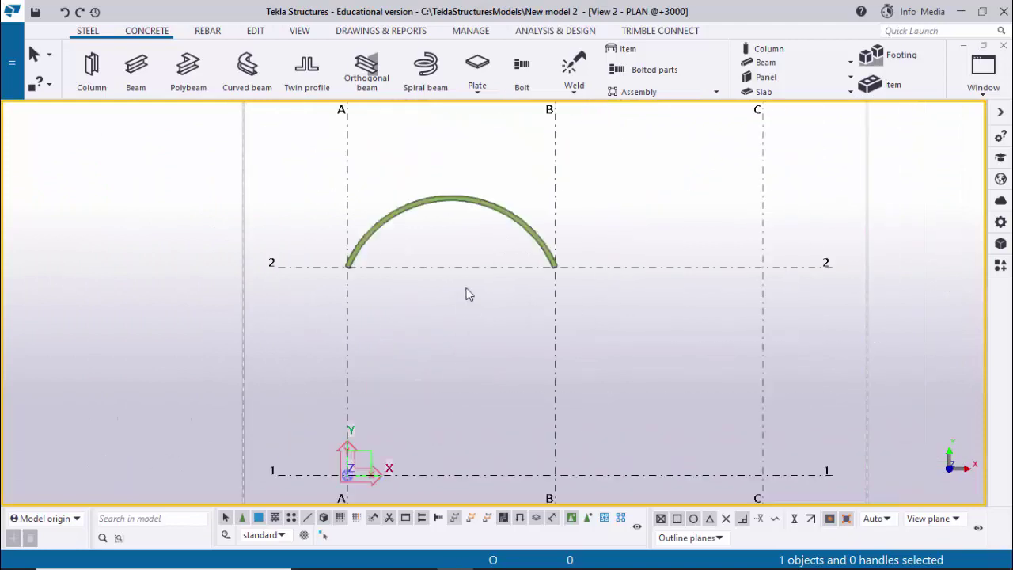
pyautogui.scroll(4, 378, 248)
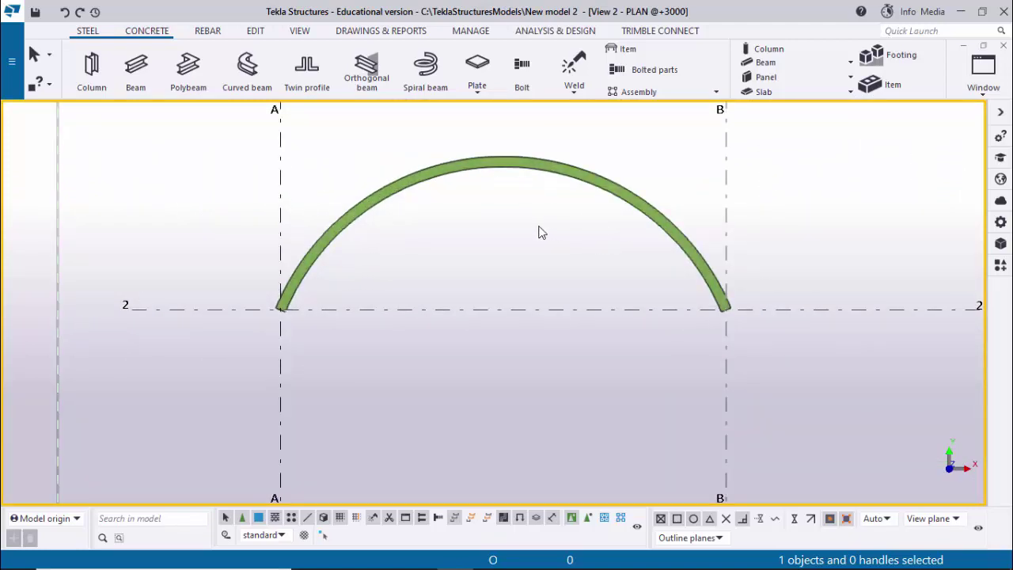
pyautogui.scroll(-2, 532, 236)
pyautogui.moveTo(520, 290); pyautogui.dragTo(495, 244, button='middle')
pyautogui.scroll(-1, 493, 373)
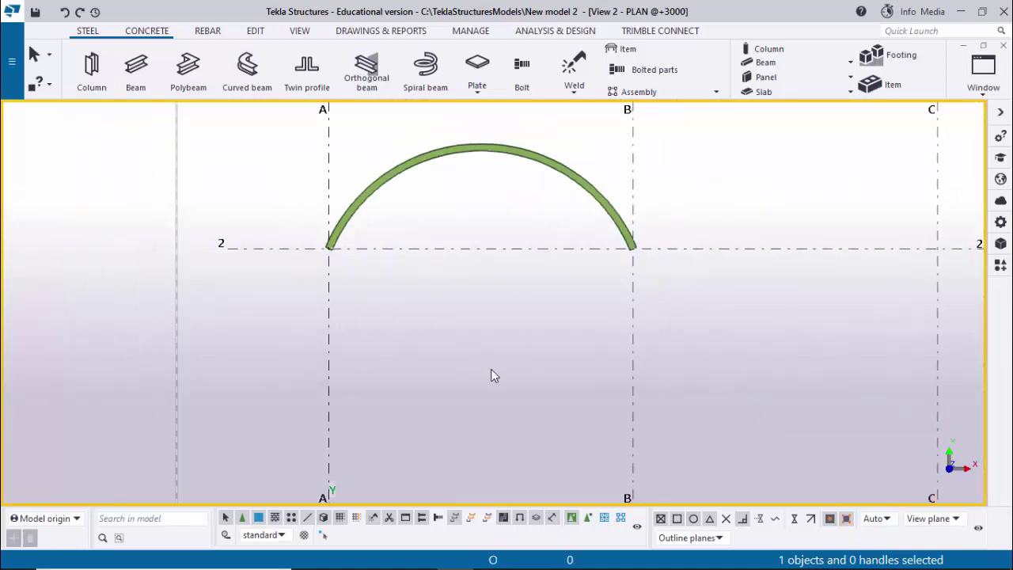
pyautogui.moveTo(413, 431); pyautogui.dragTo(424, 323, button='middle')
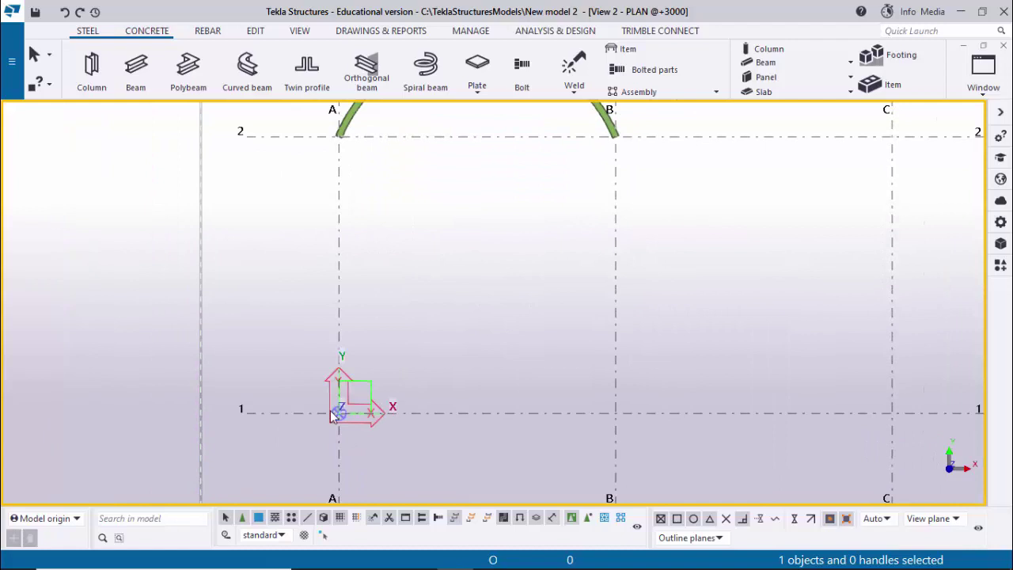
# - Create a curved beam on gridline 1 from grid A/1 to B/1
pyautogui.click(135, 71)
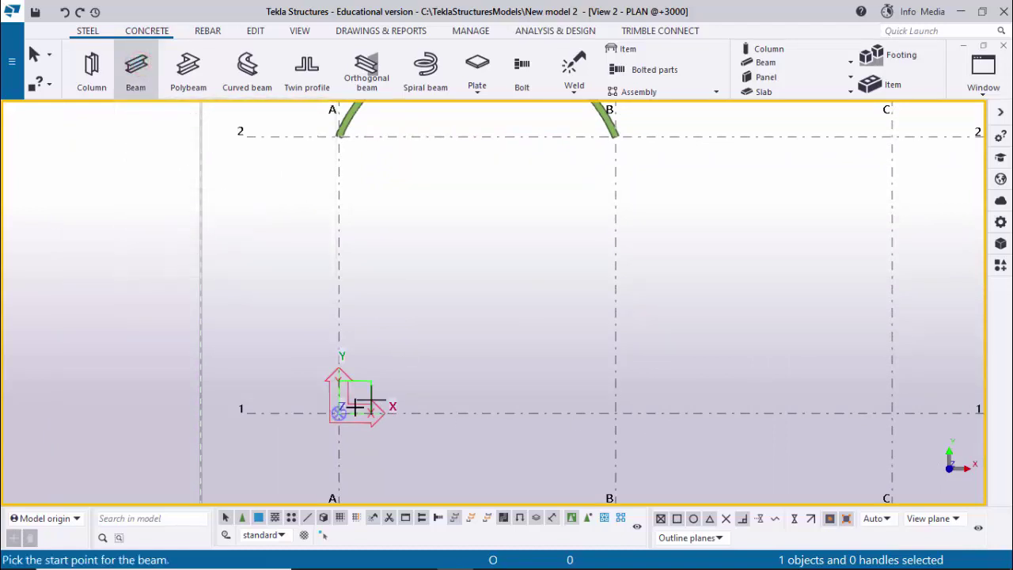
pyautogui.click(339, 412)
pyautogui.scroll(1, 586, 419)
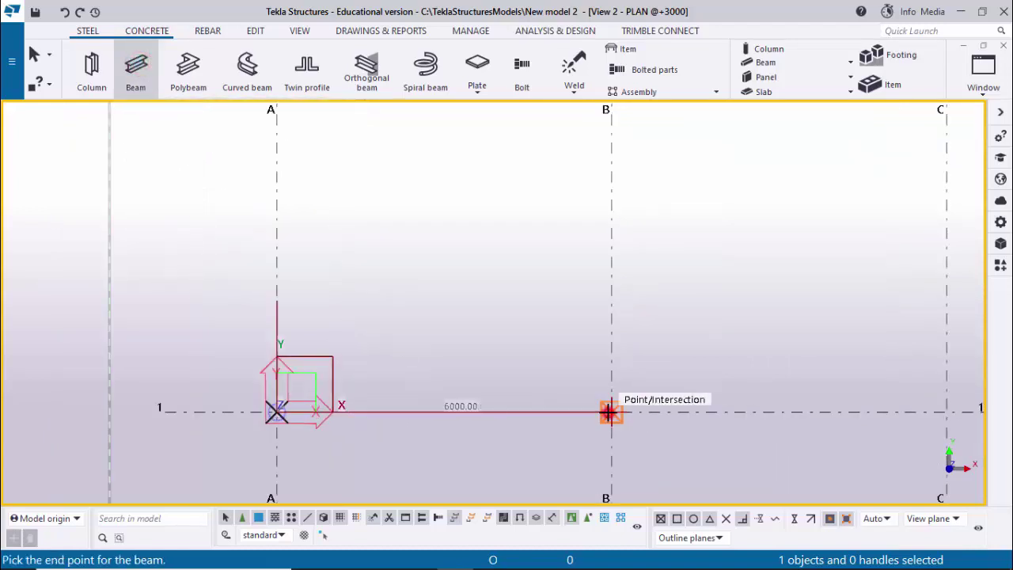
pyautogui.click(582, 427)
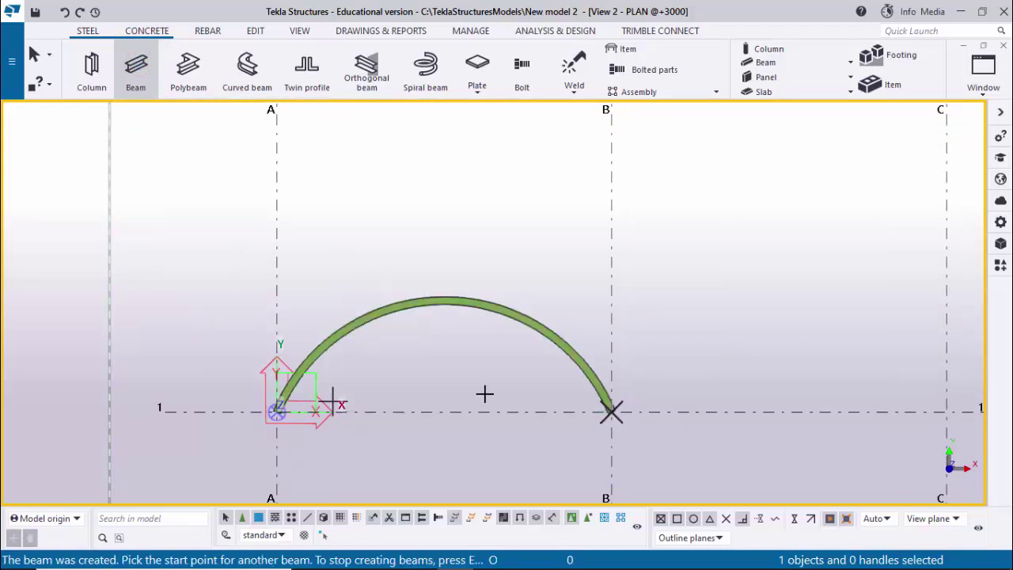
pyautogui.press('Escape')
pyautogui.scroll(2, 417, 298)
pyautogui.scroll(-2, 418, 309)
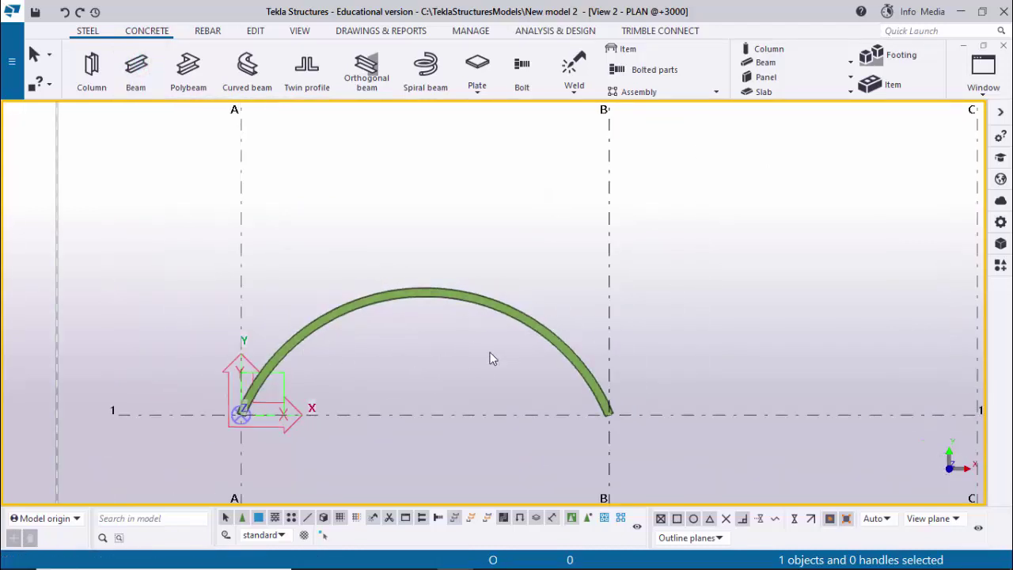
pyautogui.scroll(-3, 495, 268)
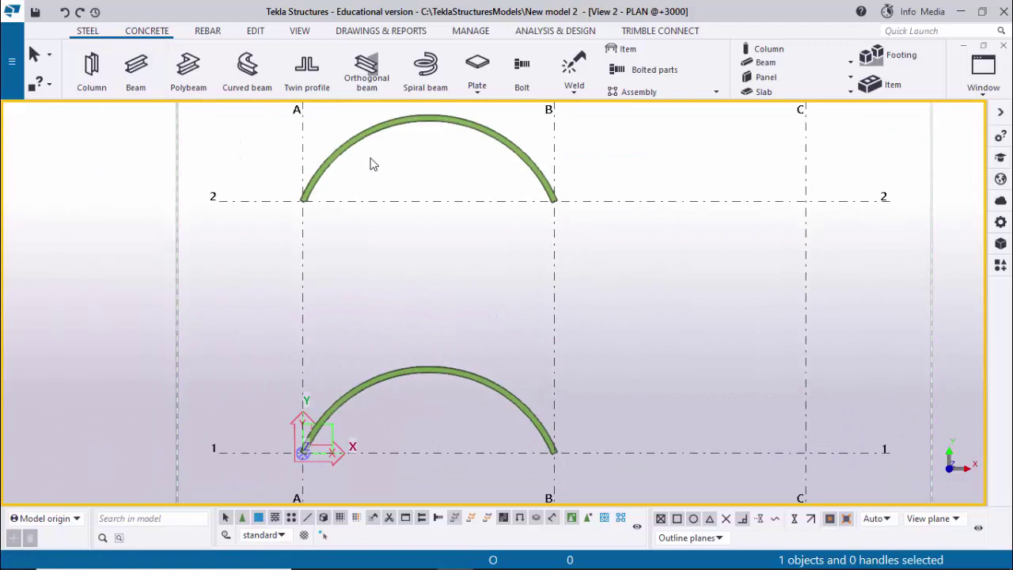
pyautogui.scroll(2, 372, 164)
pyautogui.moveTo(422, 416); pyautogui.dragTo(431, 360, button='middle')
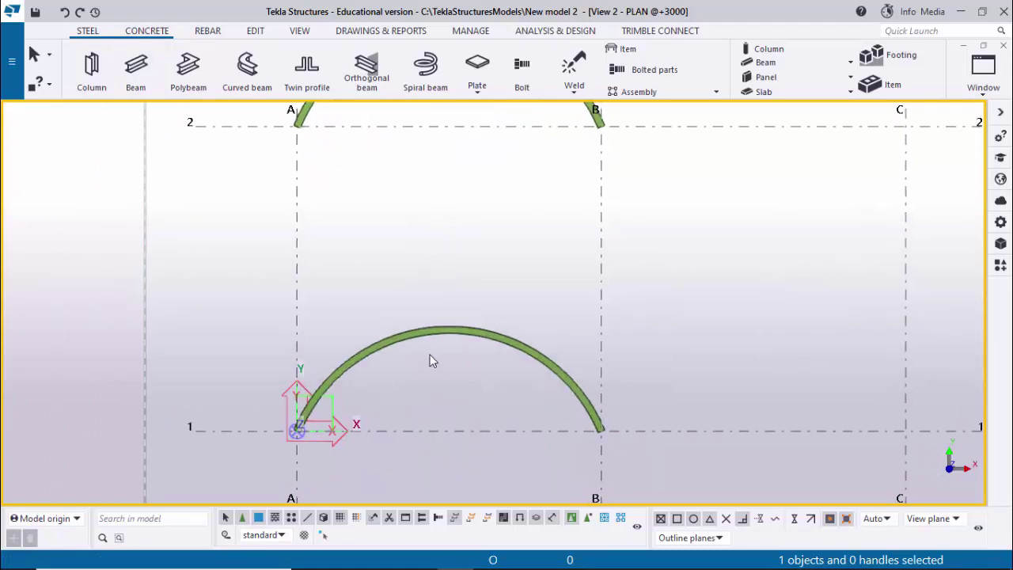
pyautogui.scroll(3, 431, 360)
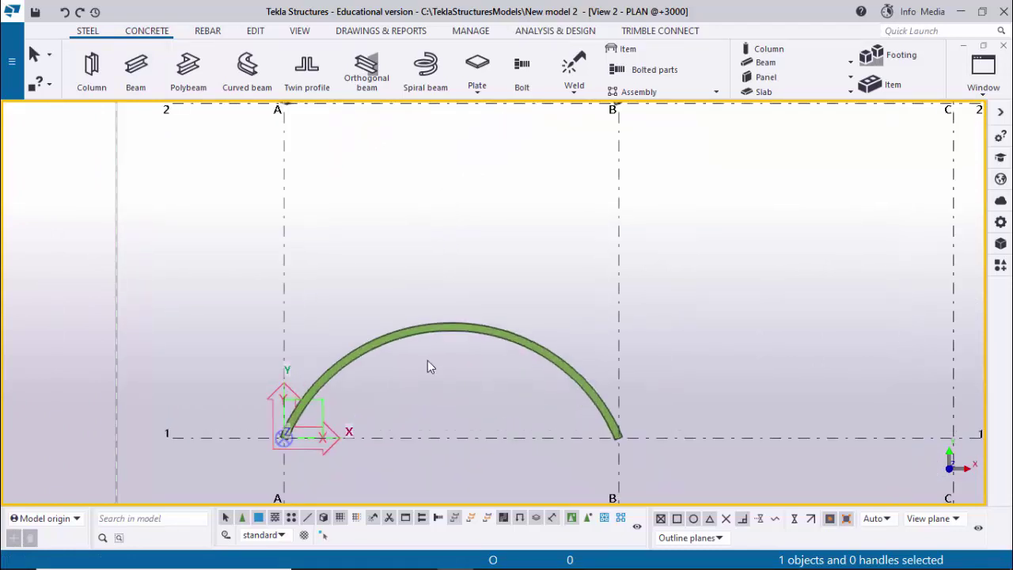
# - Change the line-1 beam's curve radius from 3250 to 0 mm so it becomes straight
pyautogui.doubleClick(430, 321)
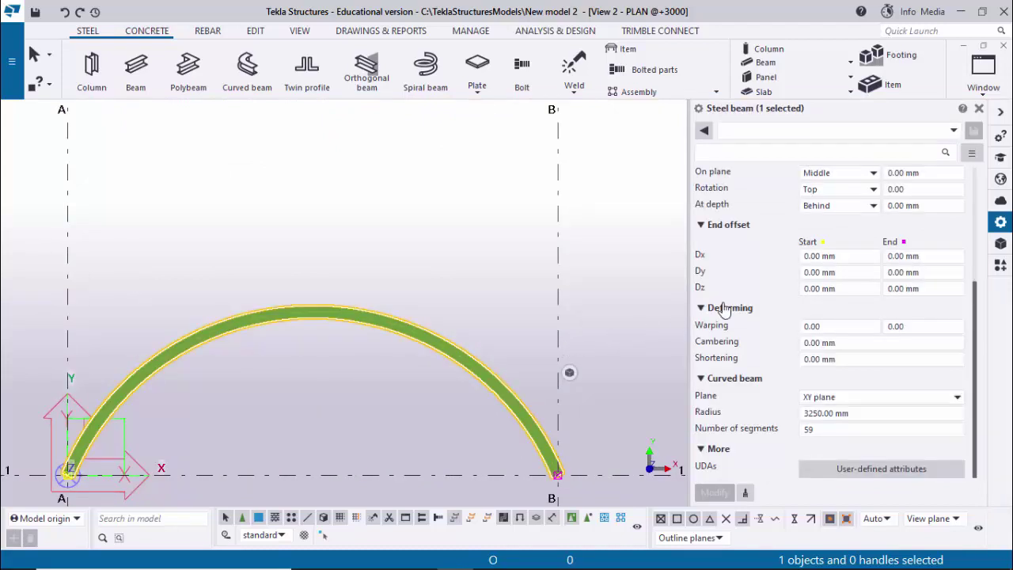
pyautogui.scroll(5, 828, 294)
pyautogui.scroll(-5, 853, 290)
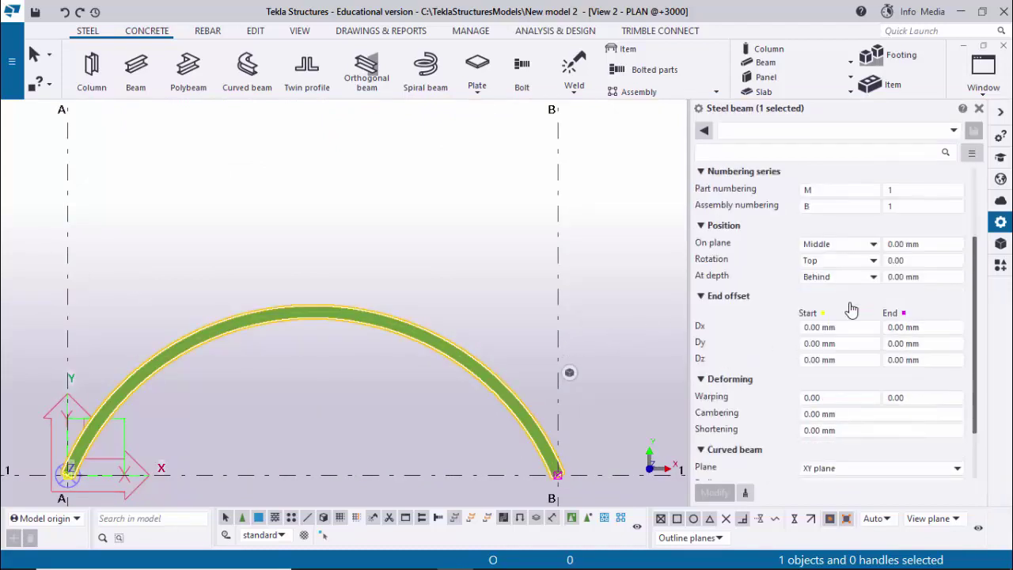
pyautogui.click(865, 412)
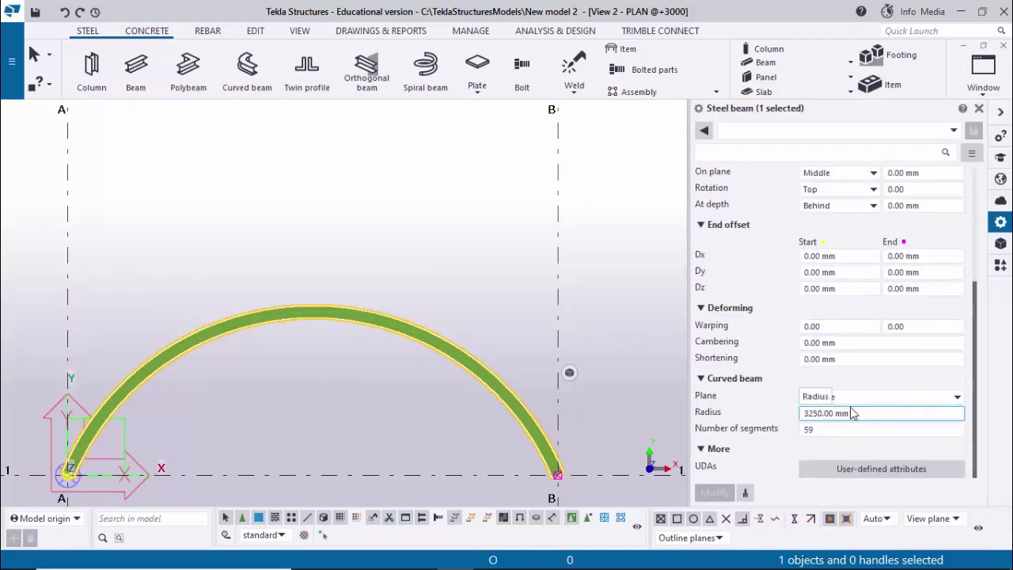
pyautogui.doubleClick(856, 413)
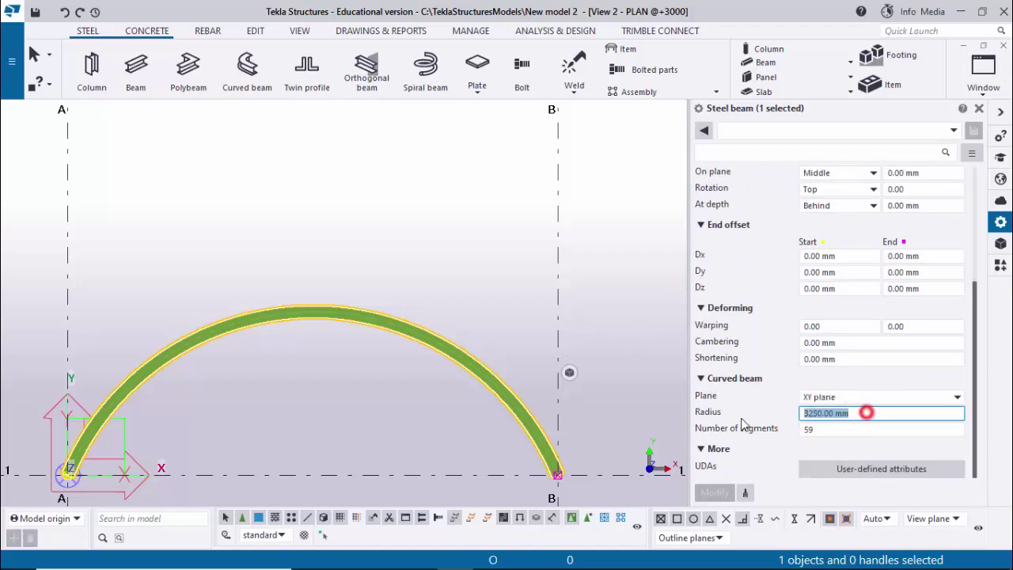
pyautogui.write('0')
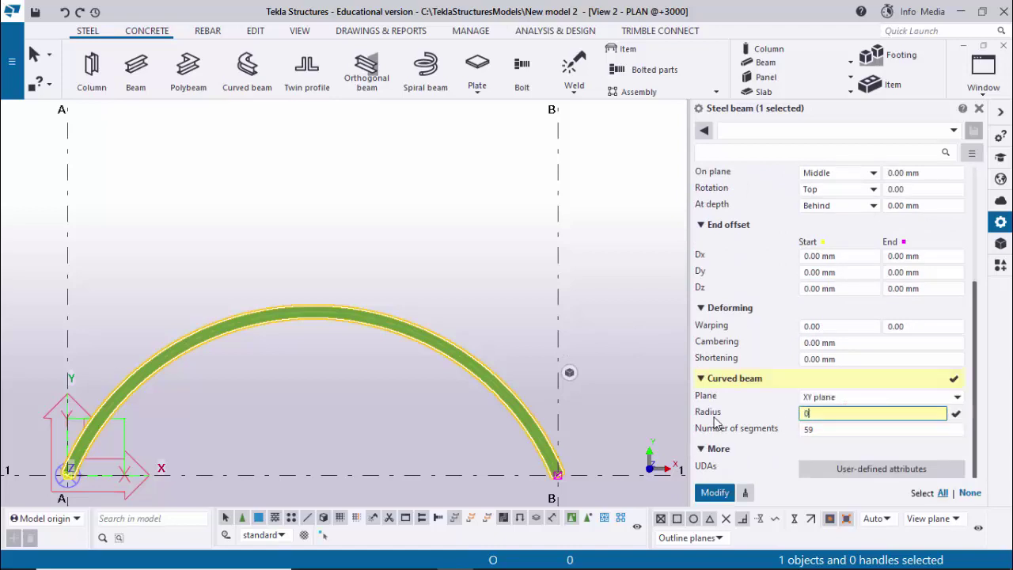
pyautogui.click(715, 494)
# - Close the beam properties and bring grid C into view beside the beam
pyautogui.moveTo(390, 337); pyautogui.dragTo(405, 268, button='middle')
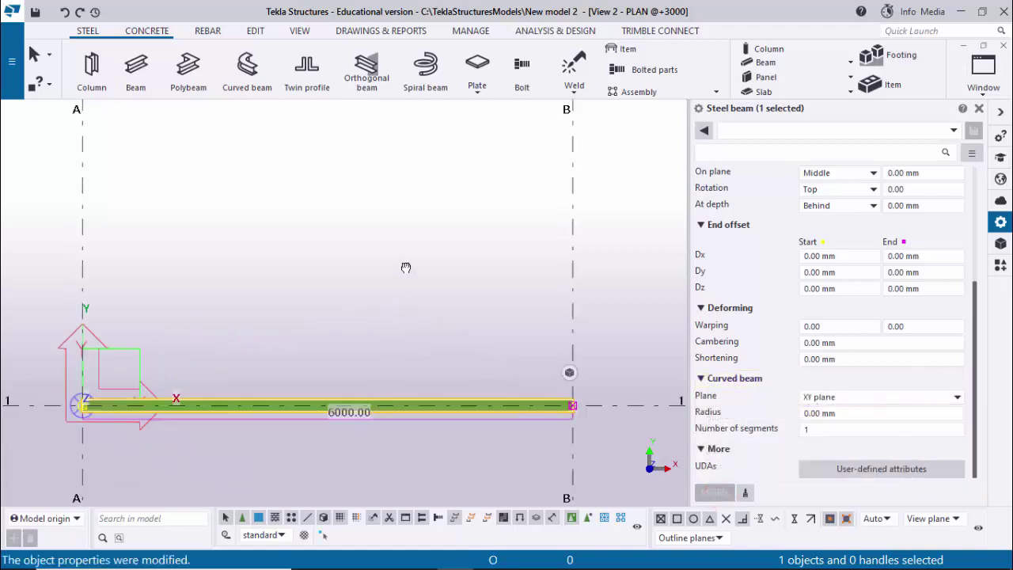
pyautogui.scroll(3, 262, 325)
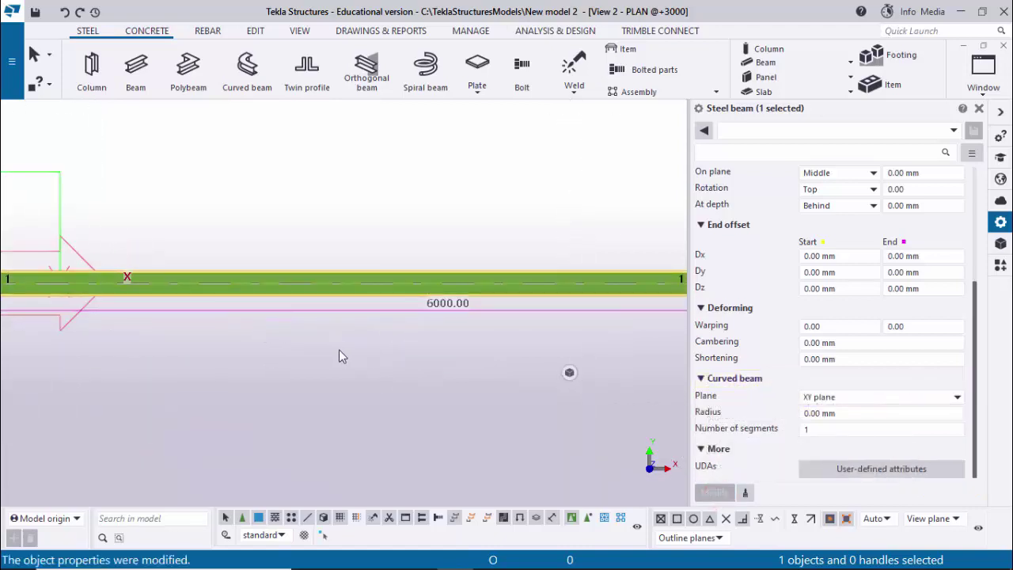
pyautogui.click(982, 114)
pyautogui.scroll(-2, 559, 176)
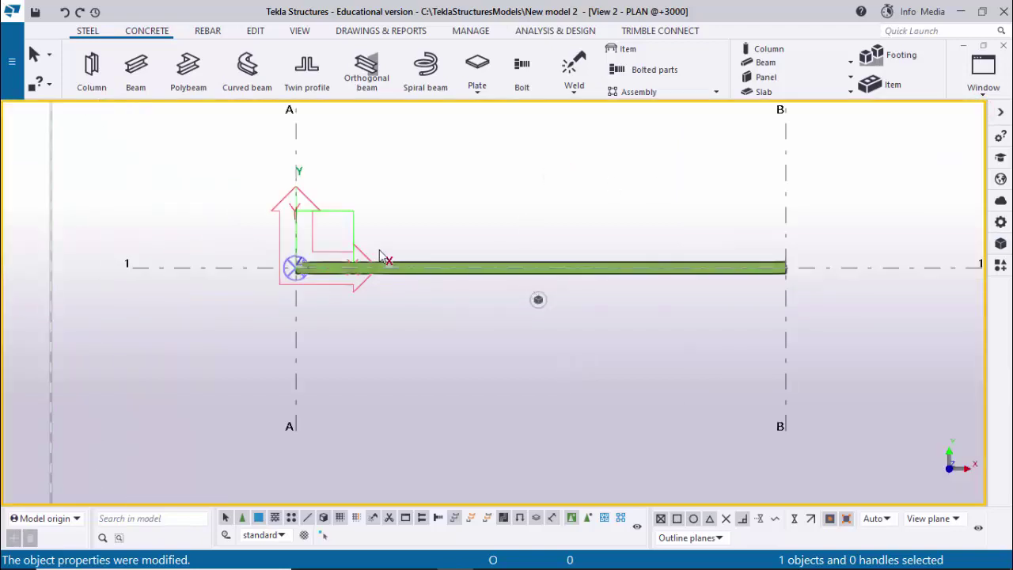
pyautogui.scroll(-1, 382, 273)
pyautogui.moveTo(296, 311); pyautogui.dragTo(83, 338, button='middle')
# - Draw another beam on grid line 1 from B/1 to C/1, then Interrupt
pyautogui.click(136, 67)
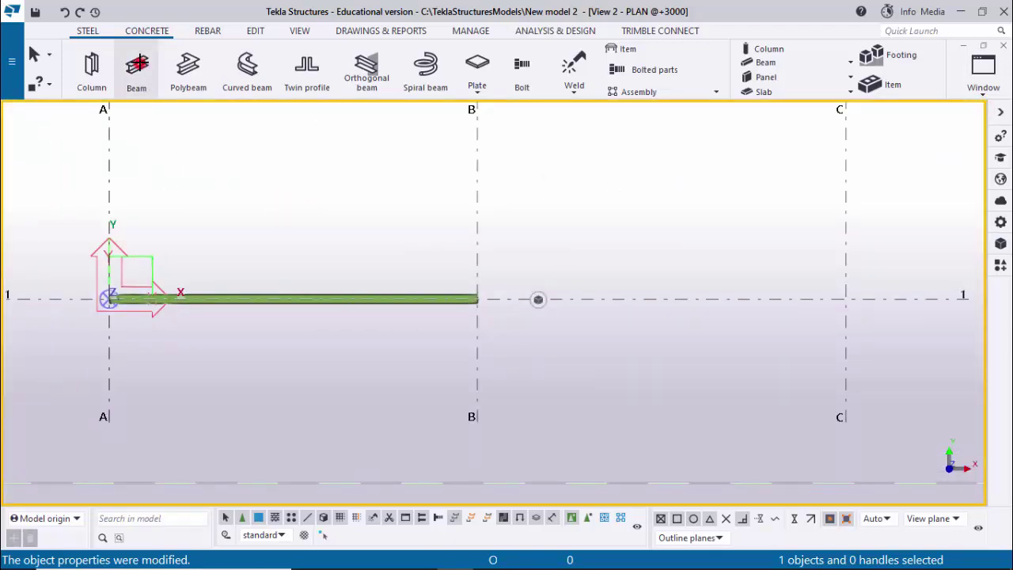
pyautogui.scroll(1, 526, 297)
pyautogui.scroll(2, 458, 301)
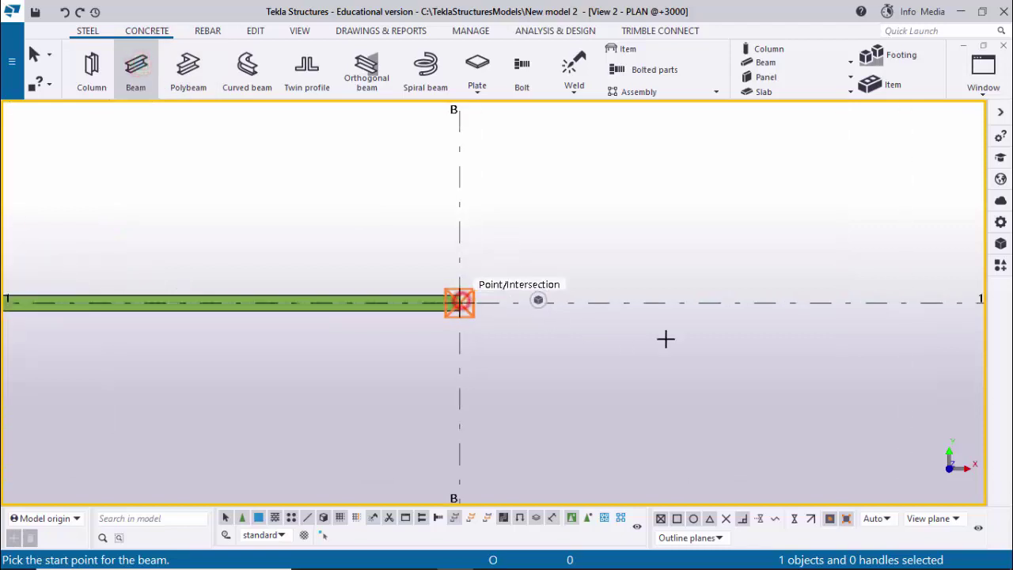
pyautogui.click(459, 300)
pyautogui.scroll(-2, 527, 316)
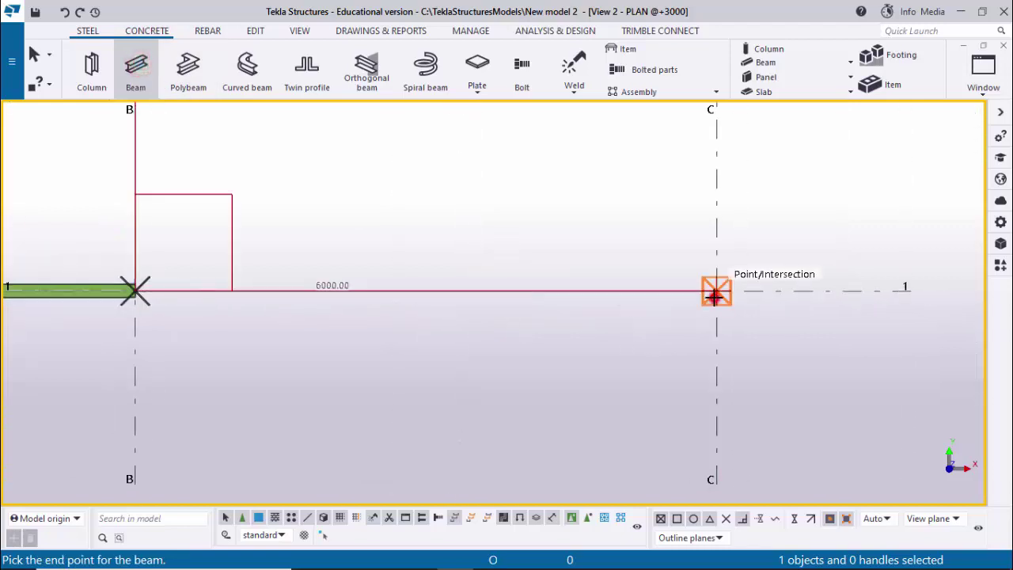
pyautogui.click(678, 314)
pyautogui.scroll(-2, 695, 299)
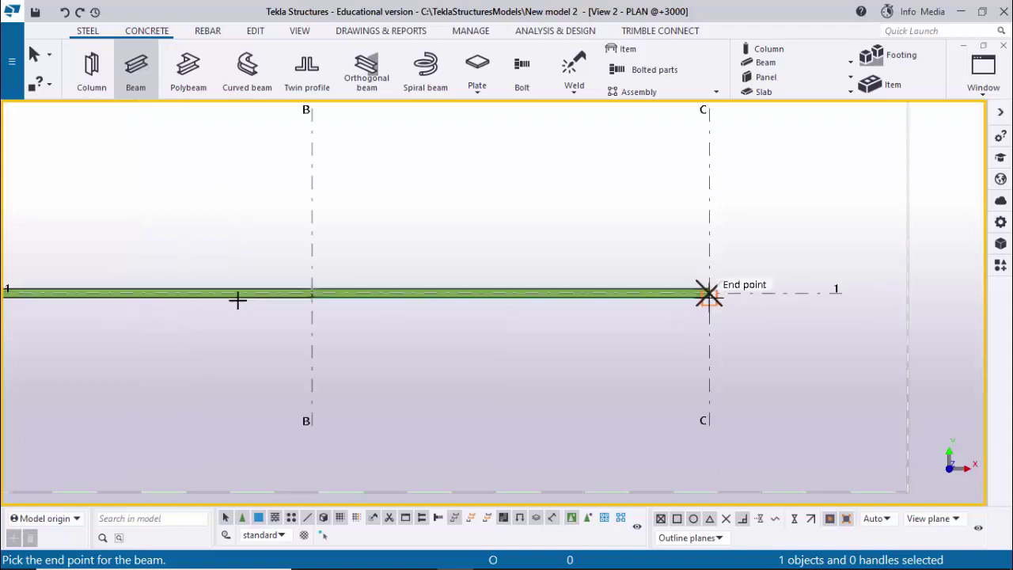
pyautogui.rightClick(602, 222)
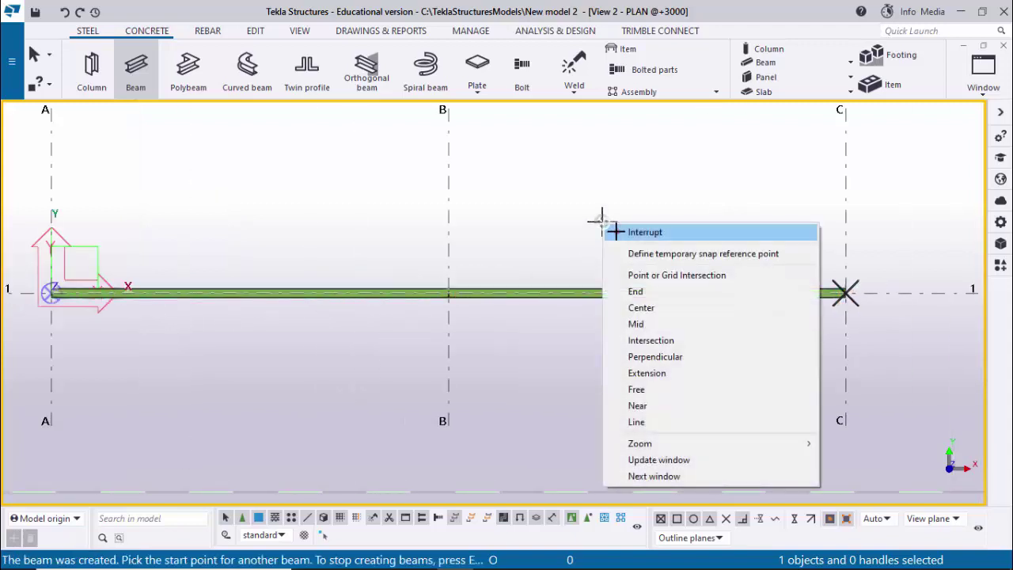
pyautogui.click(613, 229)
# - Delete the B–C beam and the remaining straight beam on grid line 1
pyautogui.scroll(3, 596, 306)
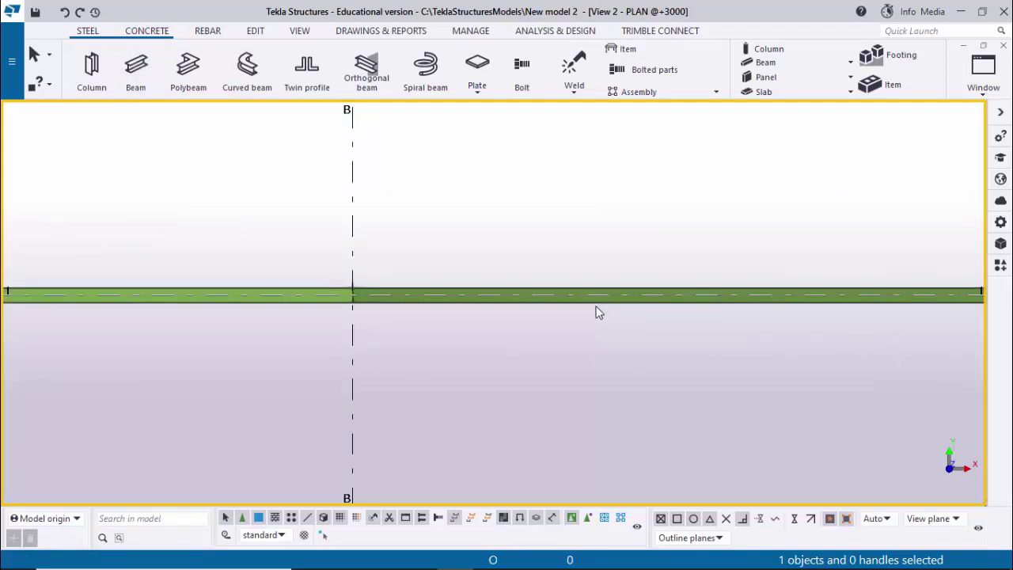
pyautogui.scroll(-4, 597, 307)
pyautogui.scroll(-1, 547, 370)
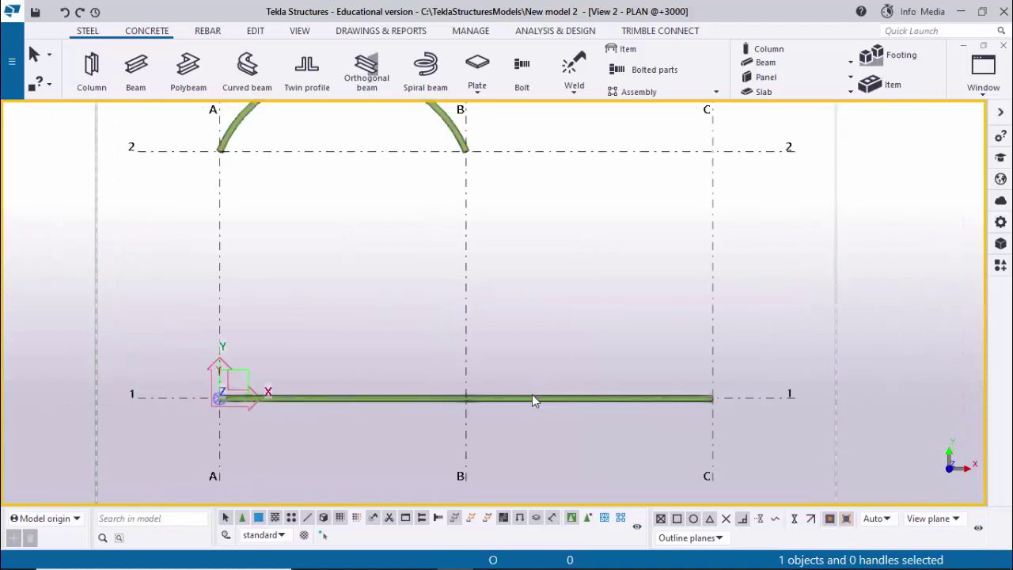
pyautogui.scroll(3, 566, 404)
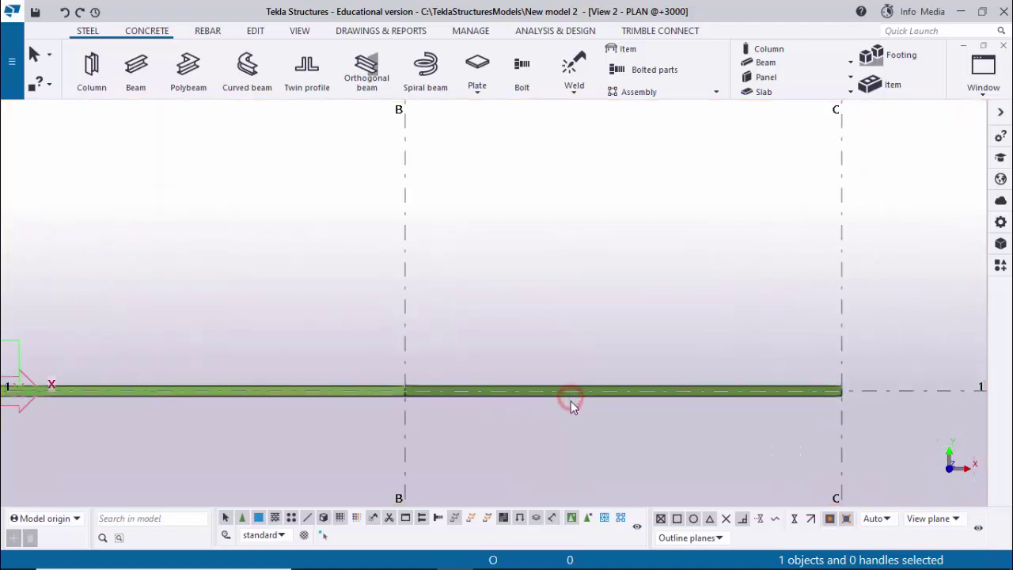
pyautogui.click(571, 399)
pyautogui.press('Delete')
pyautogui.click(338, 399)
pyautogui.press('Delete')
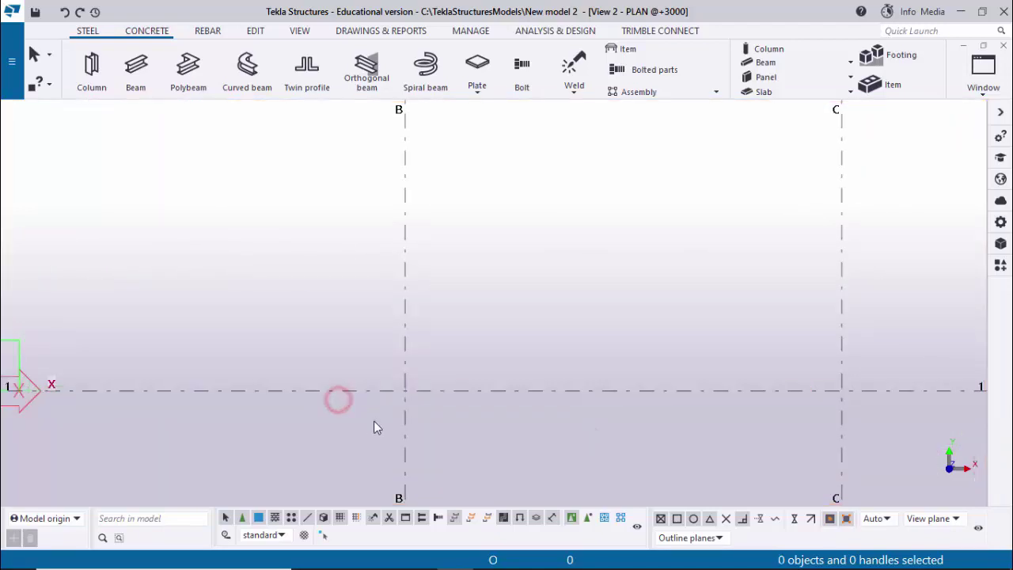
# - Check Example 2 in the tutorial PDF (ISMB300 arch, R 4000, span 6000)
pyautogui.click(490, 556)
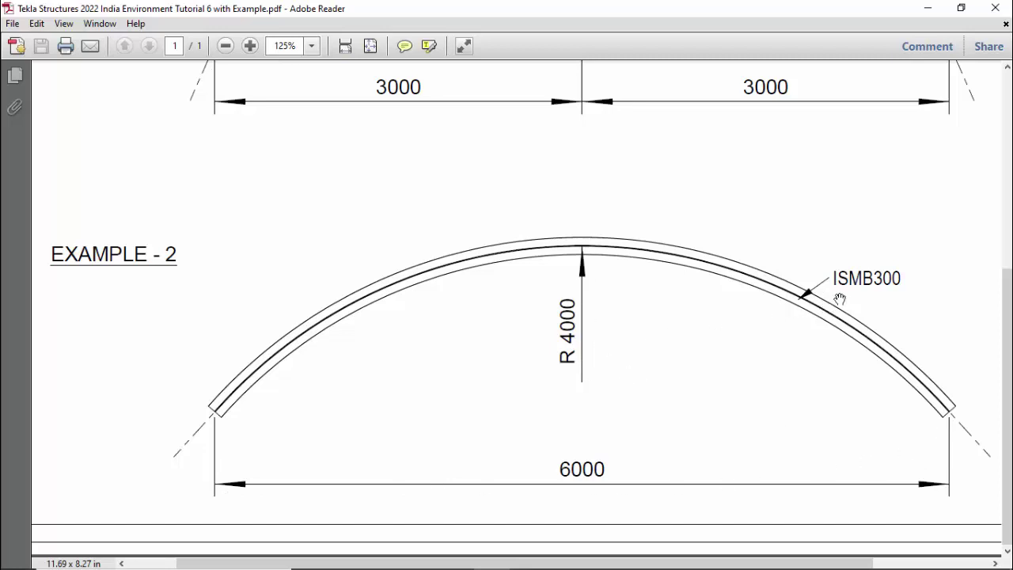
pyautogui.scroll(9, 651, 345)
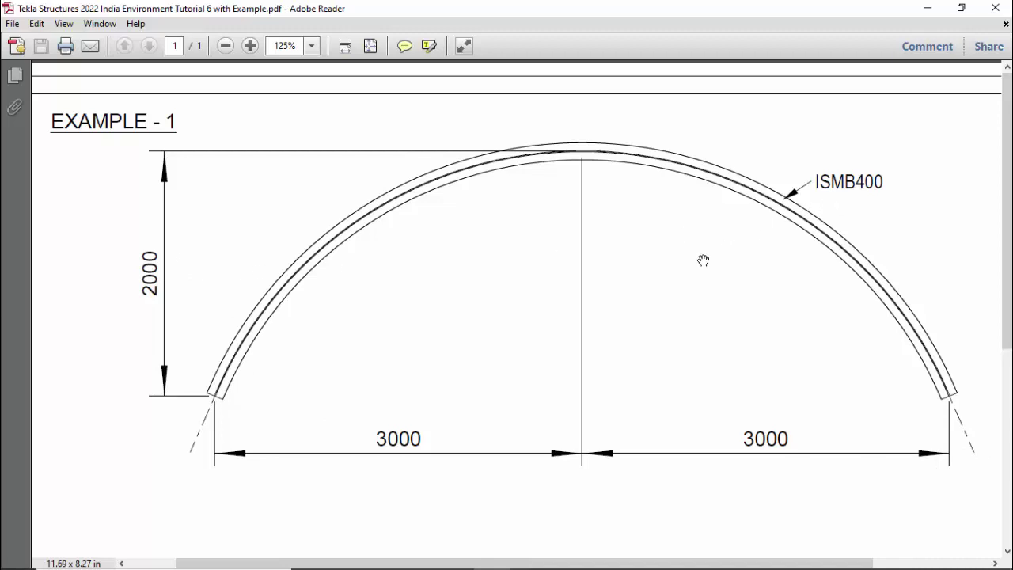
pyautogui.scroll(-9, 667, 305)
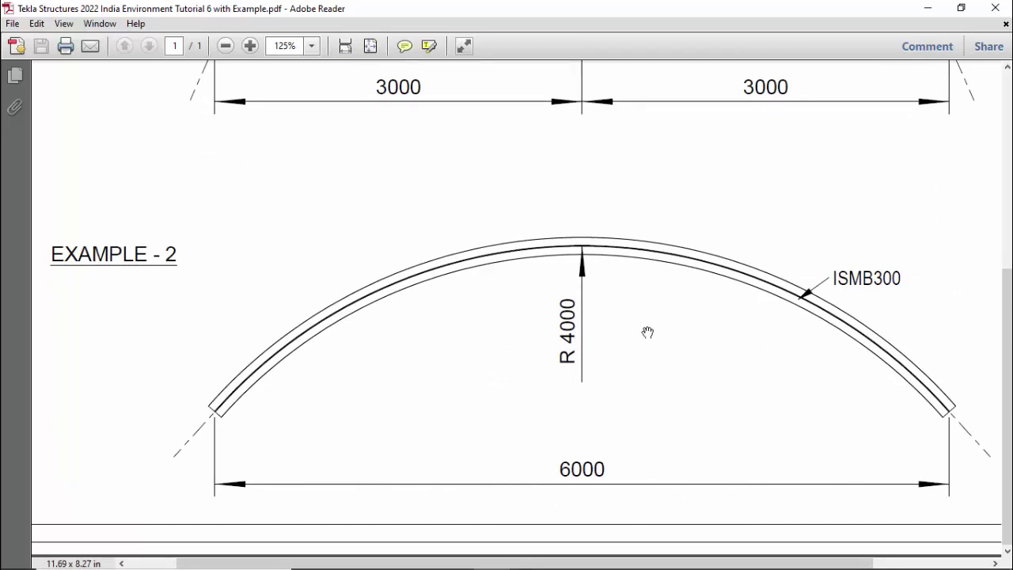
pyautogui.click(455, 555)
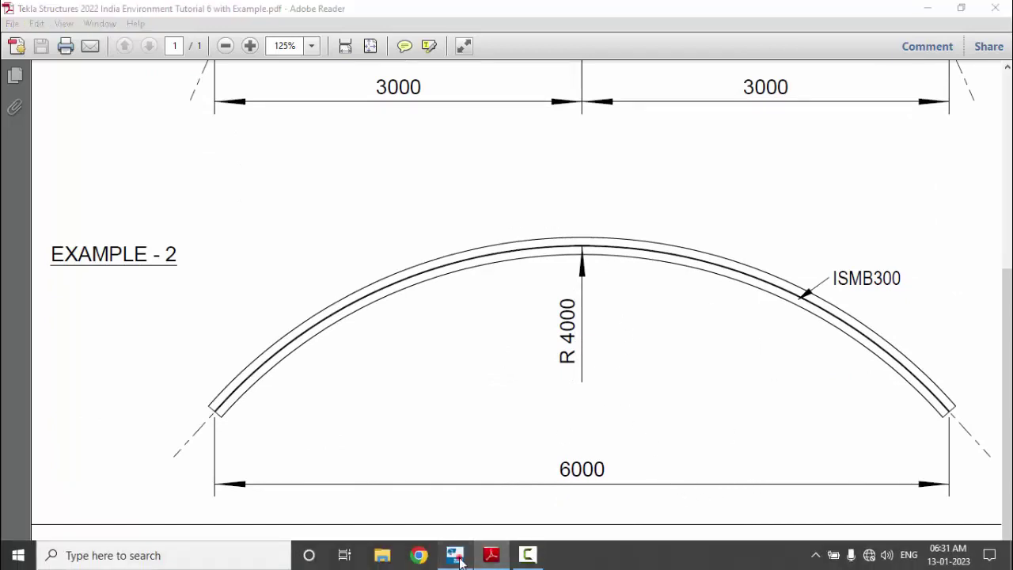
# - Draw a straight 6000 mm beam along grid line 1 from A/1 to B/1
pyautogui.scroll(-5, 532, 399)
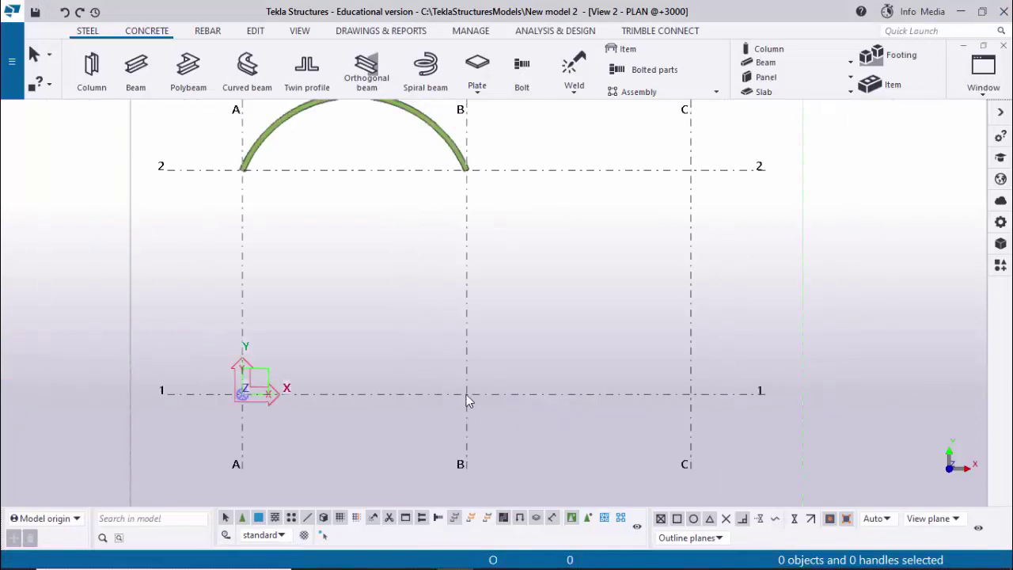
pyautogui.moveTo(528, 411); pyautogui.dragTo(595, 429, button='middle')
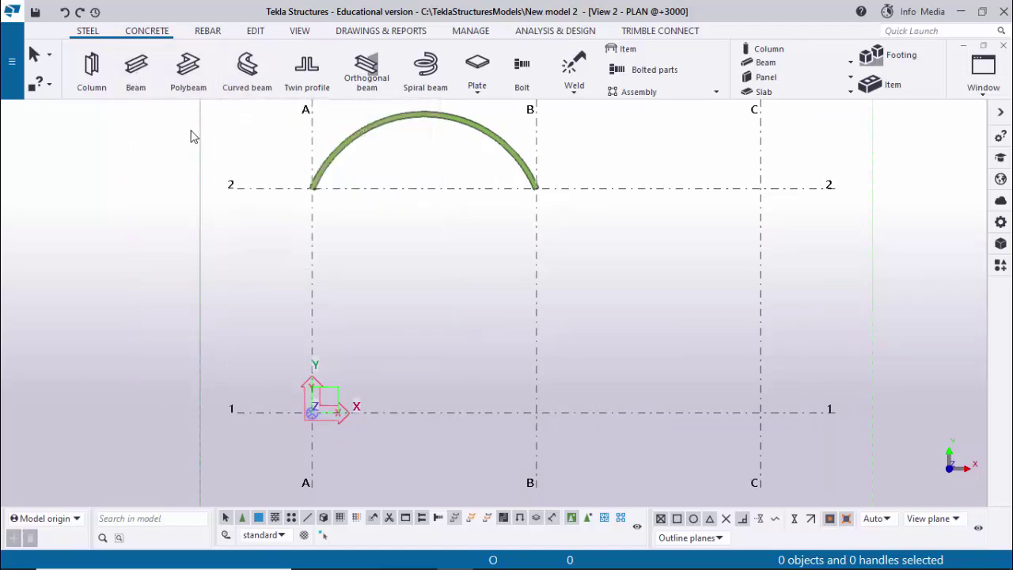
pyautogui.click(136, 69)
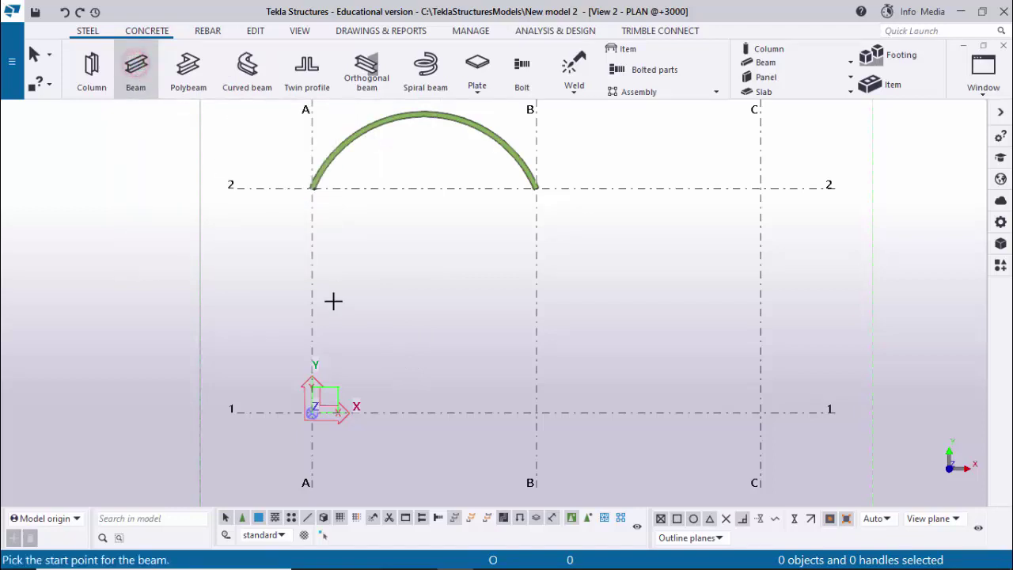
pyautogui.click(312, 411)
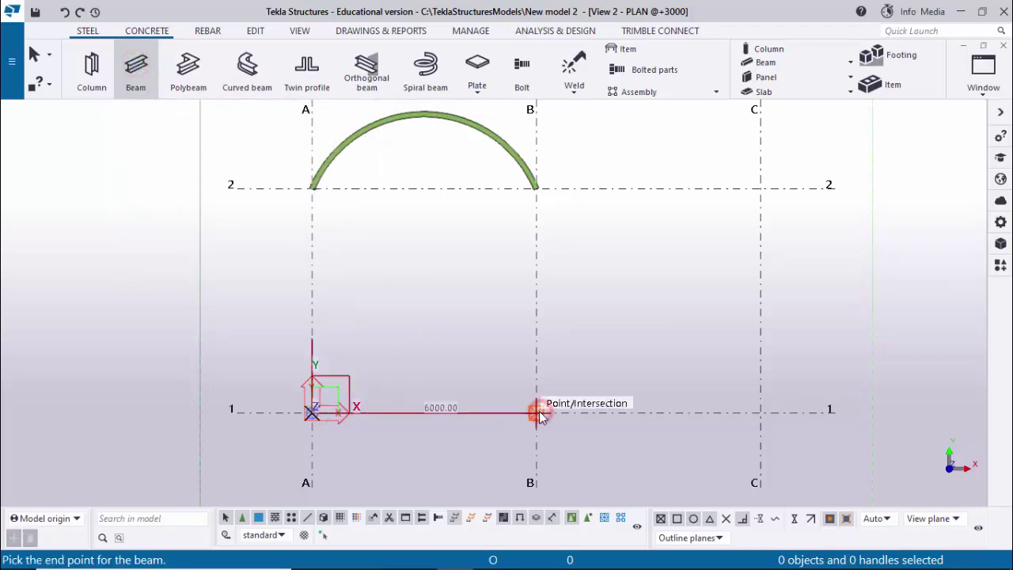
pyautogui.click(516, 413)
pyautogui.scroll(4, 425, 419)
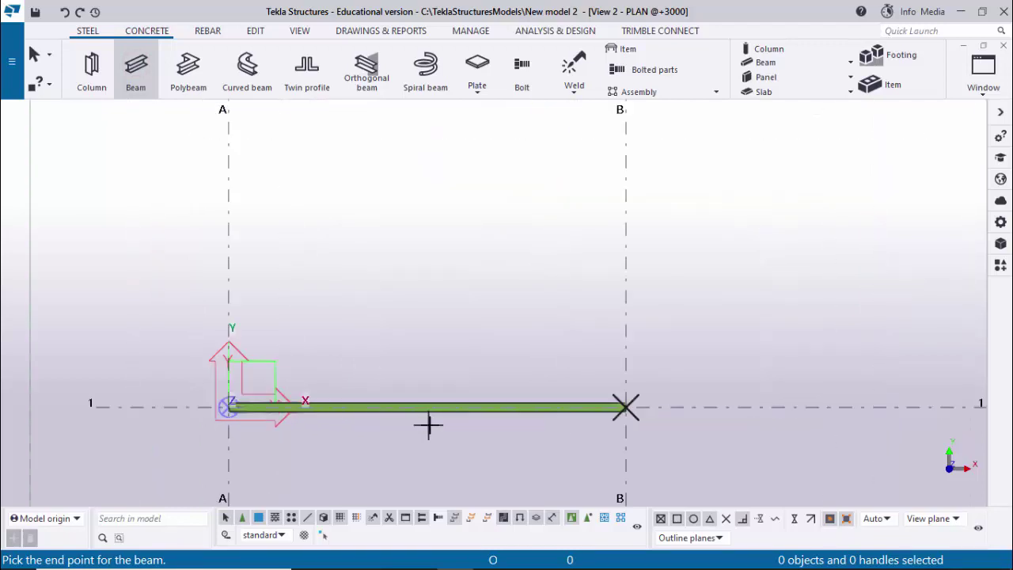
pyautogui.scroll(1, 437, 421)
pyautogui.rightClick(527, 189)
pyautogui.click(539, 196)
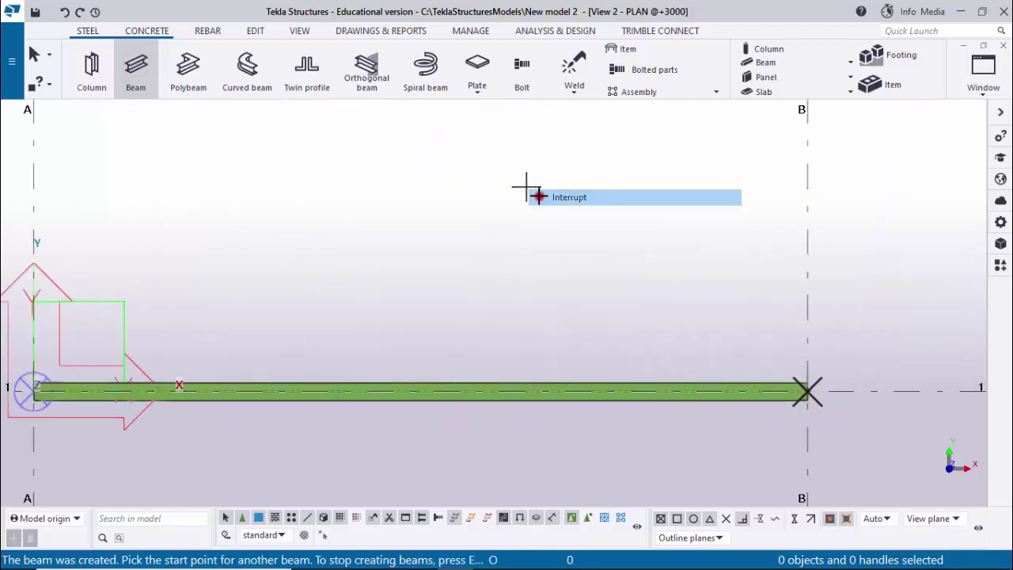
# - Give the grid-1 beam a curve radius of 4000 mm and 59 segments
pyautogui.doubleClick(508, 404)
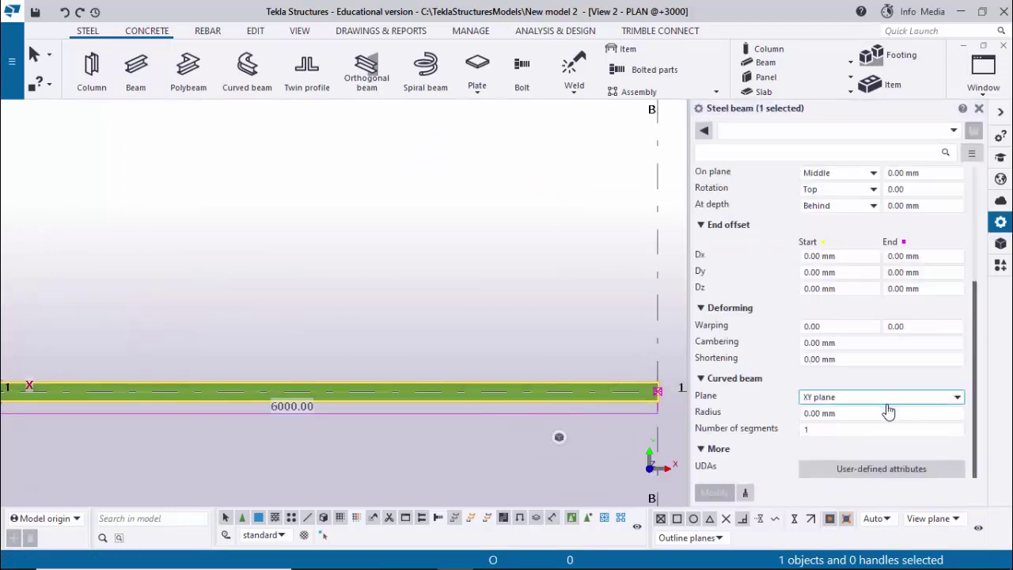
pyautogui.click(826, 430)
pyautogui.click(860, 413)
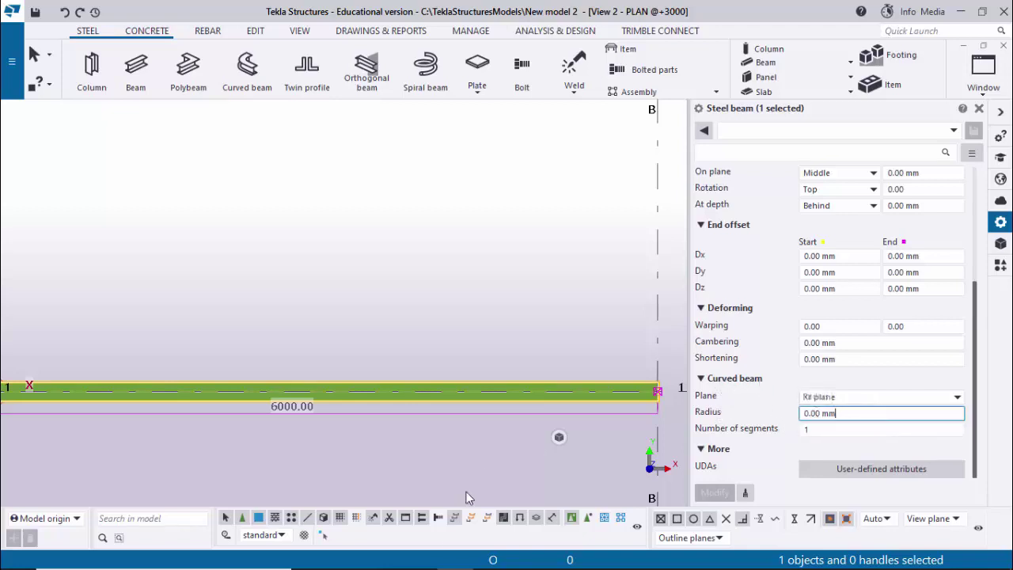
pyautogui.click(501, 557)
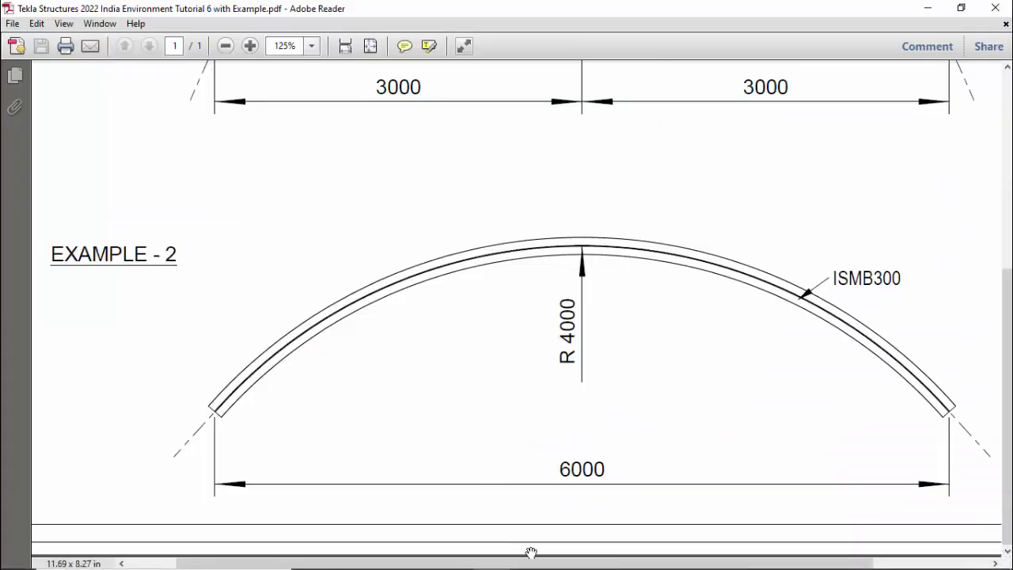
pyautogui.click(455, 555)
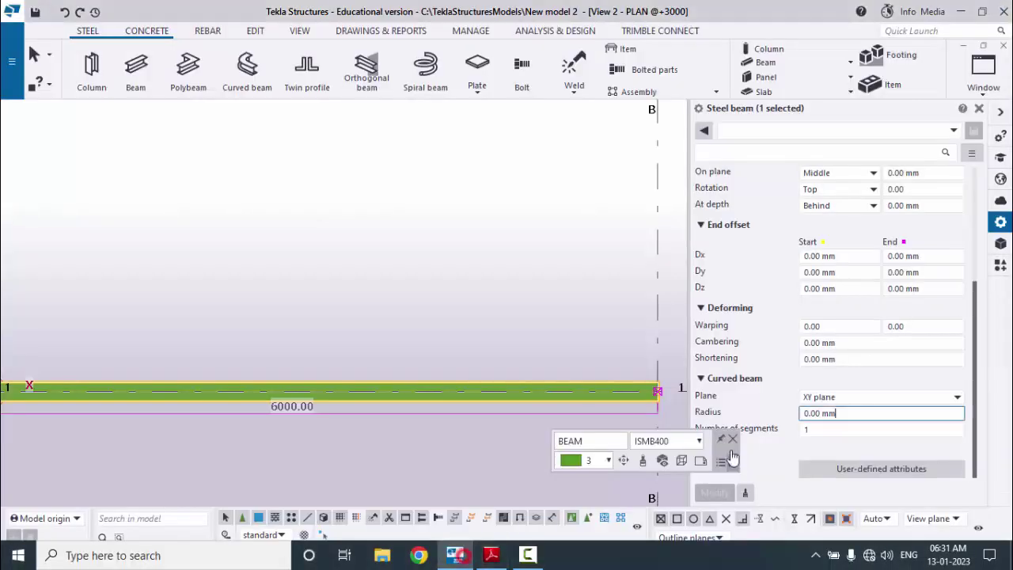
pyautogui.write('4000')
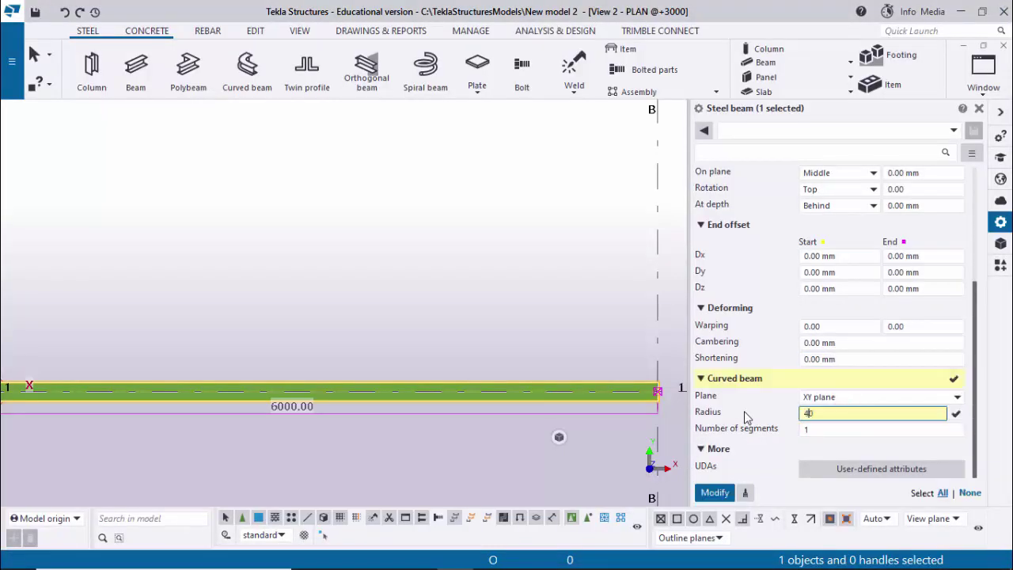
pyautogui.click(807, 432)
pyautogui.write('59')
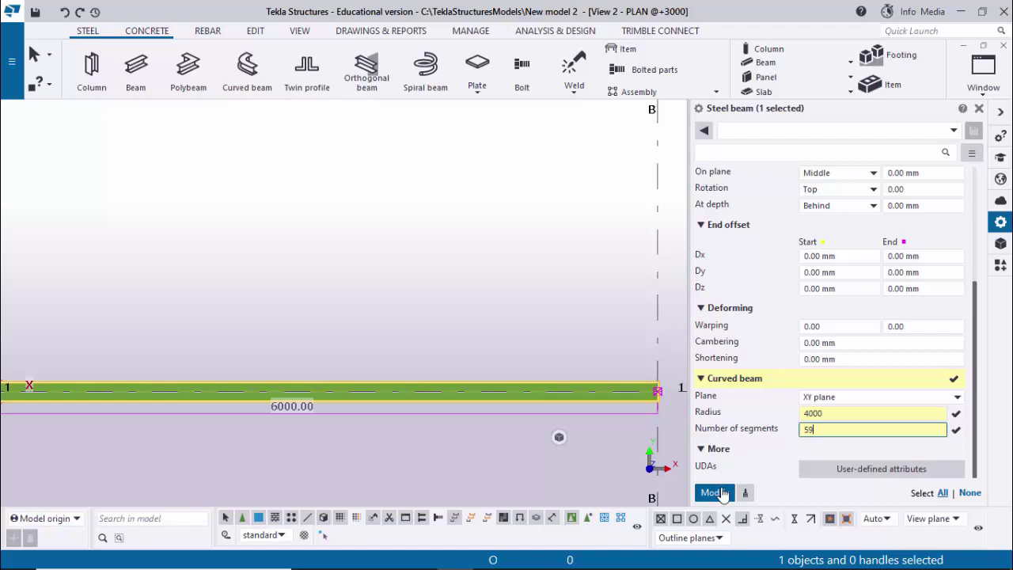
pyautogui.click(712, 492)
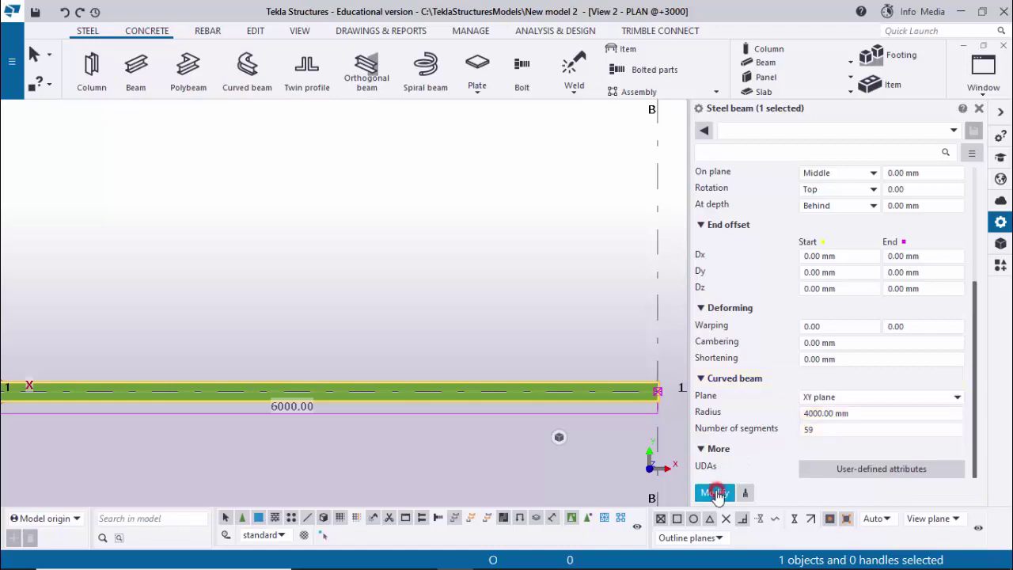
pyautogui.scroll(-1, 563, 396)
pyautogui.scroll(4, 267, 348)
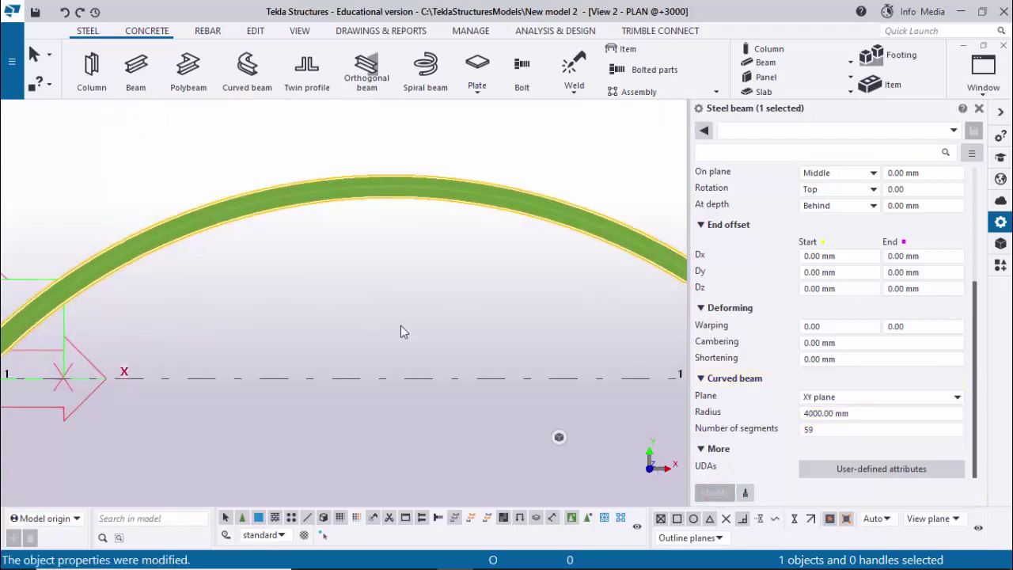
# - Change the grid-1 arch's class from 3 to 2 so it displays red
pyautogui.scroll(-2, 400, 282)
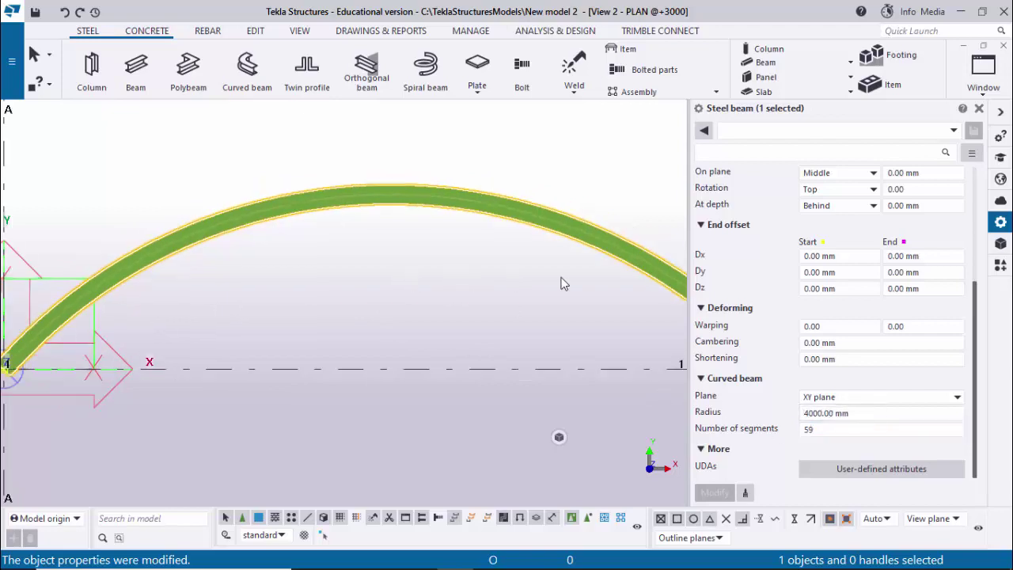
pyautogui.click(982, 109)
pyautogui.click(581, 277)
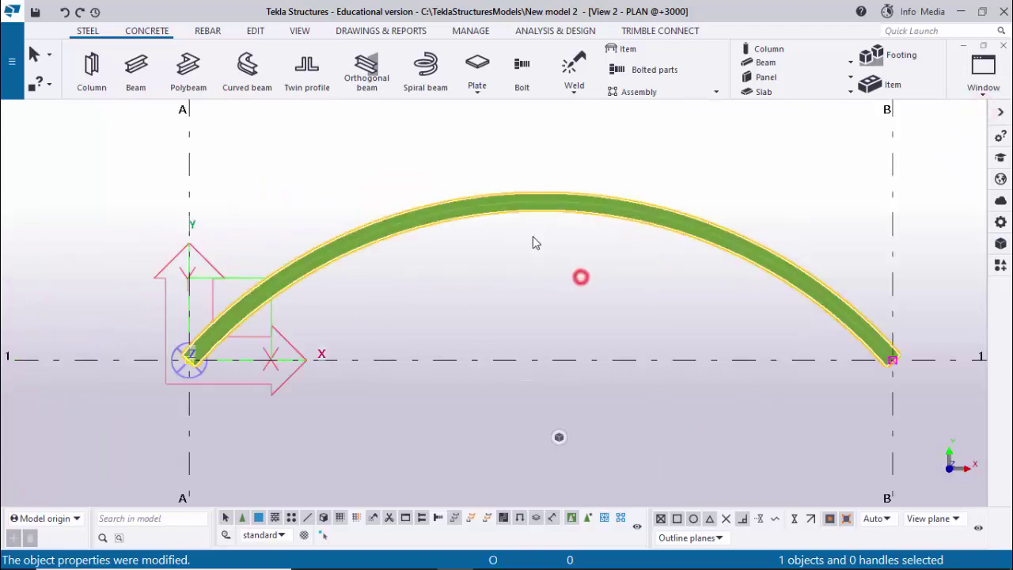
pyautogui.scroll(1, 522, 220)
pyautogui.scroll(1, 538, 210)
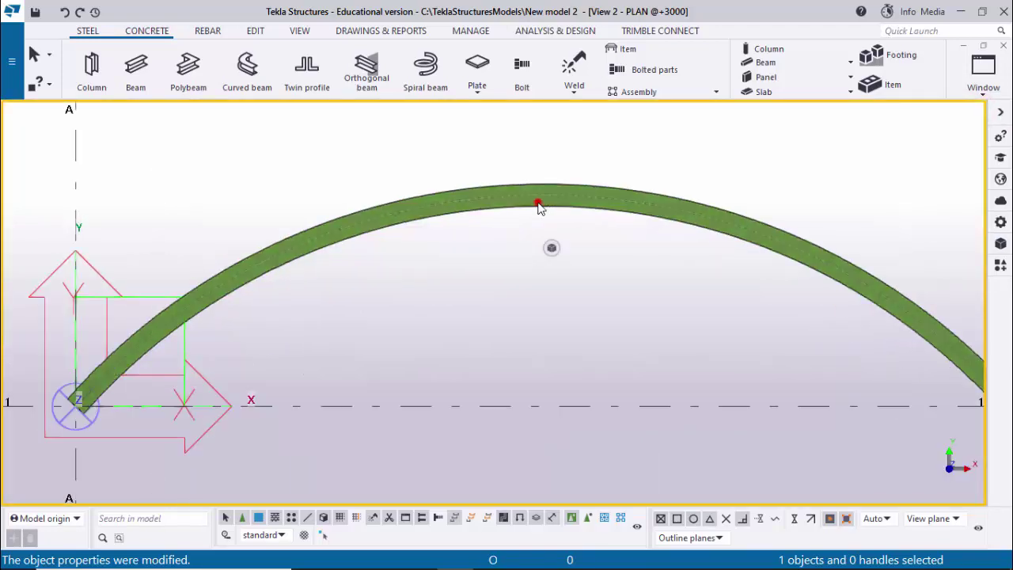
pyautogui.doubleClick(537, 207)
pyautogui.scroll(5, 789, 266)
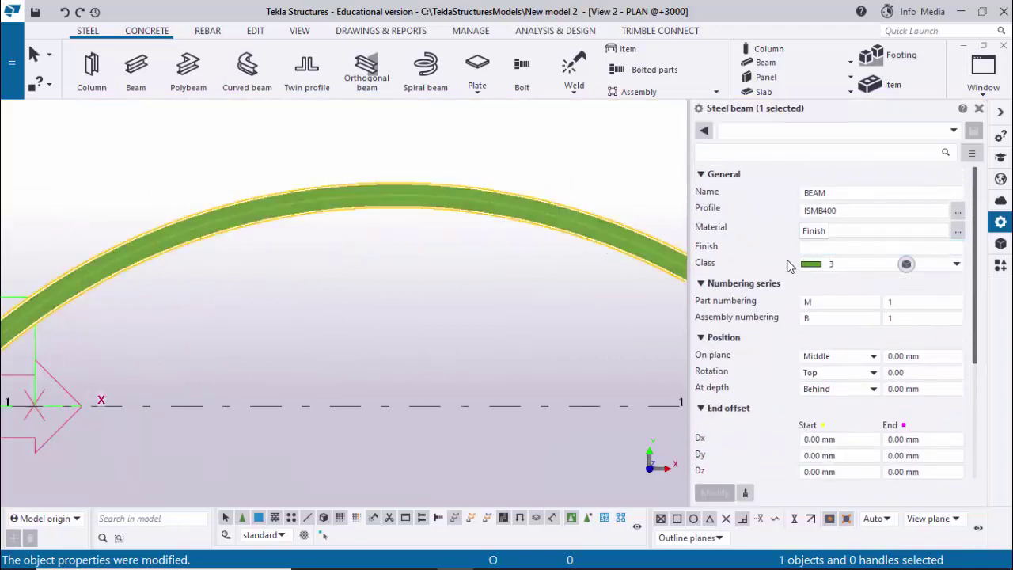
pyautogui.click(840, 266)
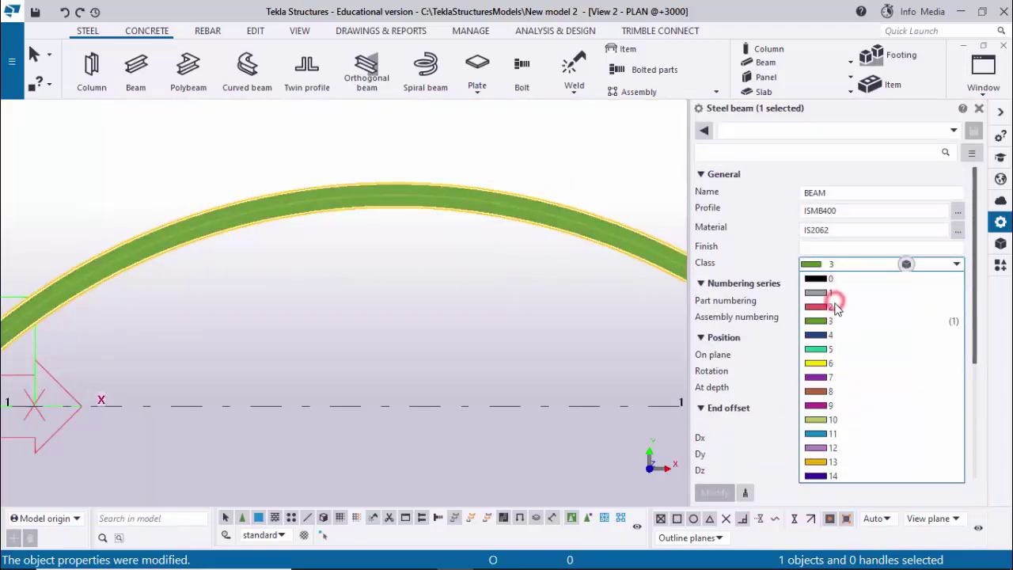
pyautogui.click(833, 307)
pyautogui.click(714, 492)
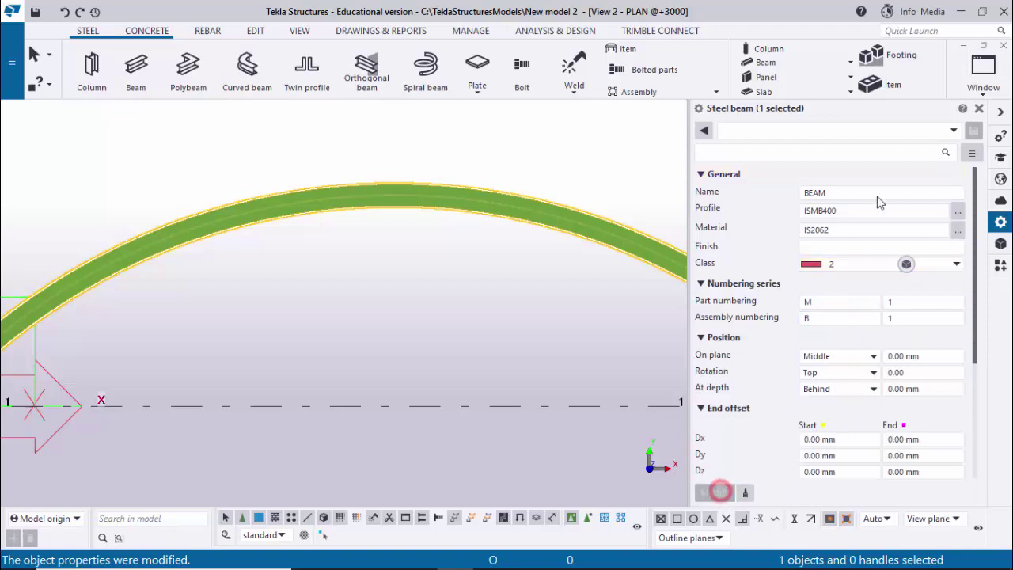
pyautogui.click(978, 109)
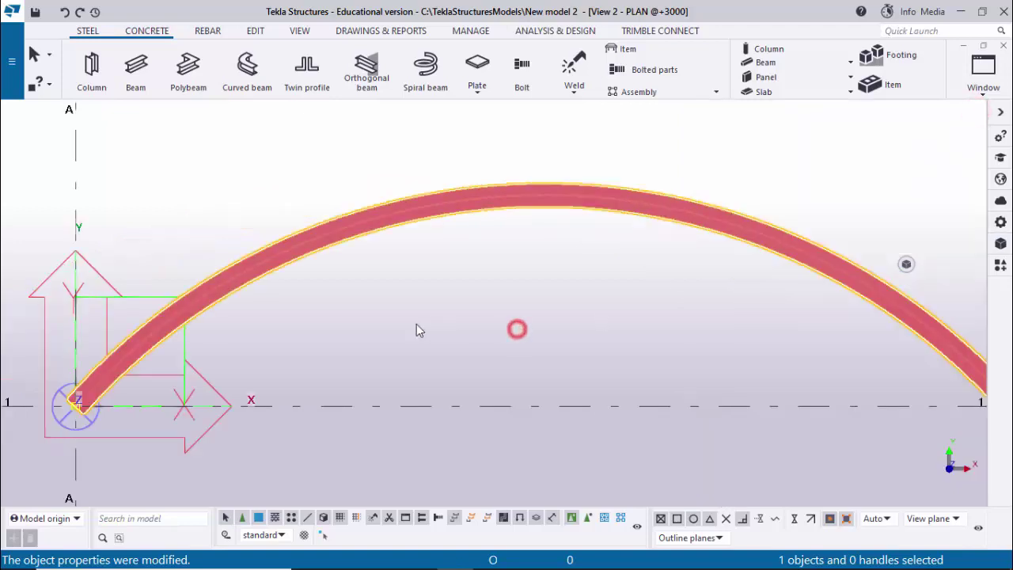
# - Reframe the plan view and bring up the list of open model views
pyautogui.scroll(-3, 613, 346)
pyautogui.moveTo(565, 301); pyautogui.dragTo(419, 264, button='middle')
pyautogui.scroll(2, 324, 268)
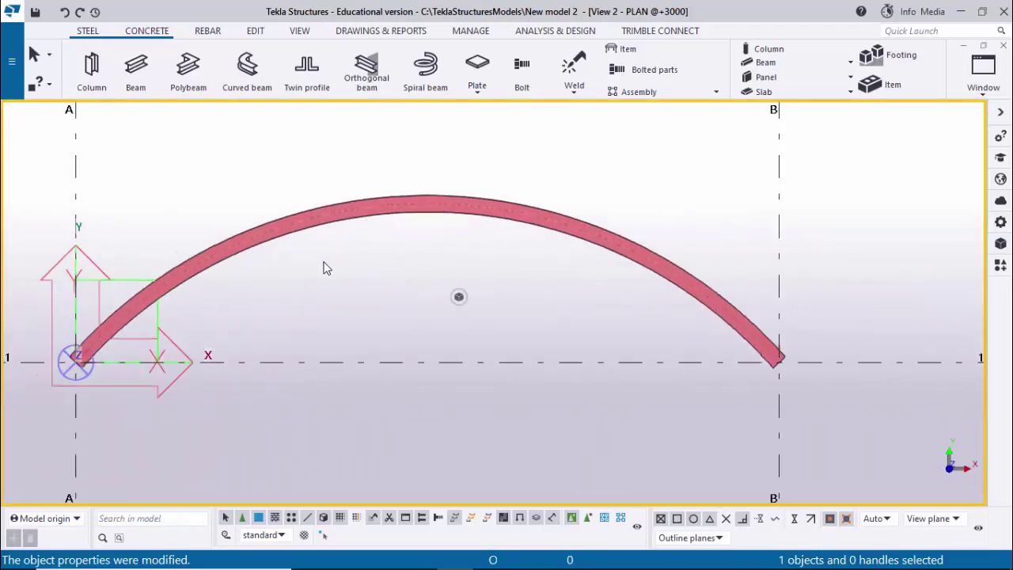
pyautogui.scroll(1, 325, 268)
pyautogui.scroll(-5, 561, 251)
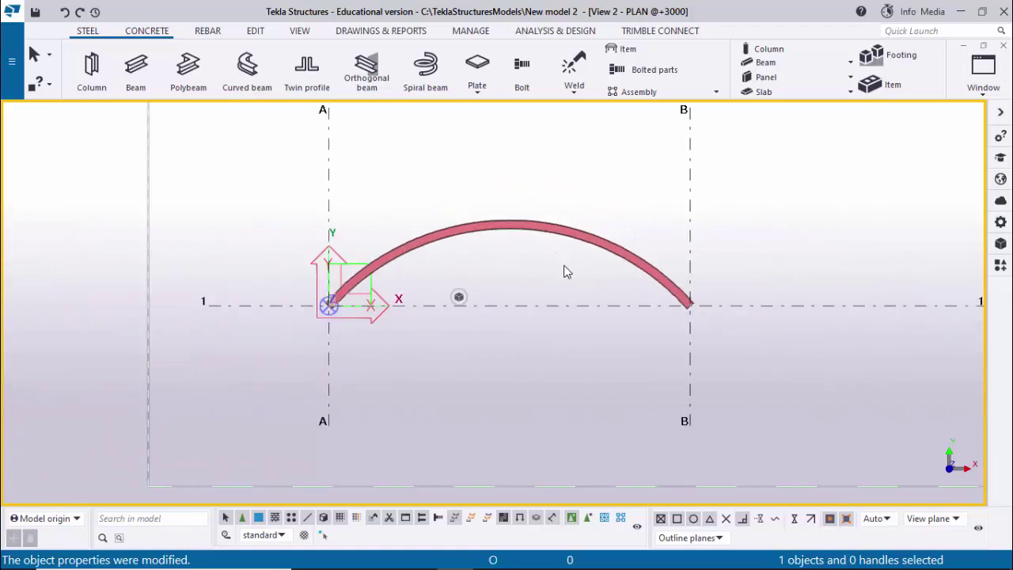
pyautogui.scroll(-2, 567, 272)
pyautogui.click(986, 79)
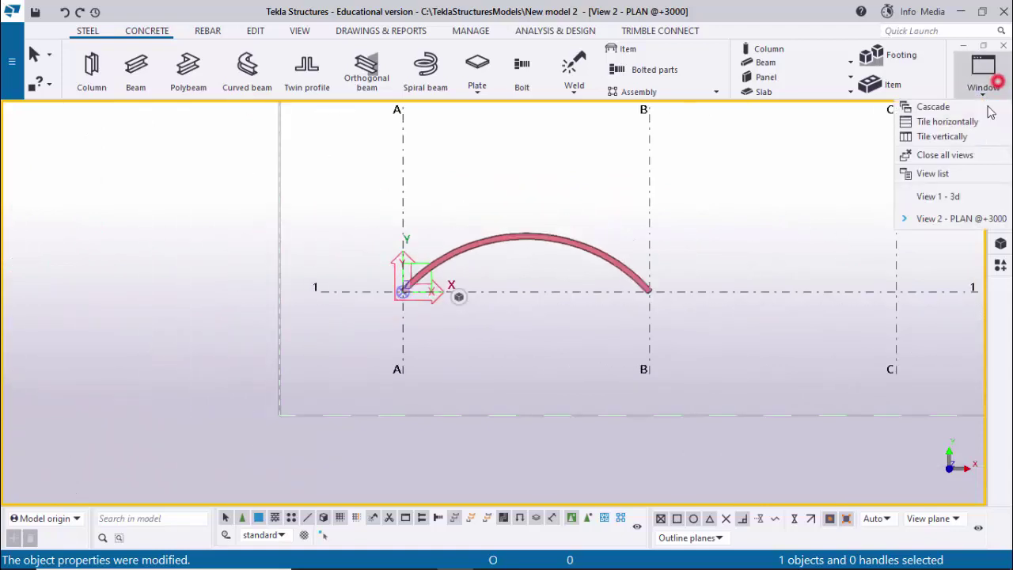
# - Switch to the 3D model view and pan onto the red curved beam and green arch
pyautogui.click(934, 196)
pyautogui.moveTo(529, 403); pyautogui.dragTo(559, 238, button='middle')
pyautogui.scroll(3, 546, 253)
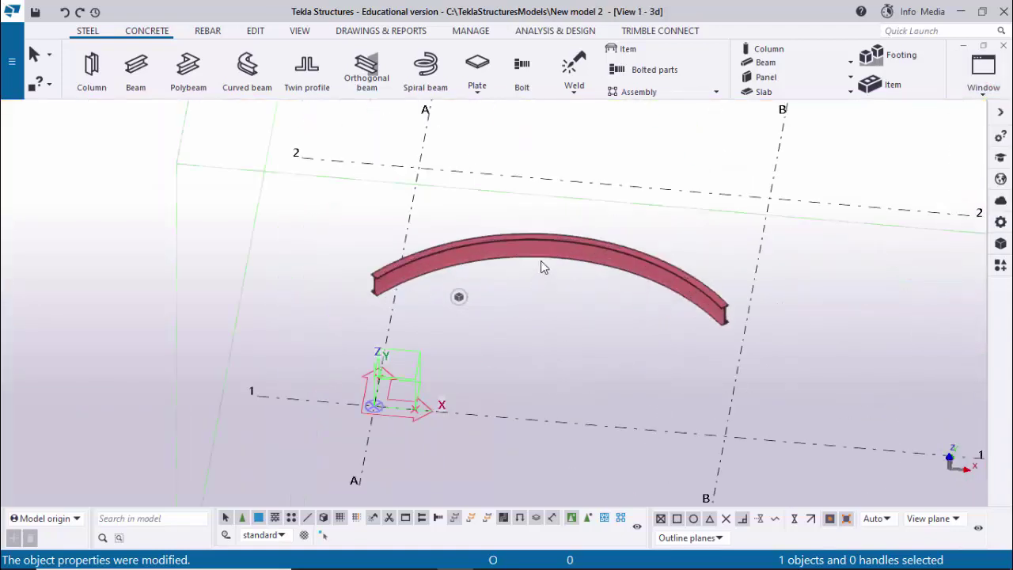
pyautogui.scroll(2, 541, 260)
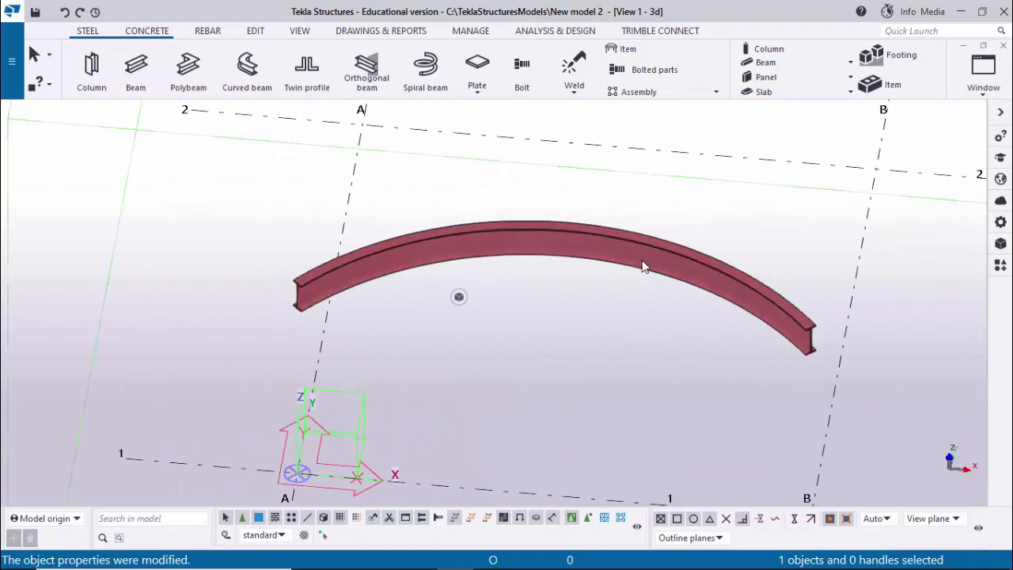
pyautogui.scroll(-3, 657, 246)
pyautogui.moveTo(669, 226); pyautogui.dragTo(613, 340, button='middle')
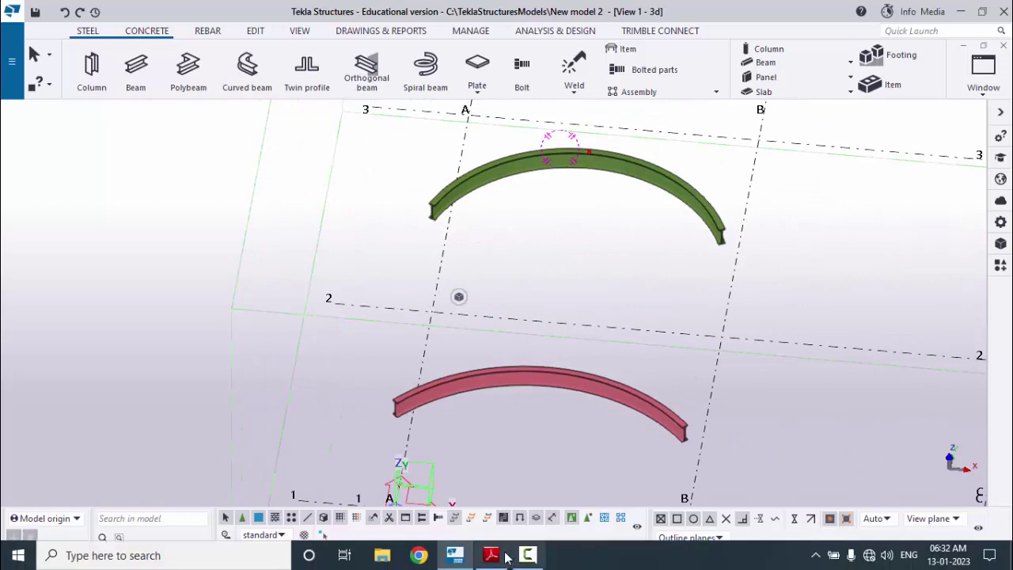
# - Check the reference PDF drawing, then return to the Tekla model
pyautogui.click(493, 554)
pyautogui.scroll(5, 543, 292)
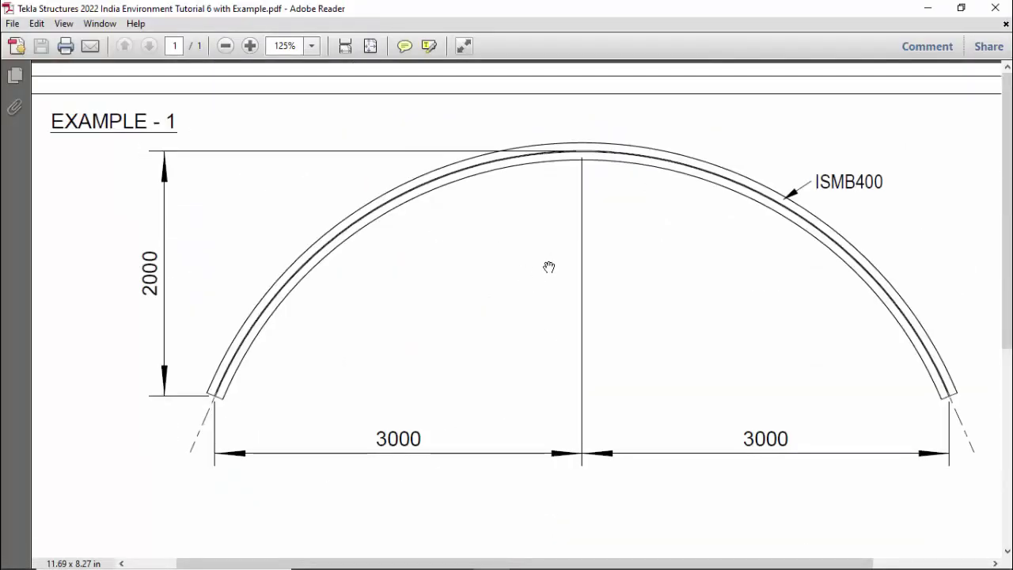
pyautogui.scroll(-5, 548, 268)
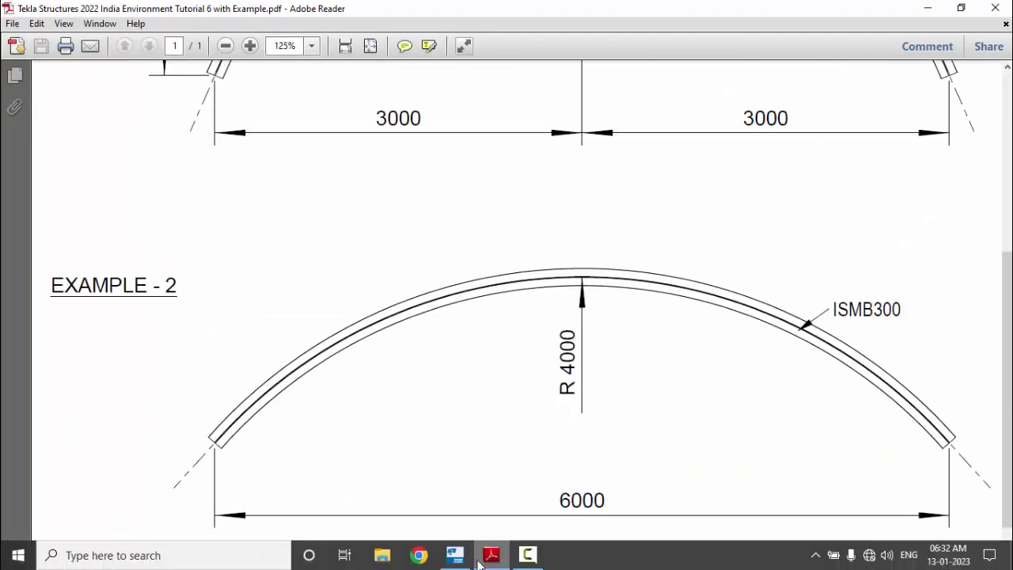
pyautogui.click(453, 564)
# - Tilt the model, visit the +3000 plan view, then go back to the 3D view
pyautogui.moveTo(552, 429)
pyautogui.keyDown('ctrl'); pyautogui.mouseDown(button='middle')
pyautogui.moveTo(552, 344)
pyautogui.moveTo(563, 335)
pyautogui.moveTo(586, 347)
pyautogui.mouseUp(button='middle'); pyautogui.keyUp('ctrl')
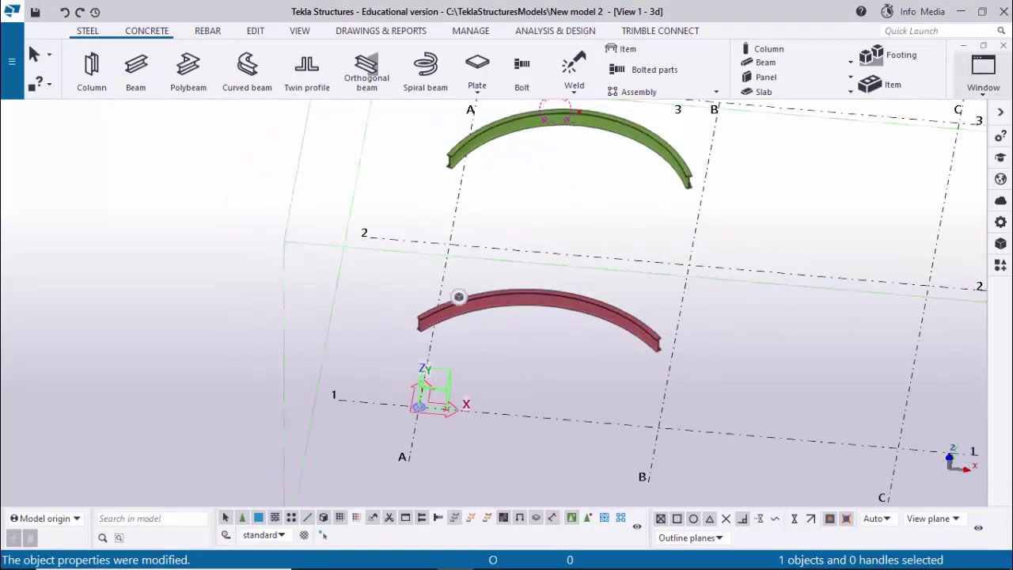
pyautogui.click(984, 71)
pyautogui.click(950, 218)
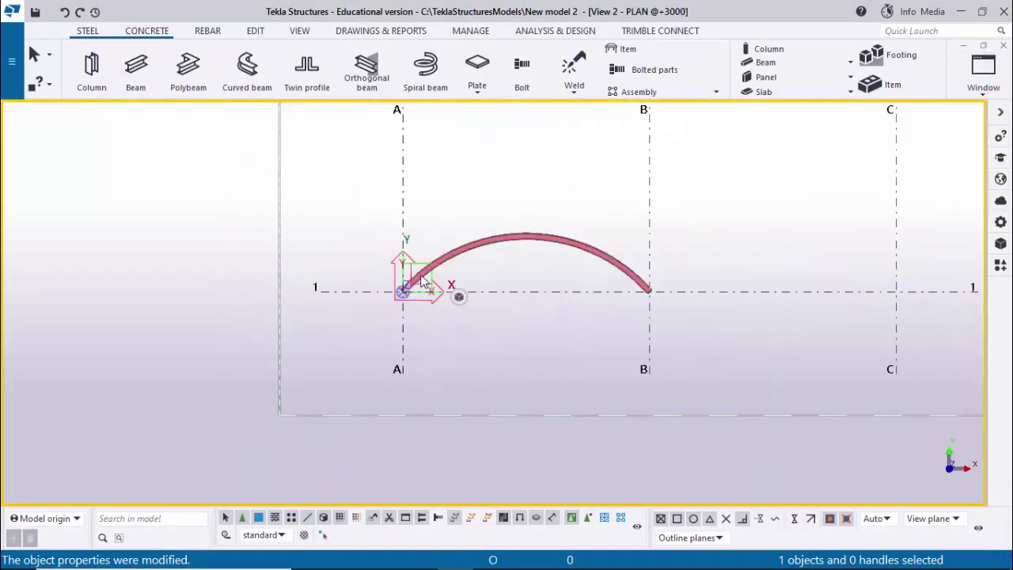
pyautogui.click(526, 271)
pyautogui.click(984, 71)
pyautogui.click(899, 194)
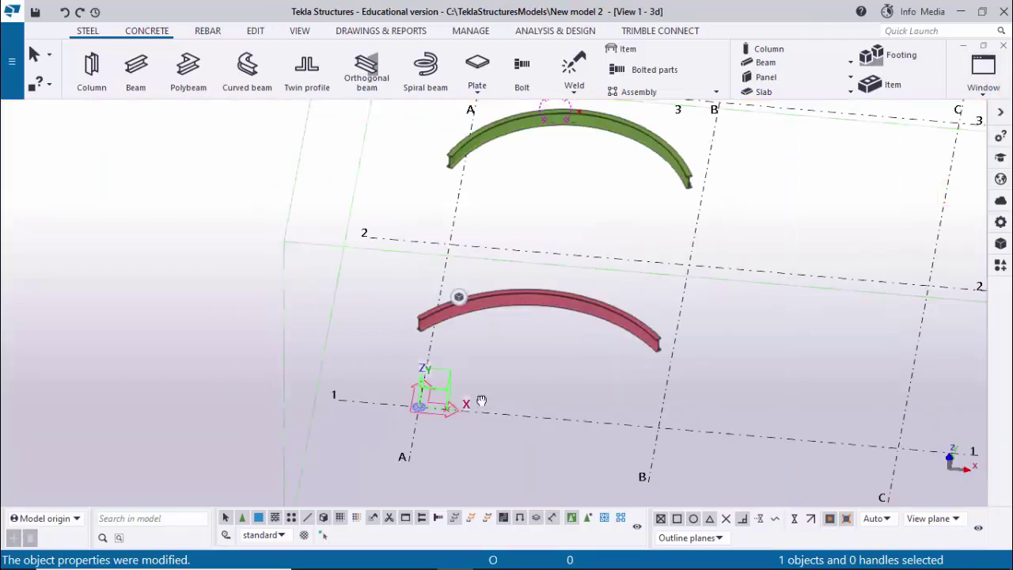
# - Pan and zoom the 3D view so both curved beams are framed
pyautogui.moveTo(479, 401); pyautogui.dragTo(477, 362, button='middle')
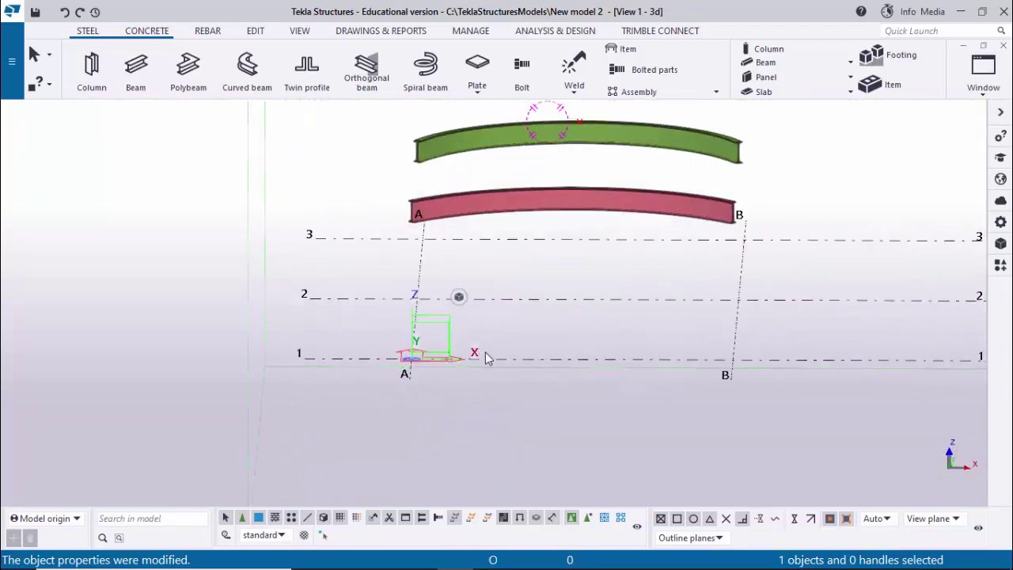
pyautogui.scroll(3, 486, 357)
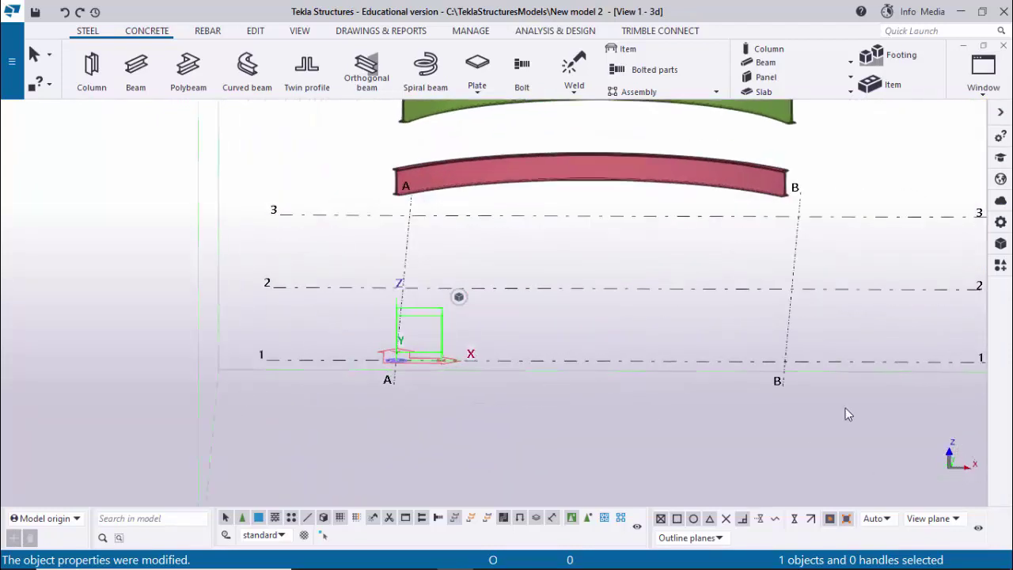
pyautogui.scroll(-2, 846, 408)
pyautogui.moveTo(650, 211); pyautogui.dragTo(619, 290, button='middle')
# - Change the red beam's Curved beam Plane from XY to XZ plane and apply it
pyautogui.doubleClick(602, 278)
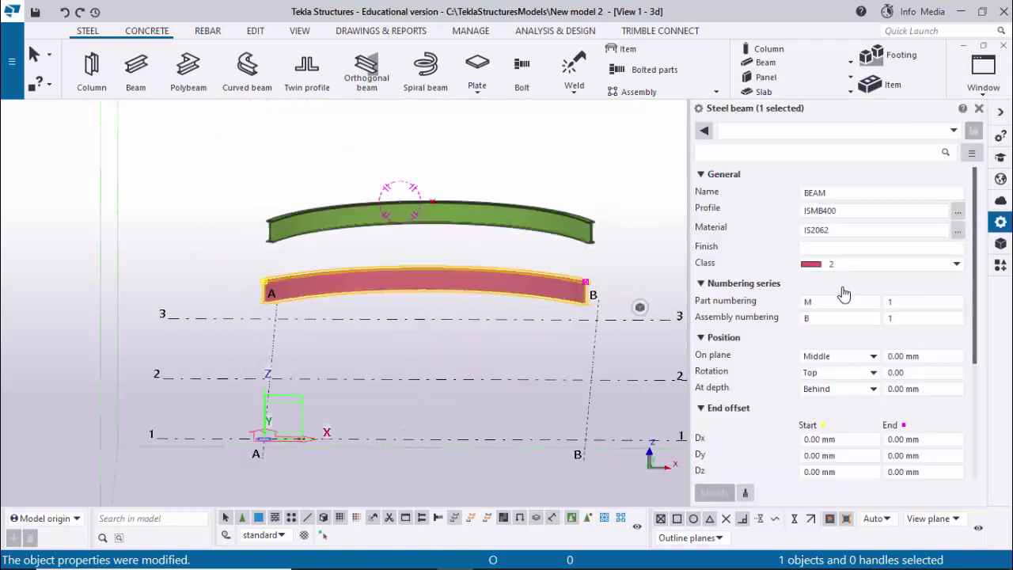
pyautogui.scroll(-4, 846, 317)
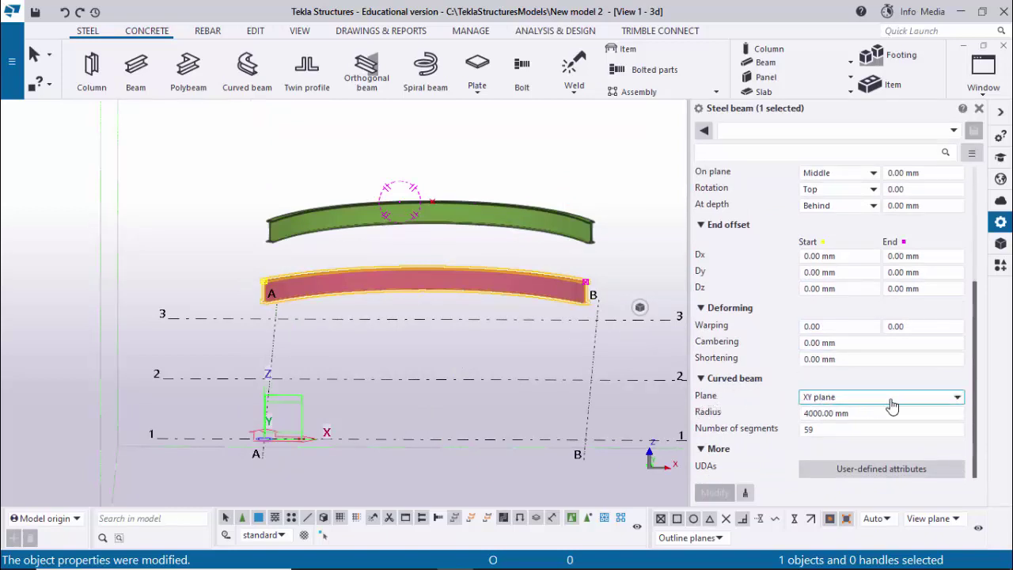
pyautogui.click(945, 399)
pyautogui.click(861, 413)
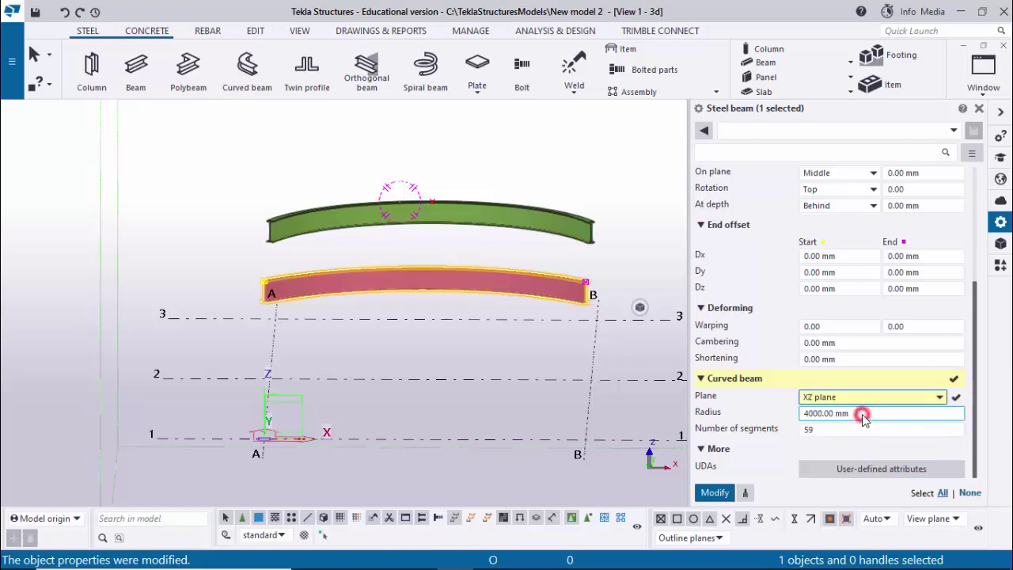
pyautogui.click(709, 494)
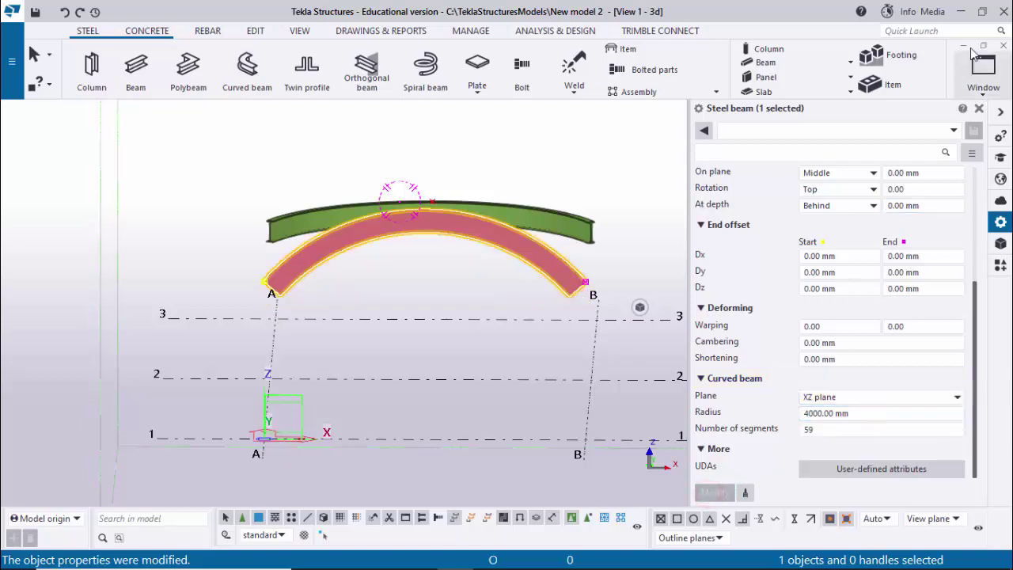
pyautogui.click(980, 109)
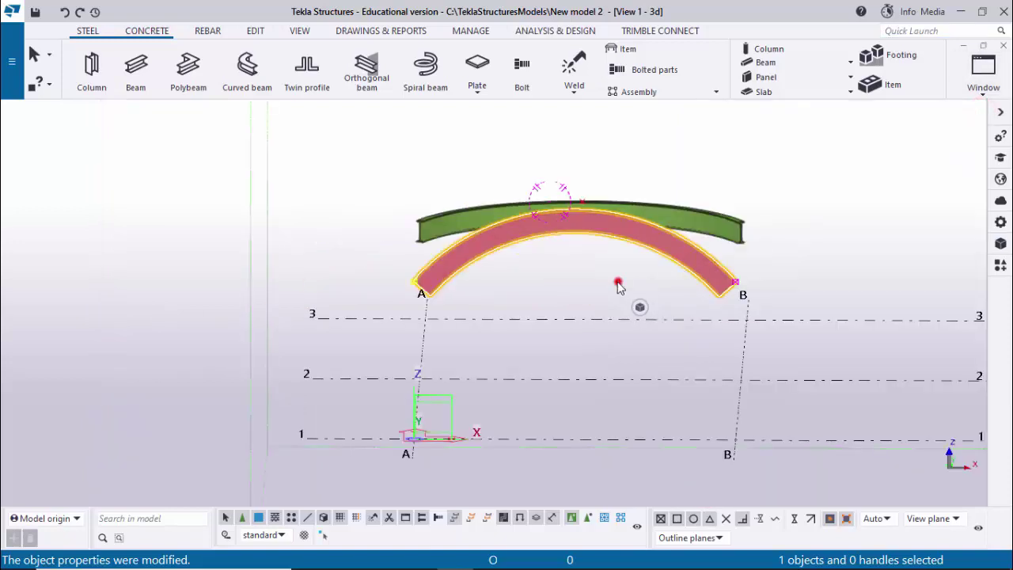
# - Set the red beam's curve plane back to XY plane and apply the change
pyautogui.keyDown('ctrl'); pyautogui.moveTo(574, 289); pyautogui.dragTo(596, 313, button='middle'); pyautogui.keyUp('ctrl')
pyautogui.scroll(3, 631, 299)
pyautogui.scroll(-2, 604, 304)
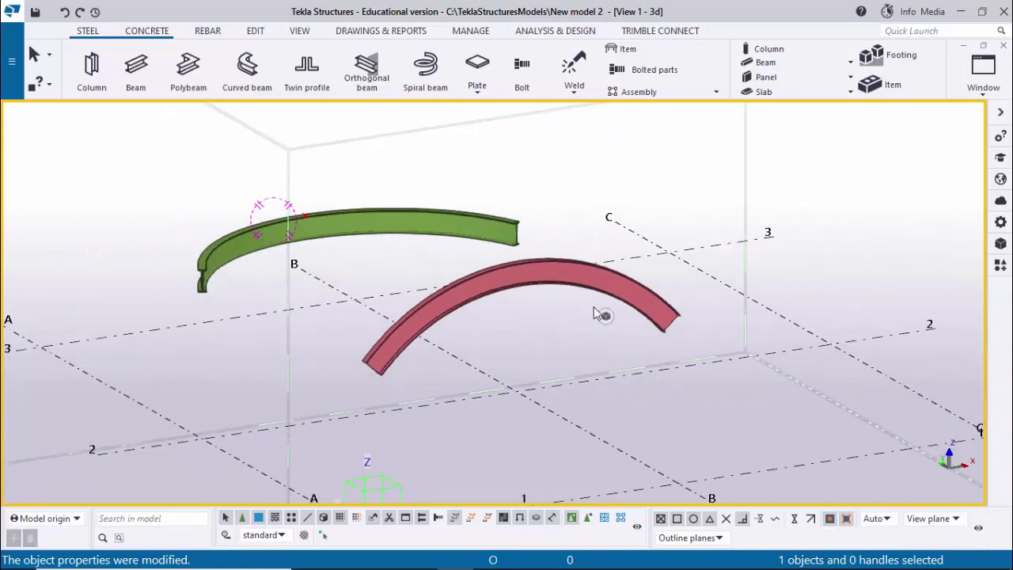
pyautogui.scroll(2, 599, 312)
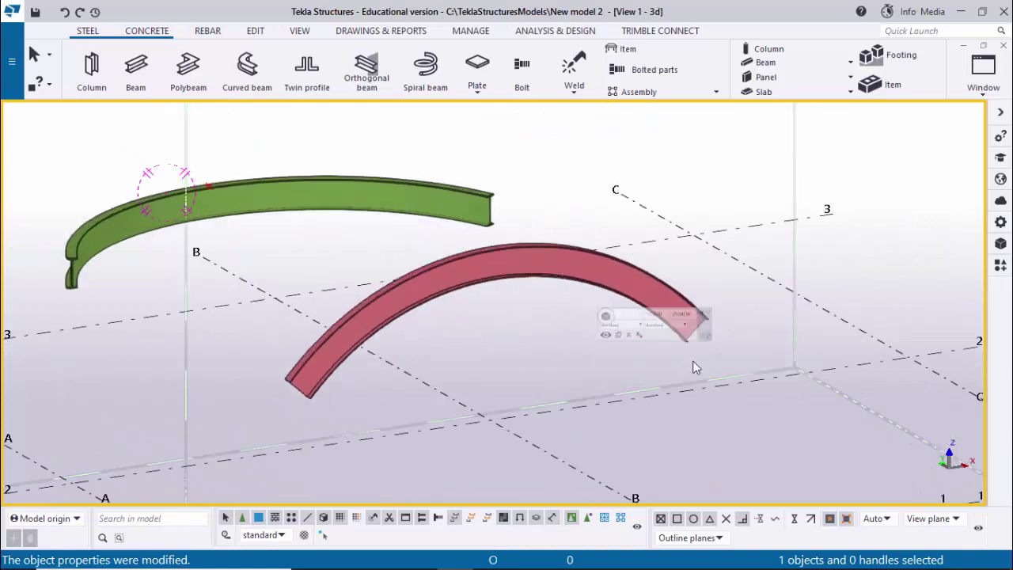
pyautogui.doubleClick(493, 277)
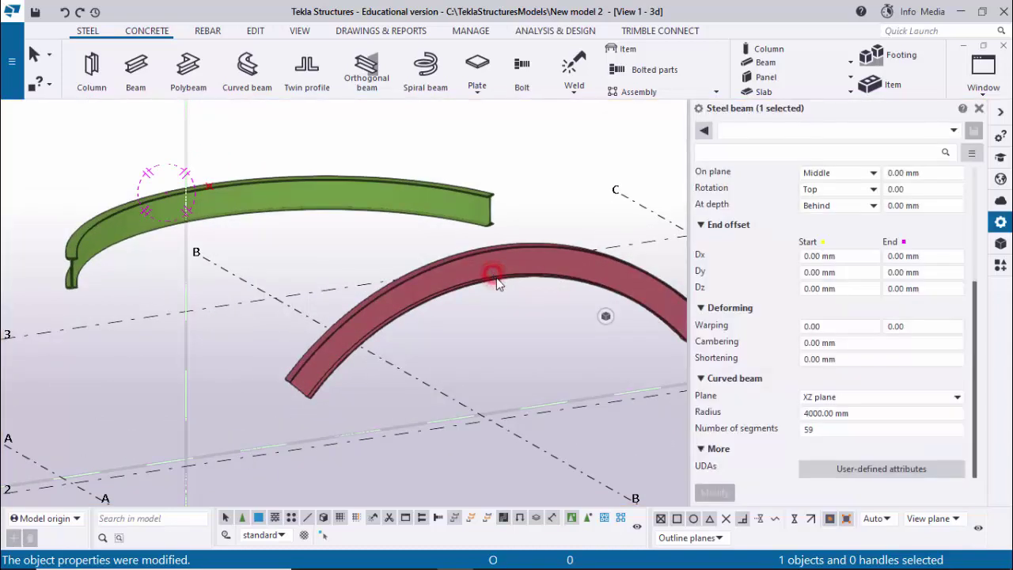
pyautogui.click(823, 395)
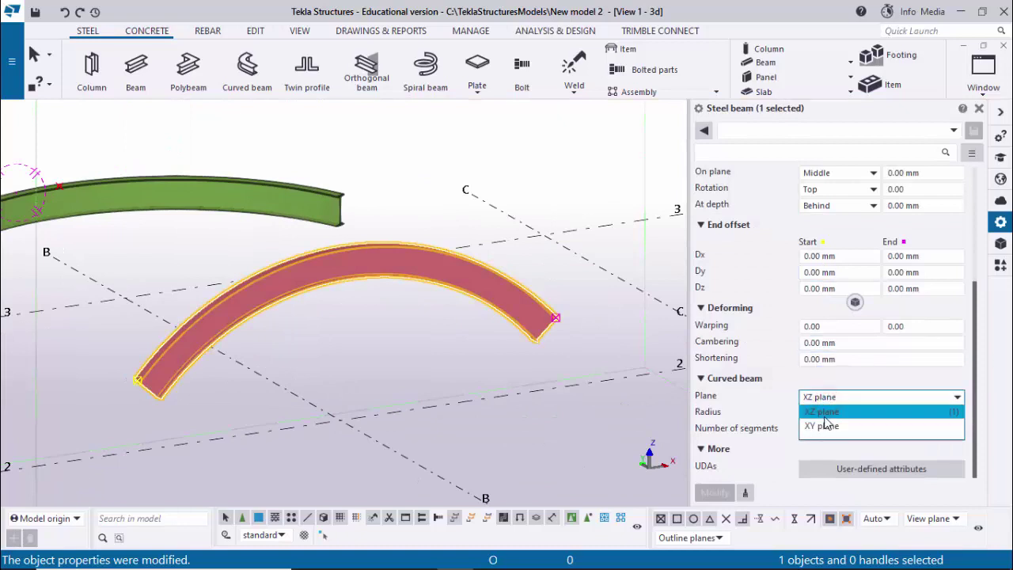
pyautogui.click(823, 426)
pyautogui.click(716, 492)
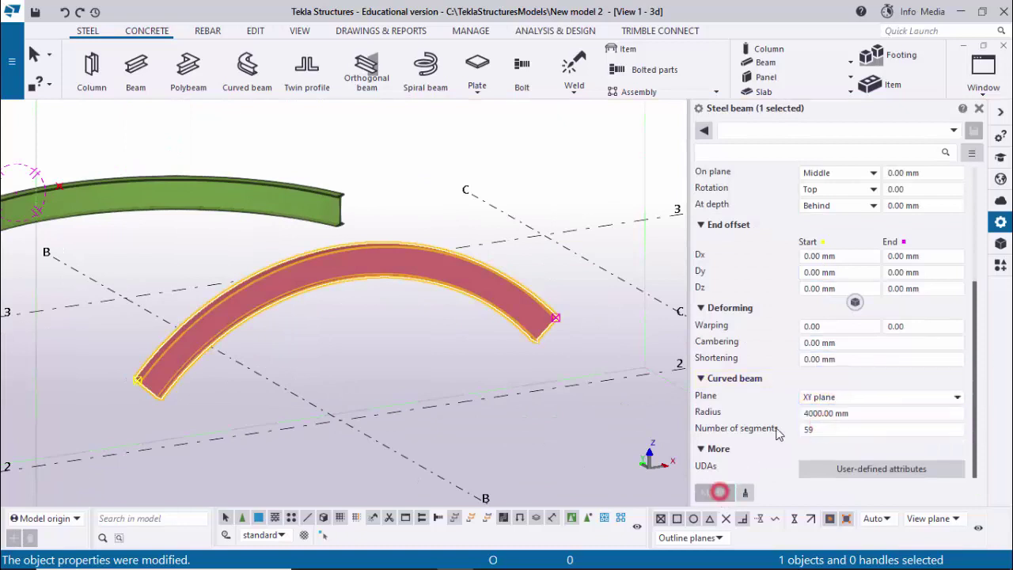
pyautogui.click(979, 108)
# - Recentre and zoom the 3D view on the two curved beams
pyautogui.scroll(-3, 554, 356)
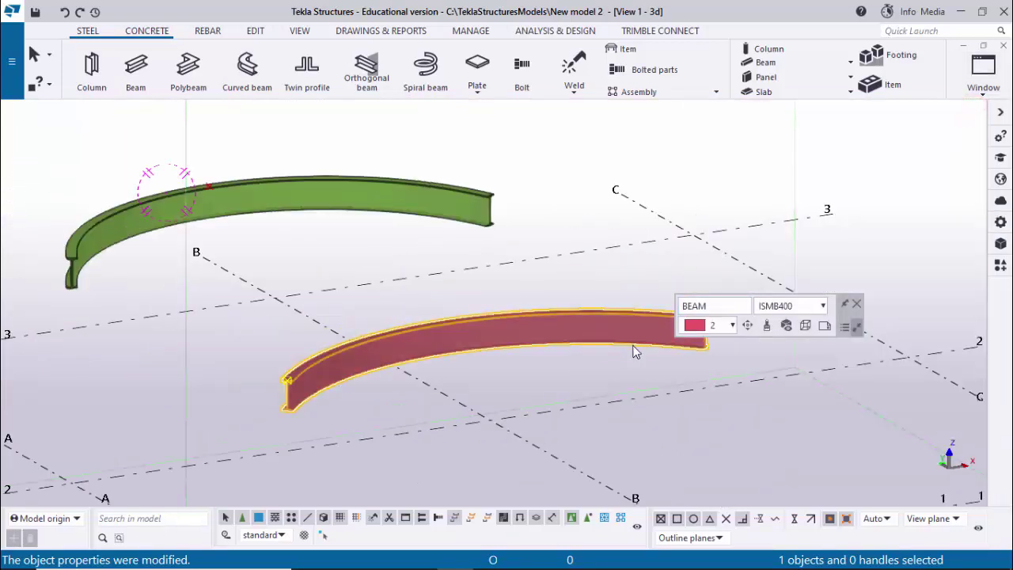
pyautogui.moveTo(502, 400); pyautogui.dragTo(577, 356, button='middle')
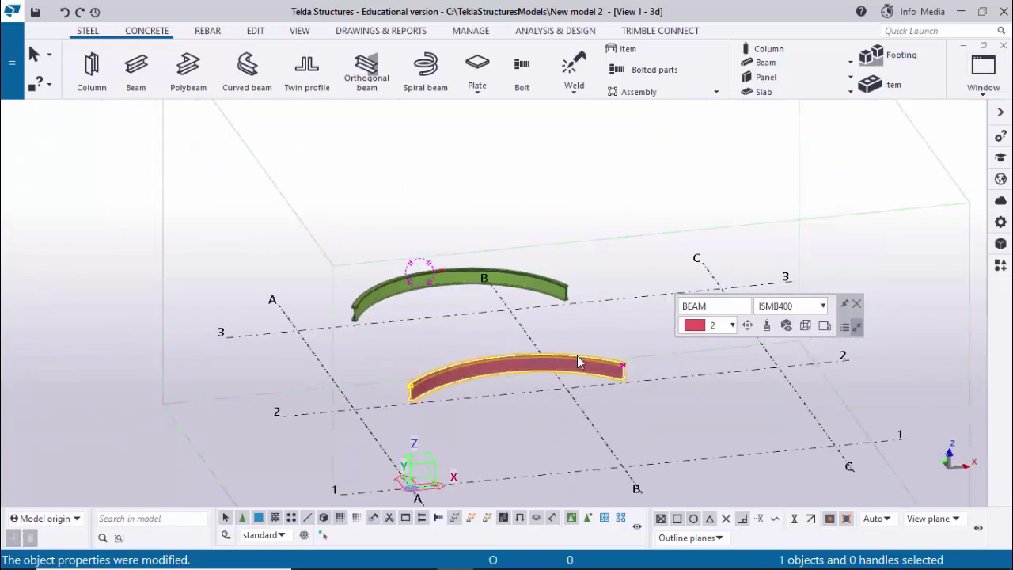
pyautogui.scroll(2, 472, 263)
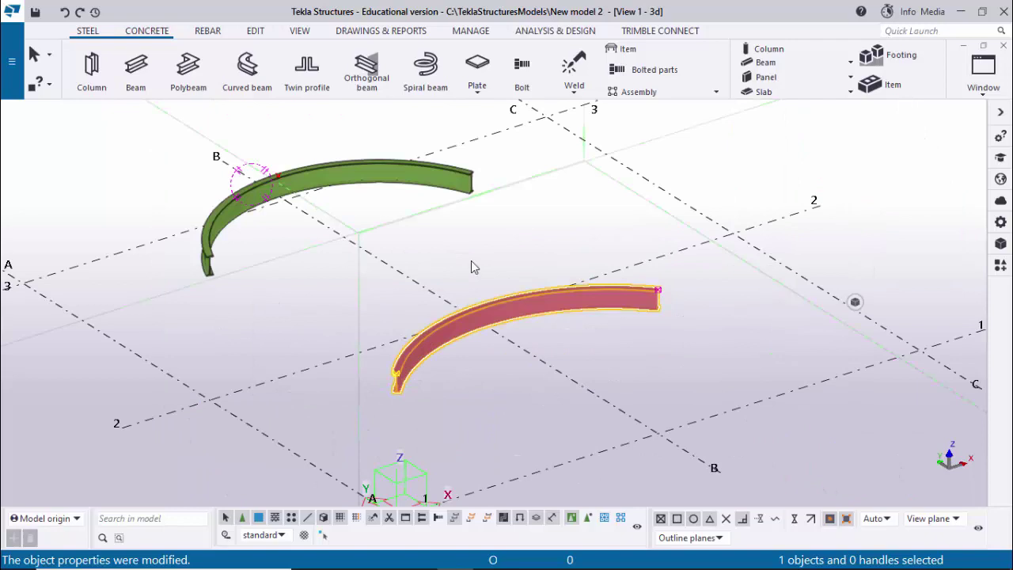
pyautogui.scroll(1, 471, 266)
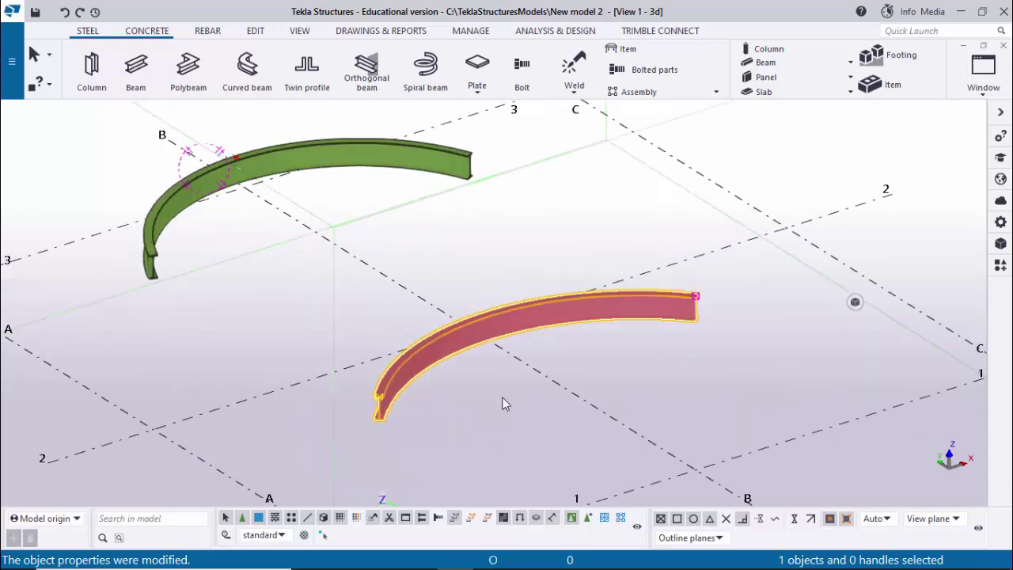
pyautogui.moveTo(455, 559)
pyautogui.click(490, 556)
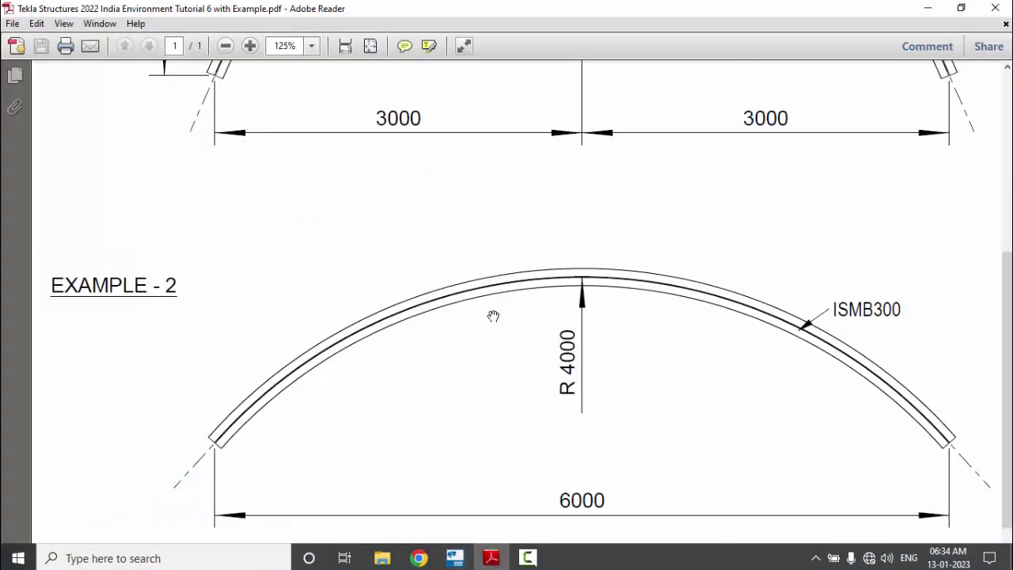